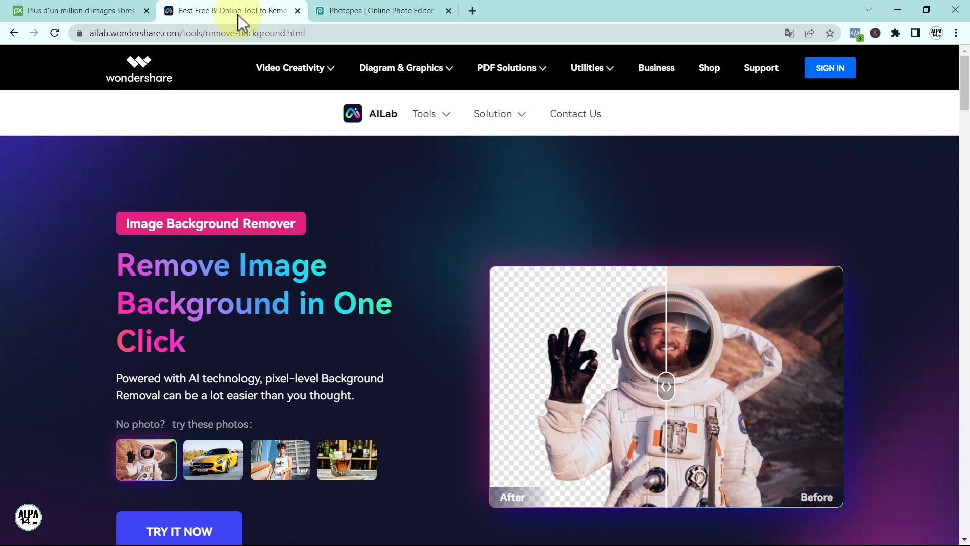
- Switch to Pixabay and search all images for "fond mauve"
{"action": "left_click", "coordinate": [101, 16]}
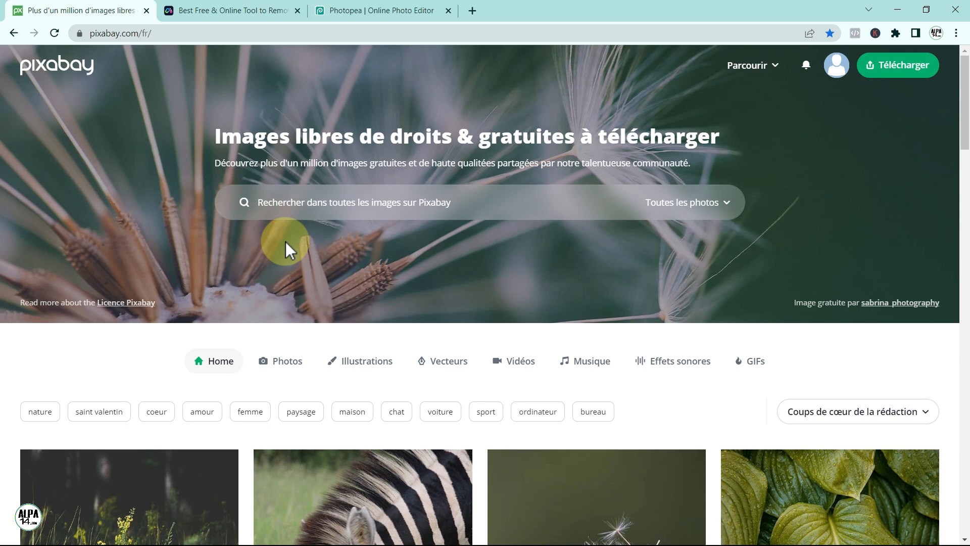
{"action": "left_click", "coordinate": [269, 203]}
{"action": "type", "text": "for"}
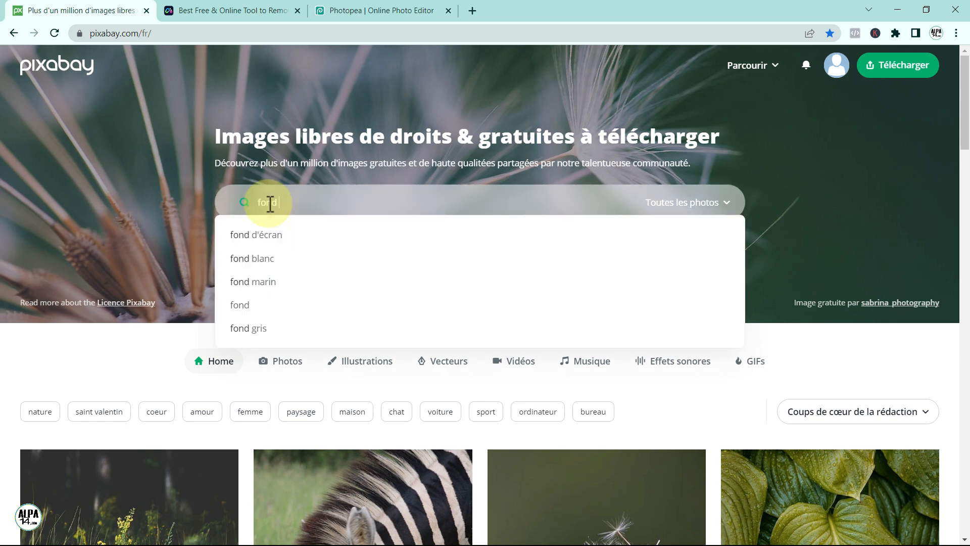
{"action": "type", "text": "d mauve"}
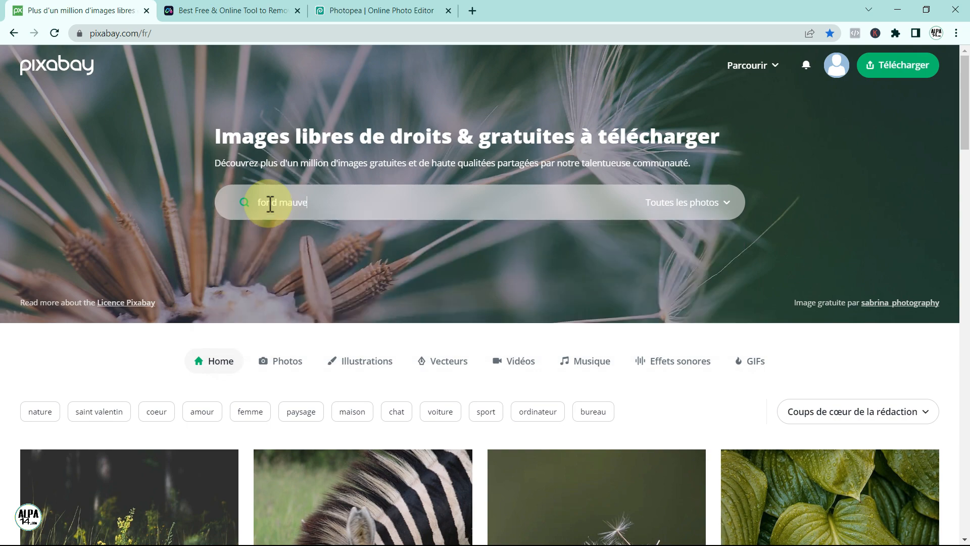
{"action": "key", "text": "Return"}
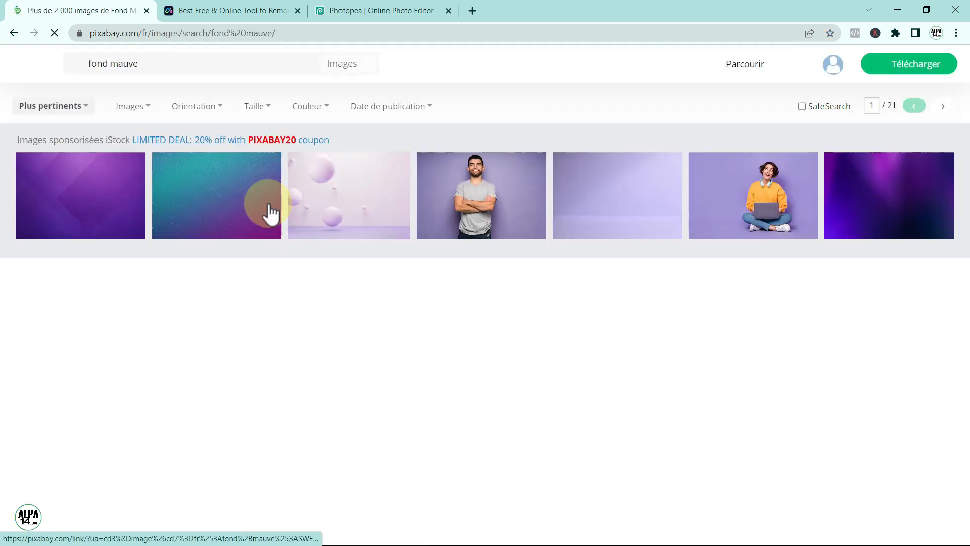
- Look through the first page of purple background results and go to the second page
{"action": "scroll", "coordinate": [433, 267], "scroll_direction": "down", "scroll_amount": 10}
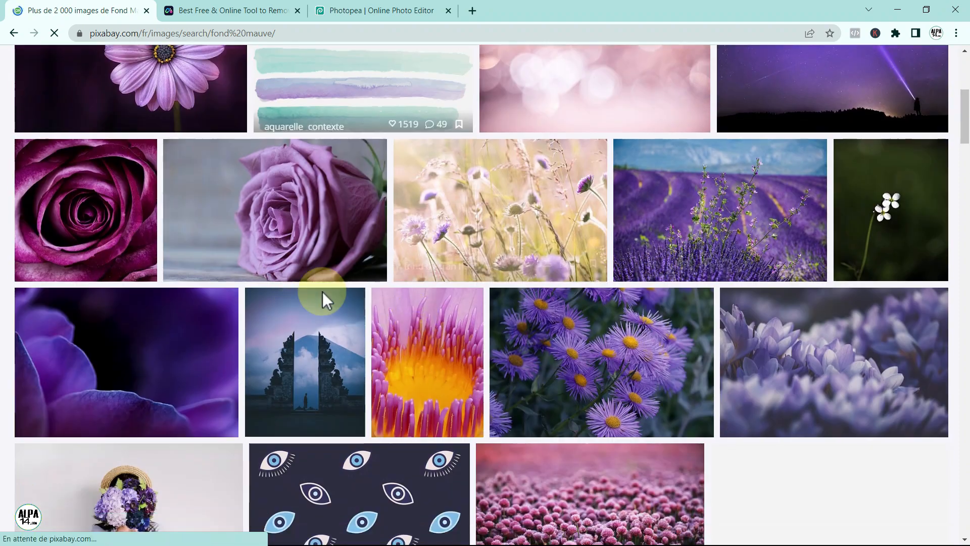
{"action": "scroll", "coordinate": [504, 305], "scroll_direction": "down", "scroll_amount": 8}
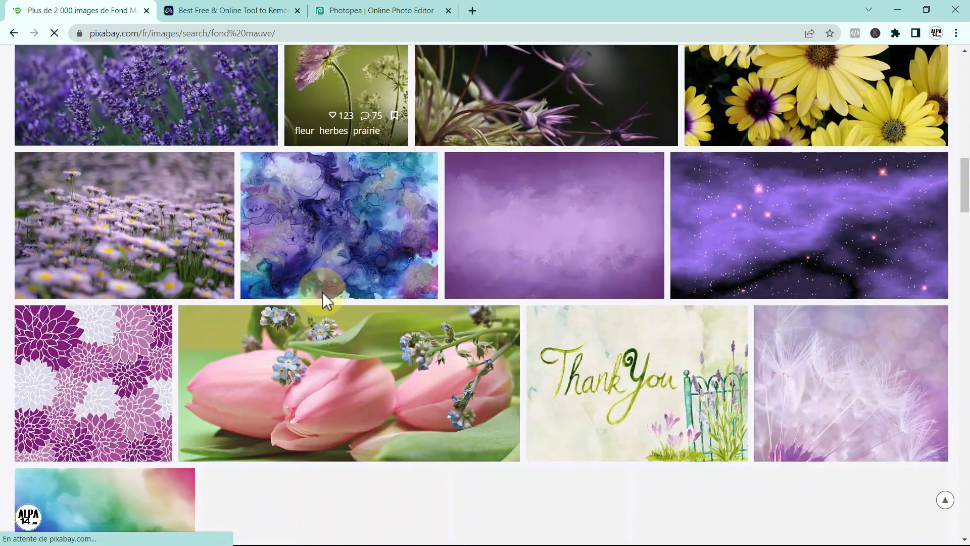
{"action": "scroll", "coordinate": [244, 293], "scroll_direction": "down", "scroll_amount": 12}
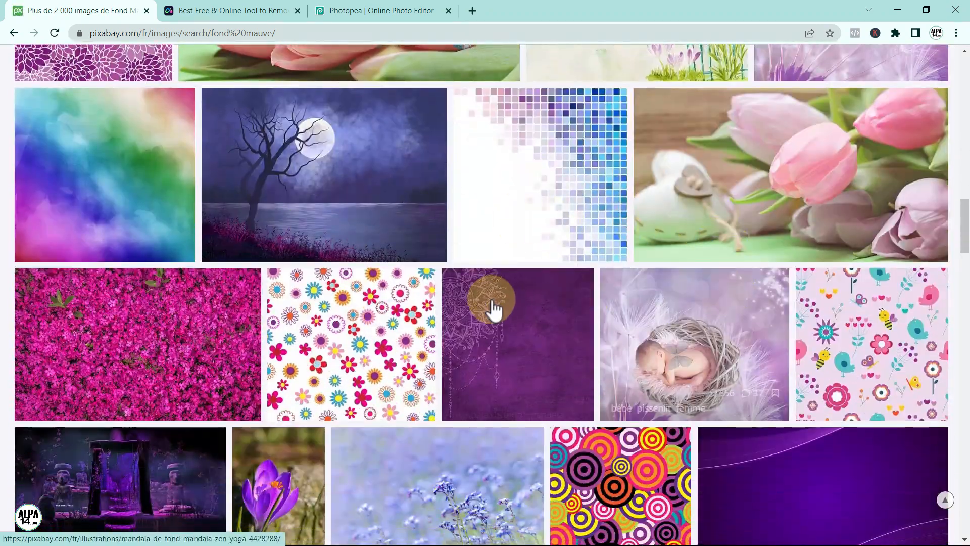
{"action": "scroll", "coordinate": [281, 304], "scroll_direction": "down", "scroll_amount": 17}
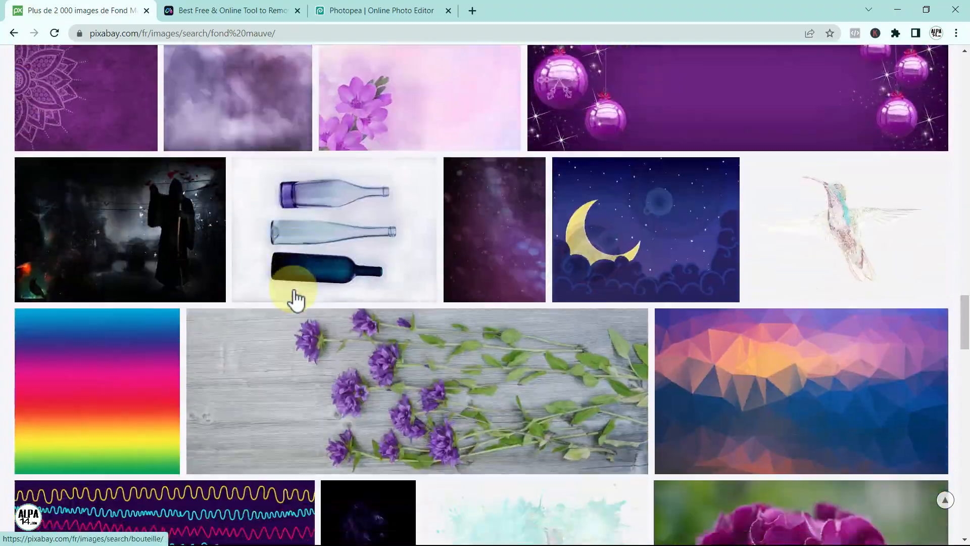
{"action": "scroll", "coordinate": [295, 298], "scroll_direction": "down", "scroll_amount": 13}
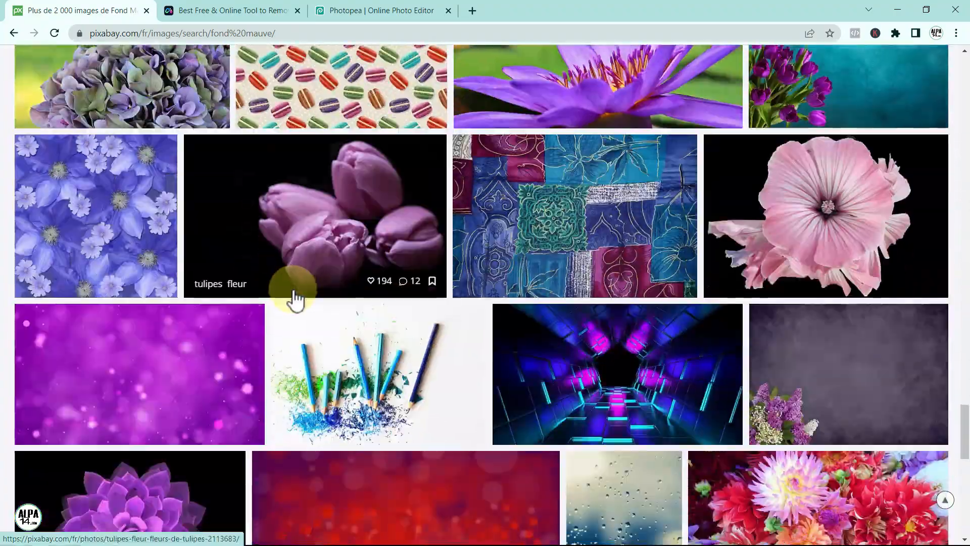
{"action": "scroll", "coordinate": [289, 302], "scroll_direction": "down", "scroll_amount": 10}
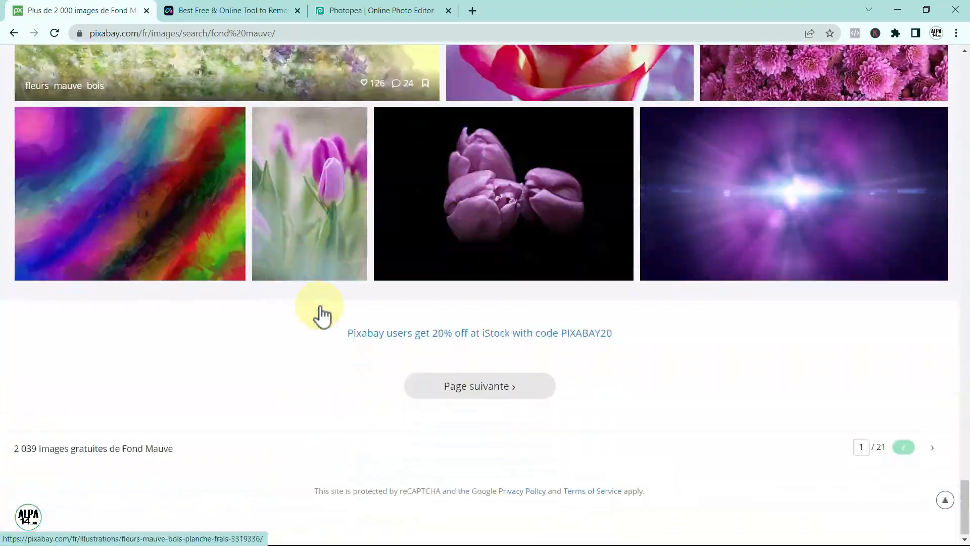
{"action": "left_click", "coordinate": [458, 386]}
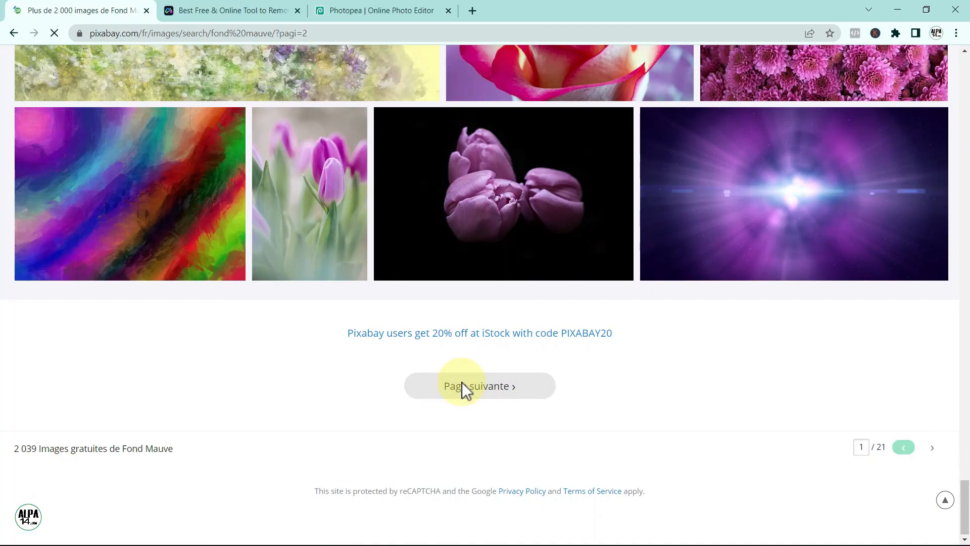
- Open the magenta illustration with fine curved lines, tagged "mauve violet riche rose", from the second results page
{"action": "scroll", "coordinate": [385, 305], "scroll_direction": "down", "scroll_amount": 11}
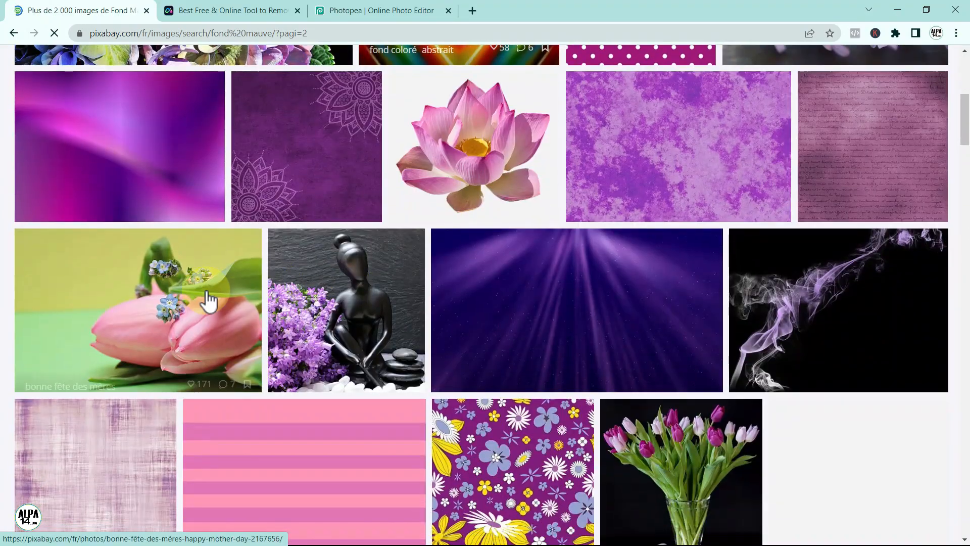
{"action": "scroll", "coordinate": [303, 283], "scroll_direction": "down", "scroll_amount": 4}
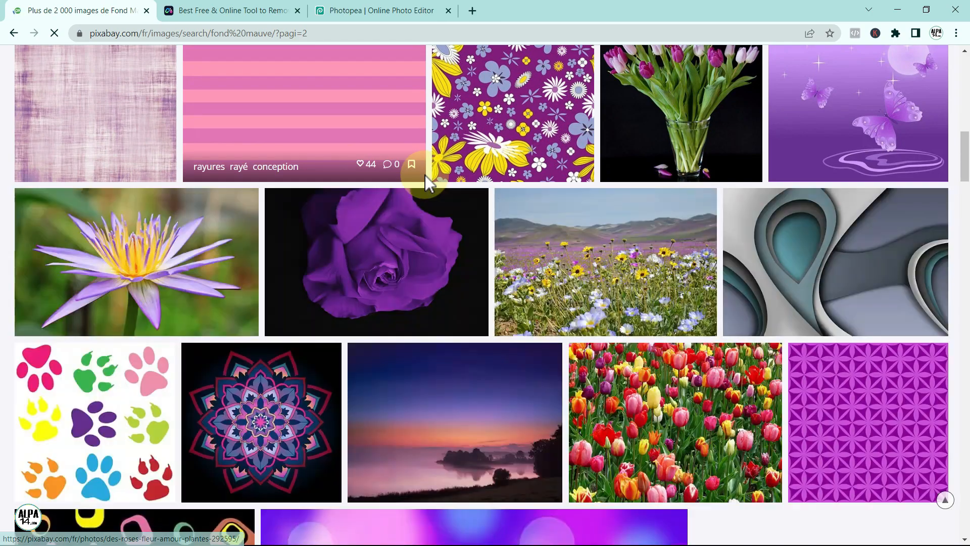
{"action": "scroll", "coordinate": [427, 182], "scroll_direction": "down", "scroll_amount": 2}
{"action": "scroll", "coordinate": [363, 183], "scroll_direction": "down", "scroll_amount": 16}
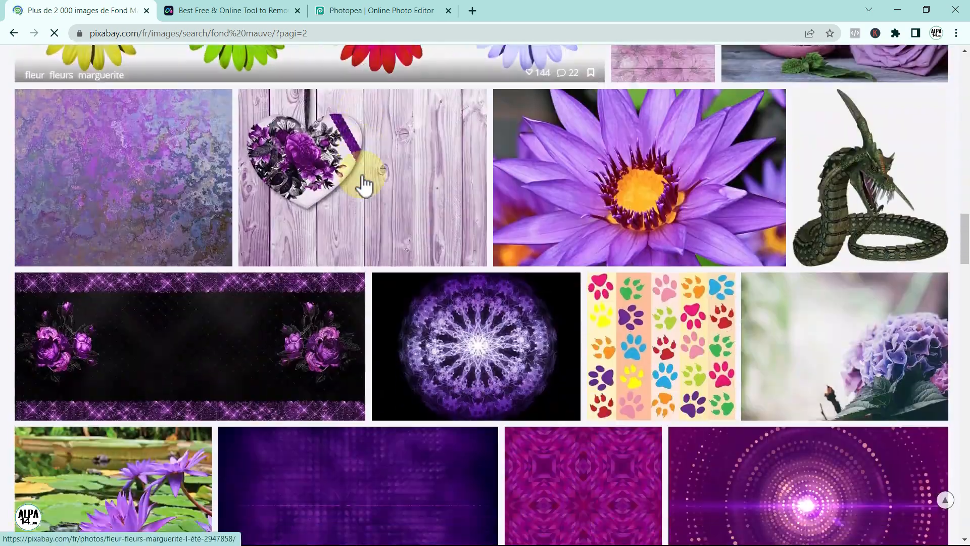
{"action": "scroll", "coordinate": [363, 183], "scroll_direction": "down", "scroll_amount": 12}
{"action": "scroll", "coordinate": [390, 207], "scroll_direction": "down", "scroll_amount": 3}
{"action": "scroll", "coordinate": [391, 207], "scroll_direction": "down", "scroll_amount": 2}
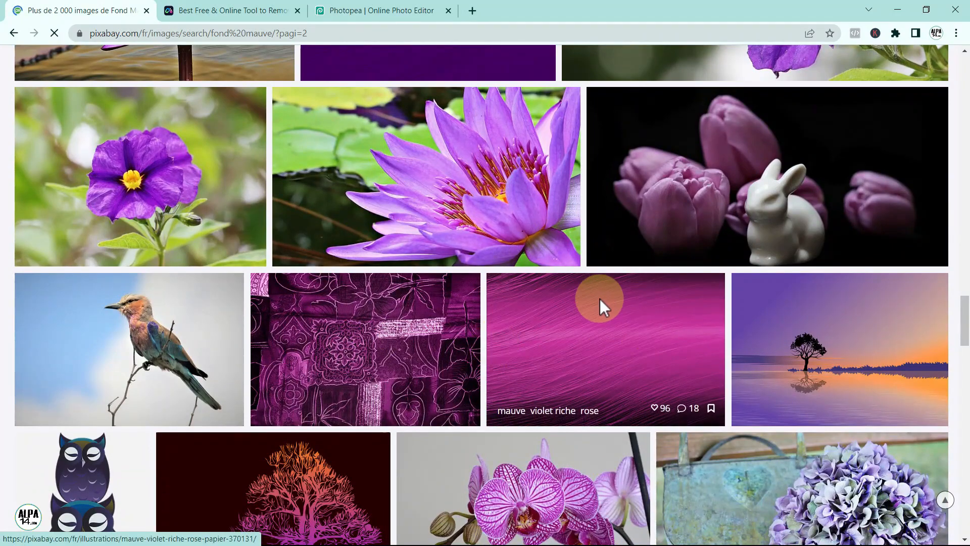
{"action": "left_click", "coordinate": [596, 344]}
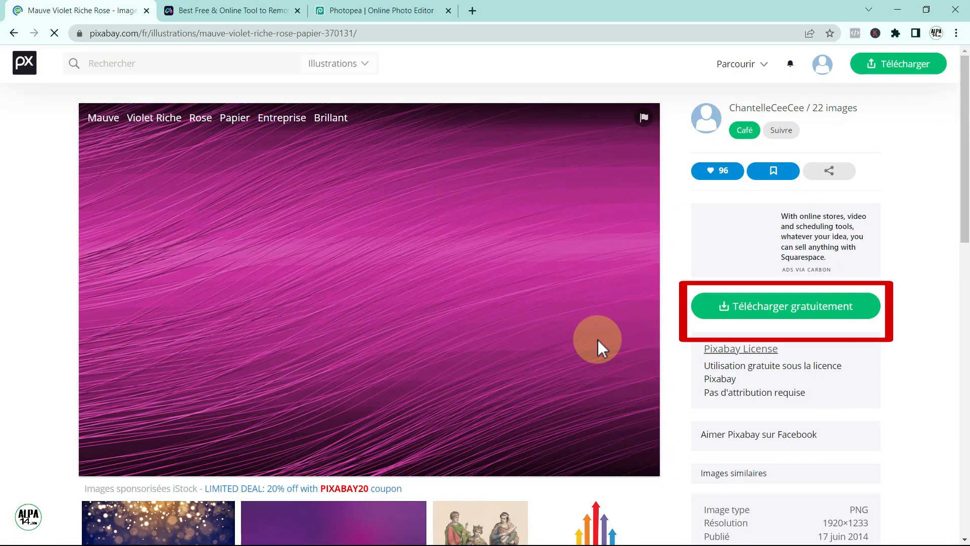
- Download the magenta illustration for free as a 1920×1233 PNG and close its preview
{"action": "left_click", "coordinate": [777, 307]}
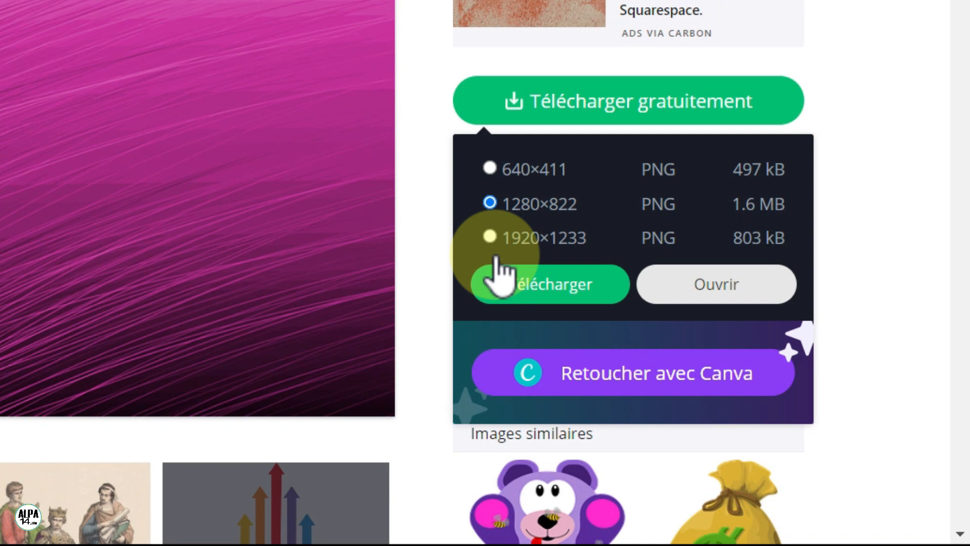
{"action": "left_click", "coordinate": [490, 237]}
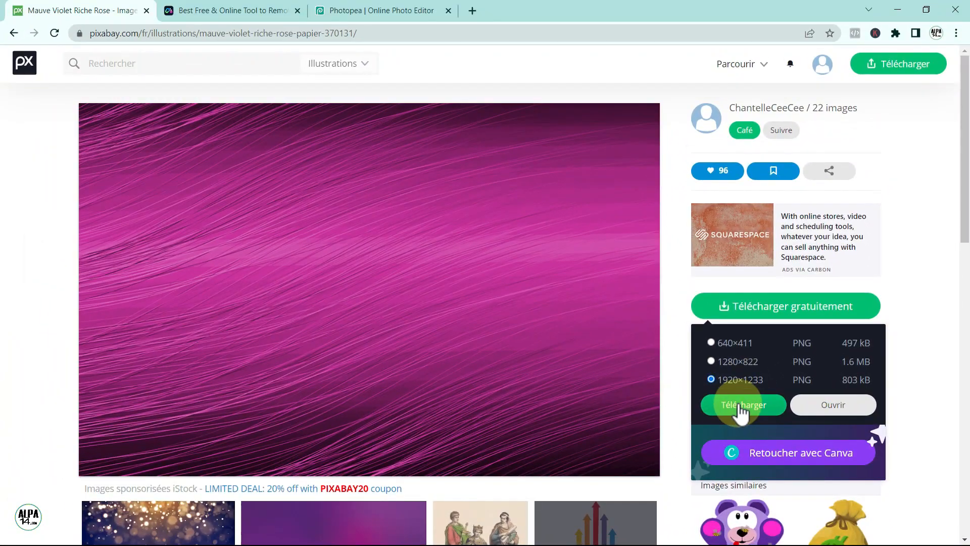
{"action": "left_click", "coordinate": [741, 407]}
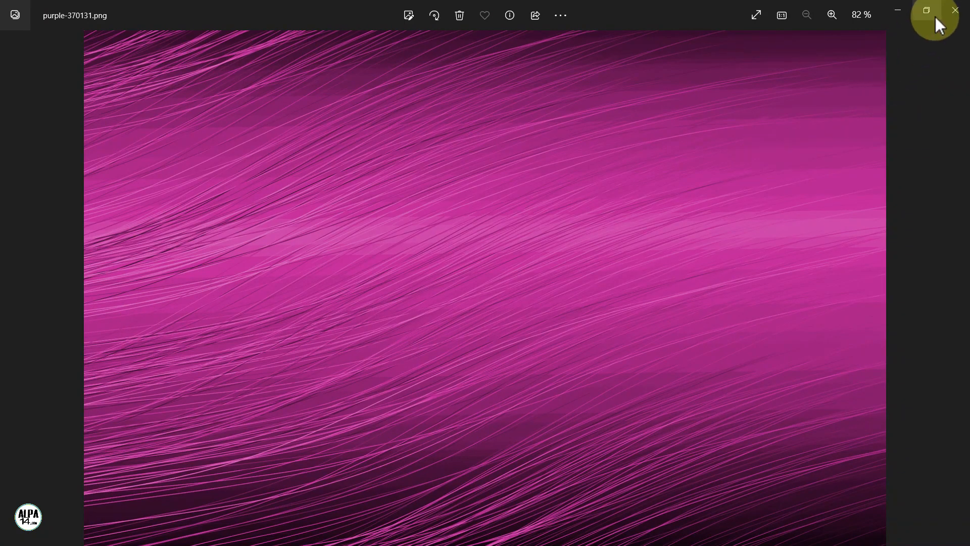
{"action": "left_click", "coordinate": [955, 10]}
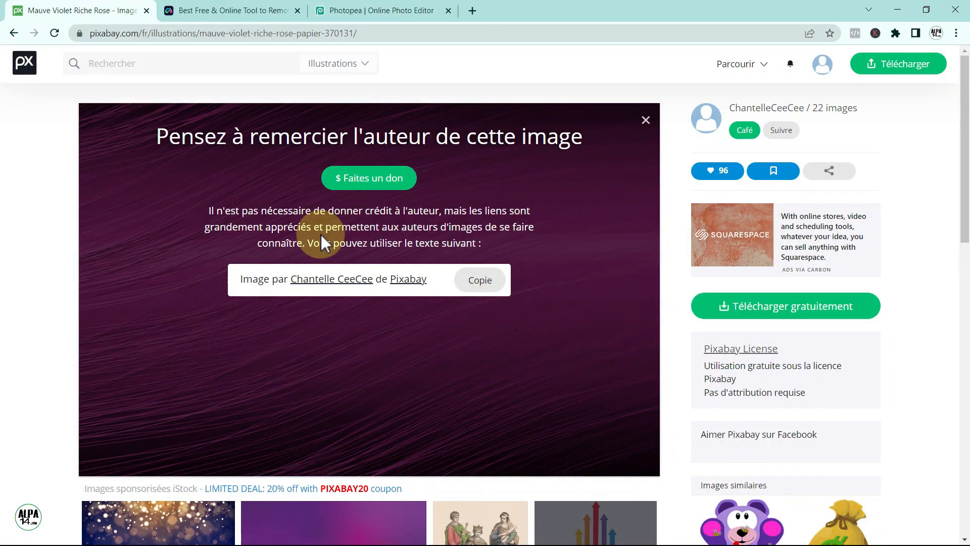
- Return to the Pixabay home page and search all images for "femme contente"
{"action": "left_click", "coordinate": [29, 70]}
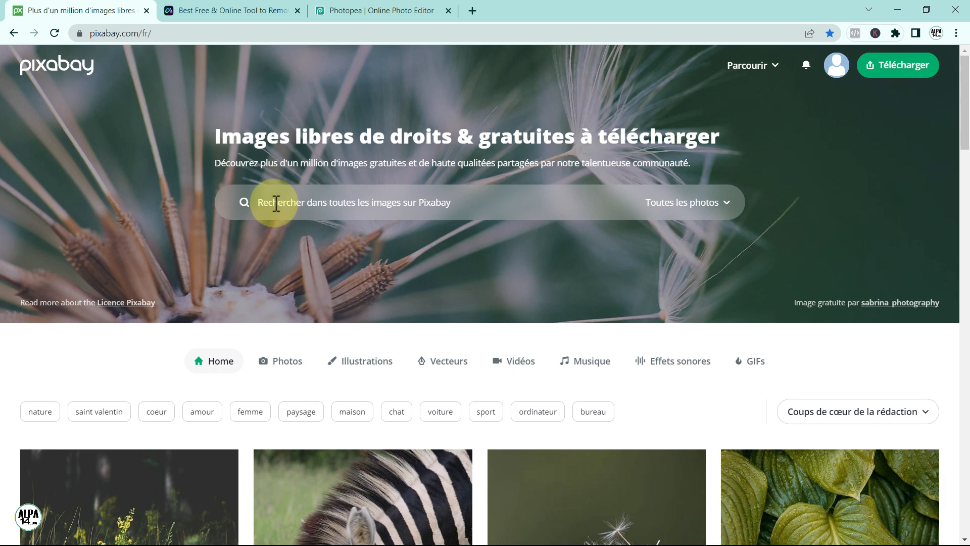
{"action": "left_click", "coordinate": [276, 204]}
{"action": "type", "text": "femme"}
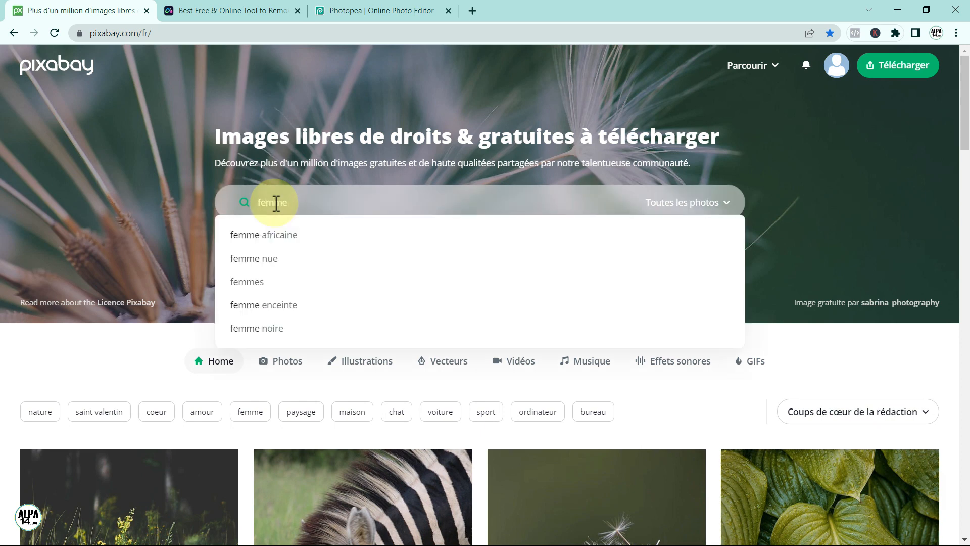
{"action": "type", "text": " contente"}
{"action": "key", "text": "Return"}
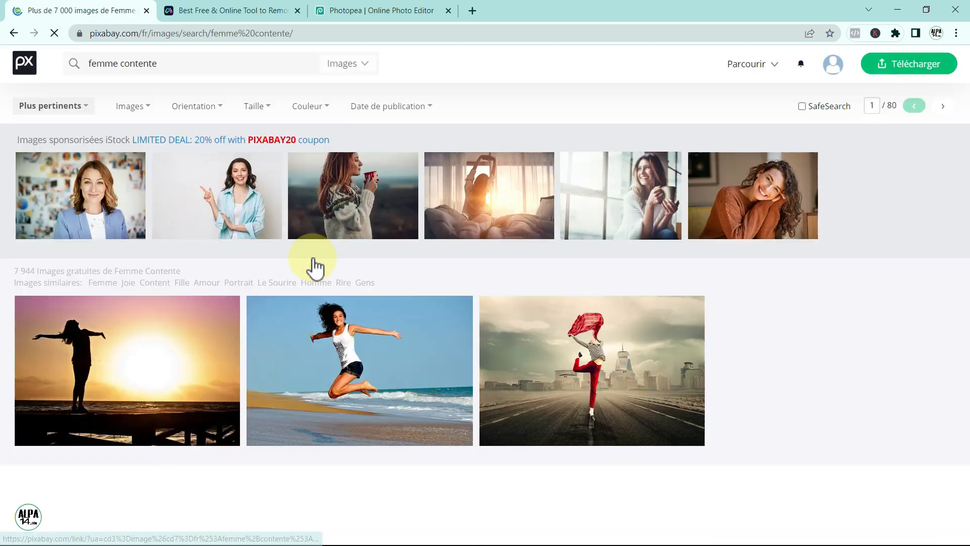
- Open the portrait of the smiling long-haired woman in the orange fox-print top from the results
{"action": "scroll", "coordinate": [354, 273], "scroll_direction": "down", "scroll_amount": 8}
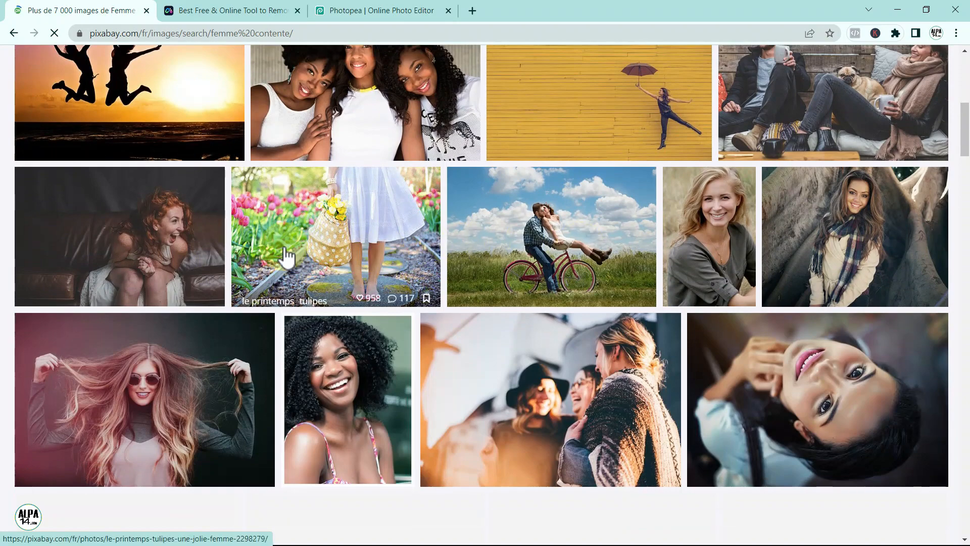
{"action": "scroll", "coordinate": [291, 258], "scroll_direction": "down", "scroll_amount": 6}
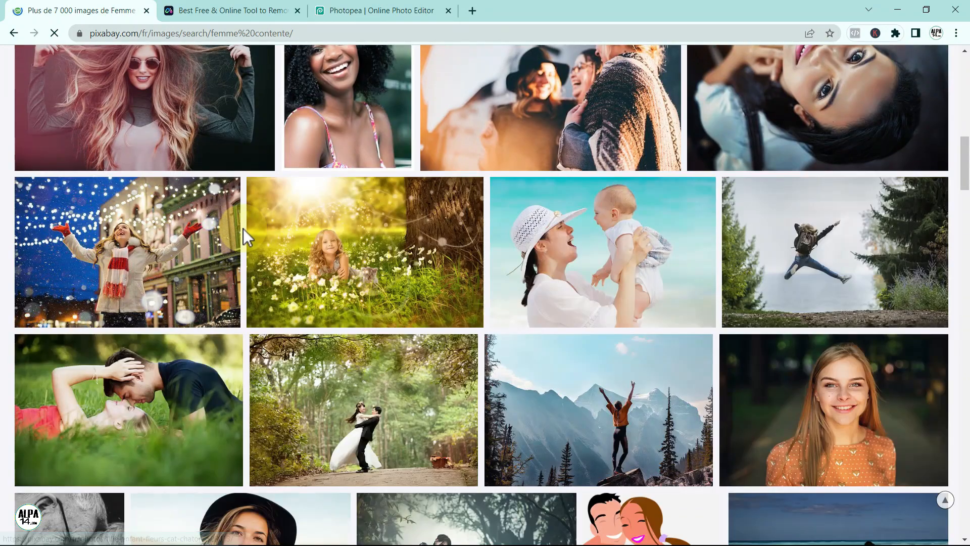
{"action": "scroll", "coordinate": [243, 229], "scroll_direction": "down", "scroll_amount": 1}
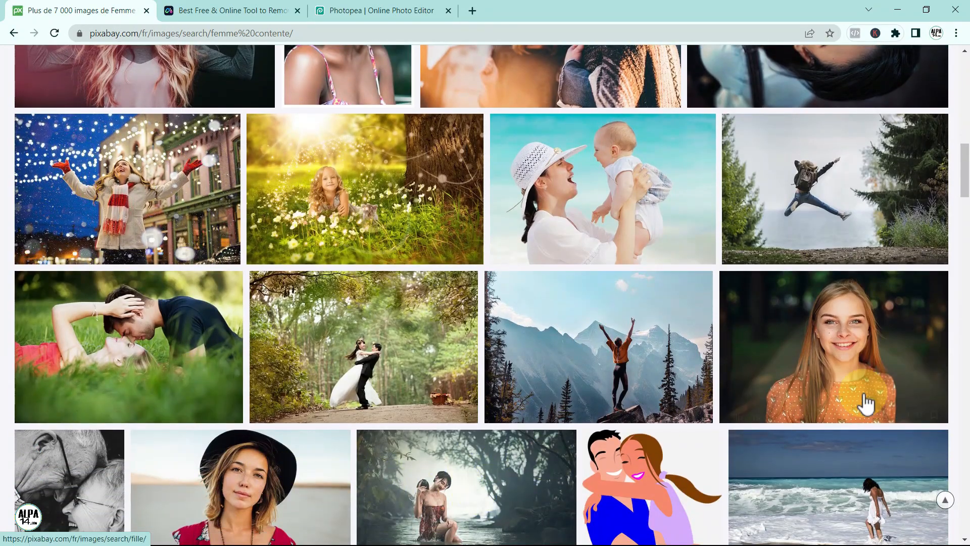
{"action": "left_click", "coordinate": [813, 339]}
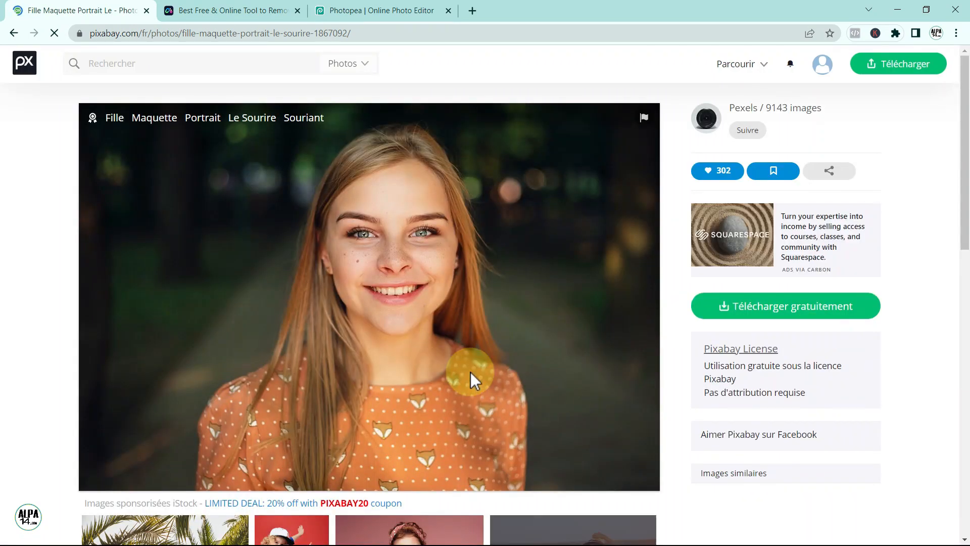
- Download the smiling woman's portrait for free as a 1920×1280 JPG and close its preview
{"action": "left_click", "coordinate": [731, 307]}
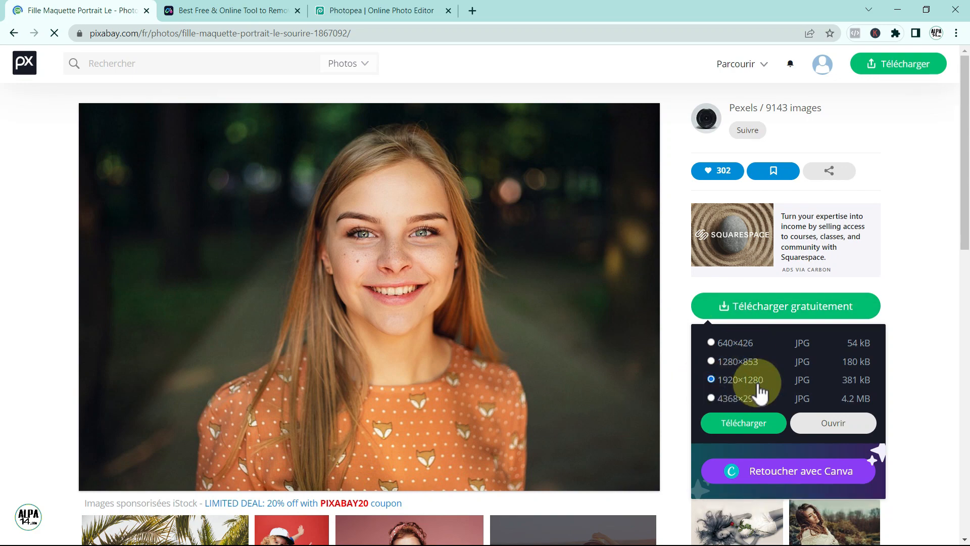
{"action": "left_click", "coordinate": [736, 424]}
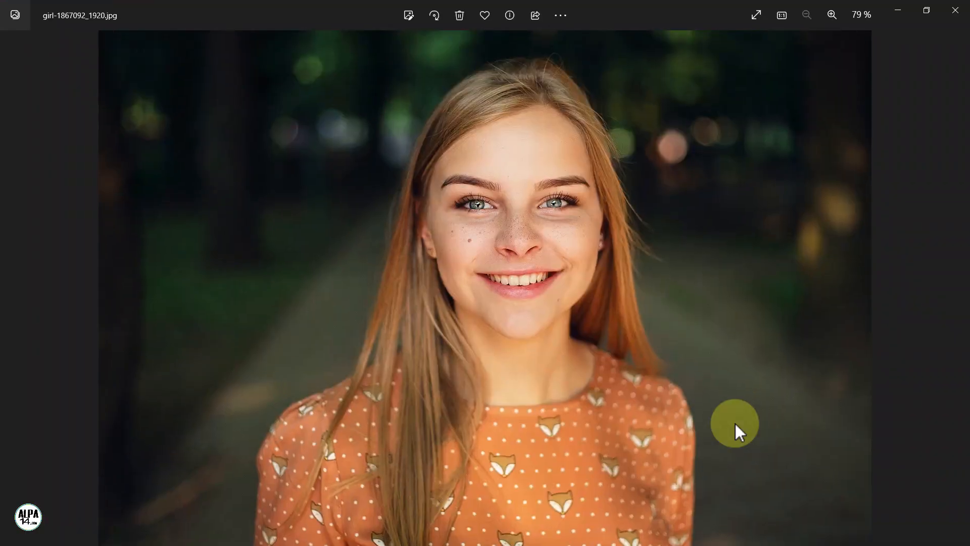
{"action": "left_click", "coordinate": [956, 12]}
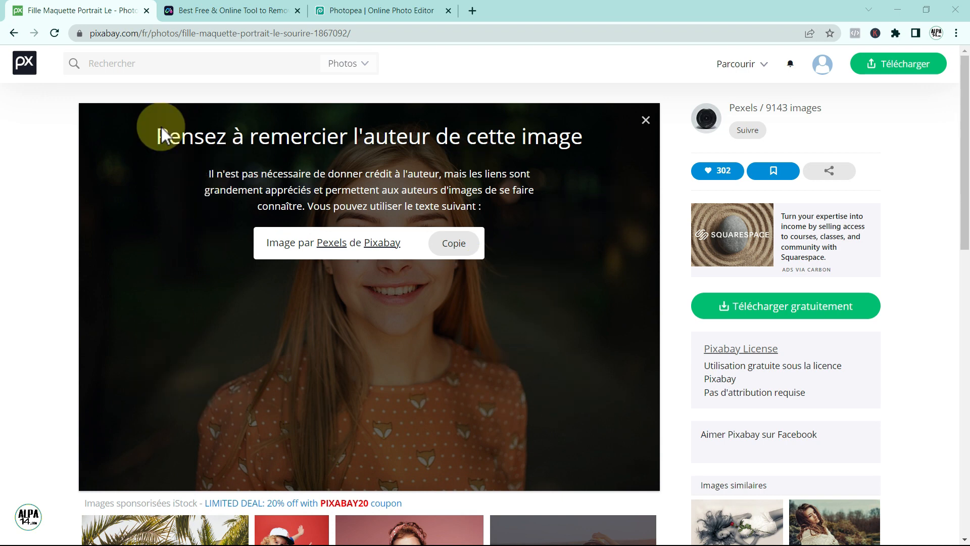
- Switch to the AILab background remover and upload girl-1867092_1920.jpg from the Téléchargements folder to have its background removed
{"action": "left_click", "coordinate": [200, 8]}
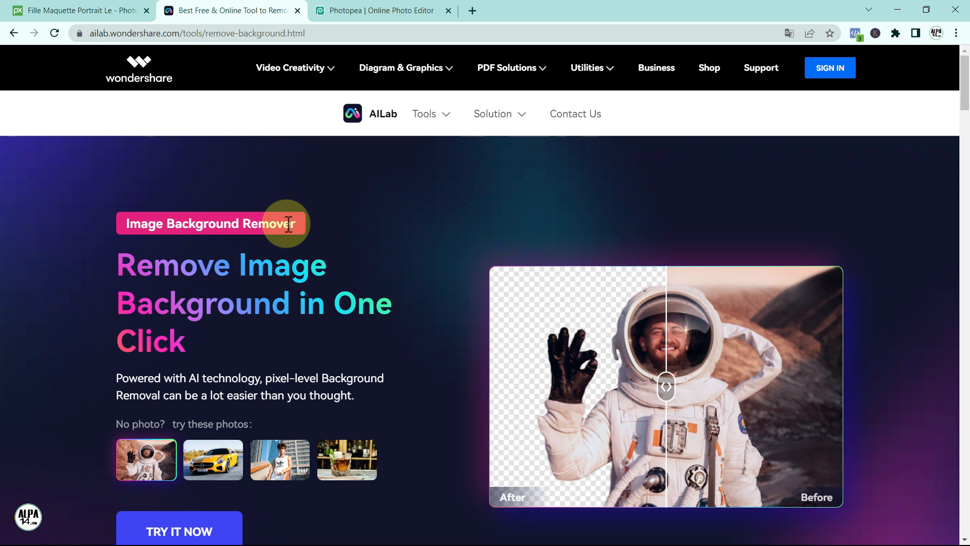
{"action": "scroll", "coordinate": [106, 331], "scroll_direction": "down", "scroll_amount": 3}
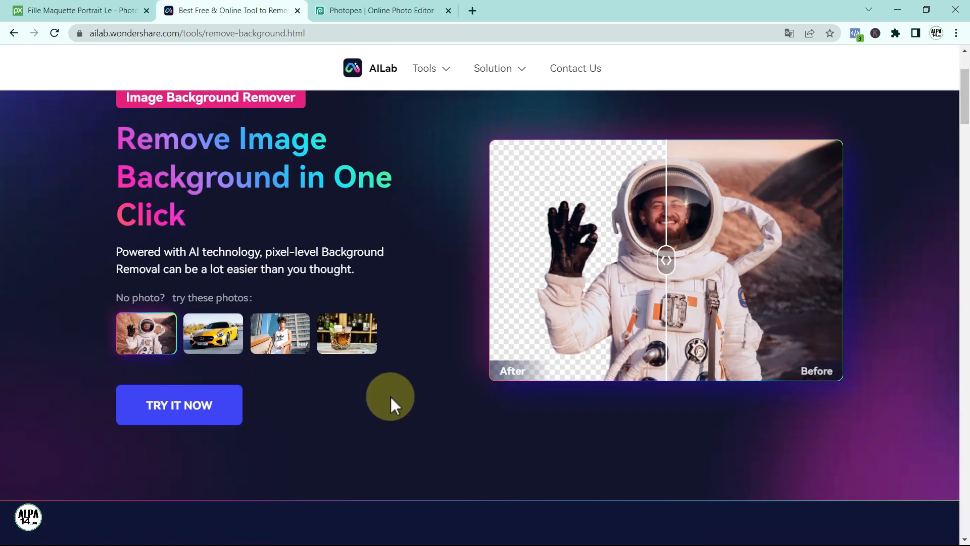
{"action": "scroll", "coordinate": [391, 396], "scroll_direction": "up", "scroll_amount": 1}
{"action": "left_click", "coordinate": [191, 467]}
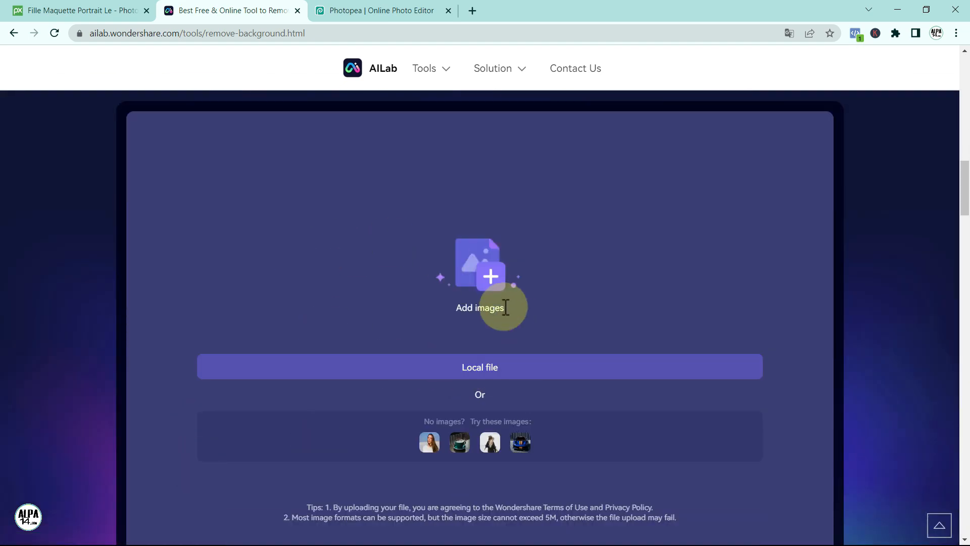
{"action": "left_click", "coordinate": [476, 367]}
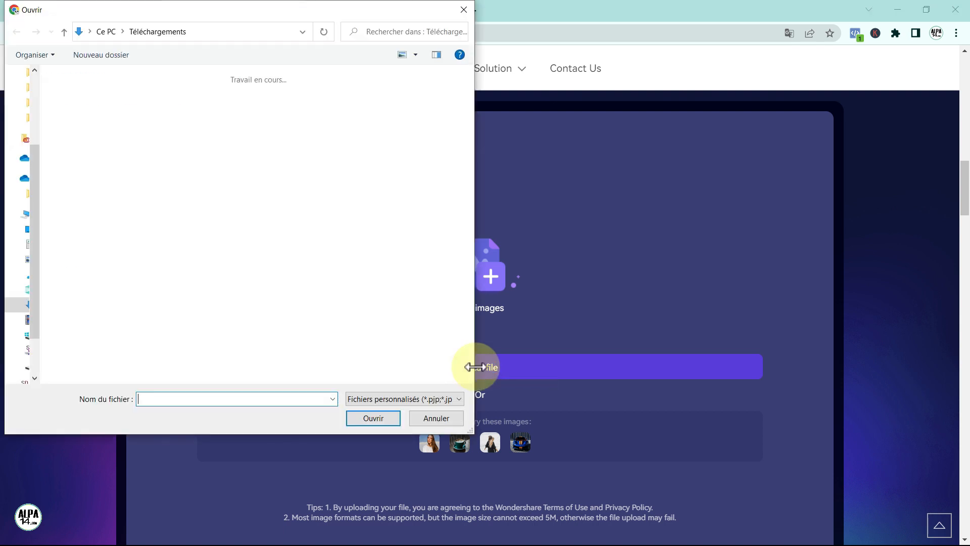
{"action": "left_click", "coordinate": [91, 130]}
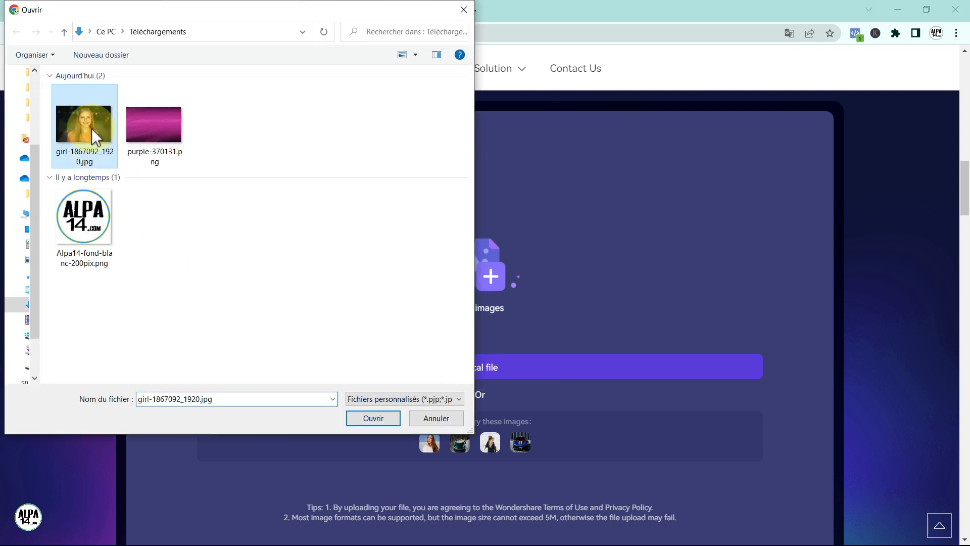
{"action": "left_click", "coordinate": [374, 418]}
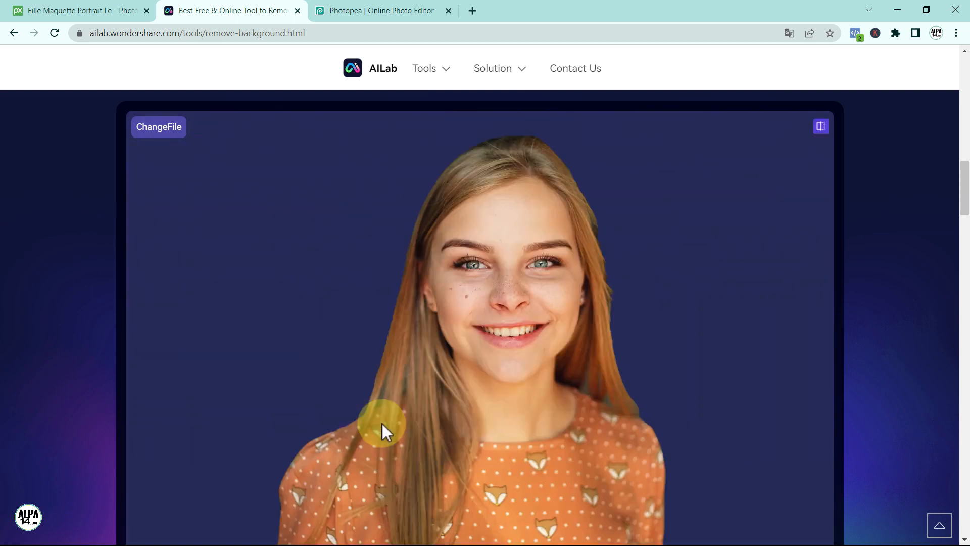
- Download the background-free portrait from AILab and close its preview
{"action": "scroll", "coordinate": [225, 476], "scroll_direction": "down", "scroll_amount": 1}
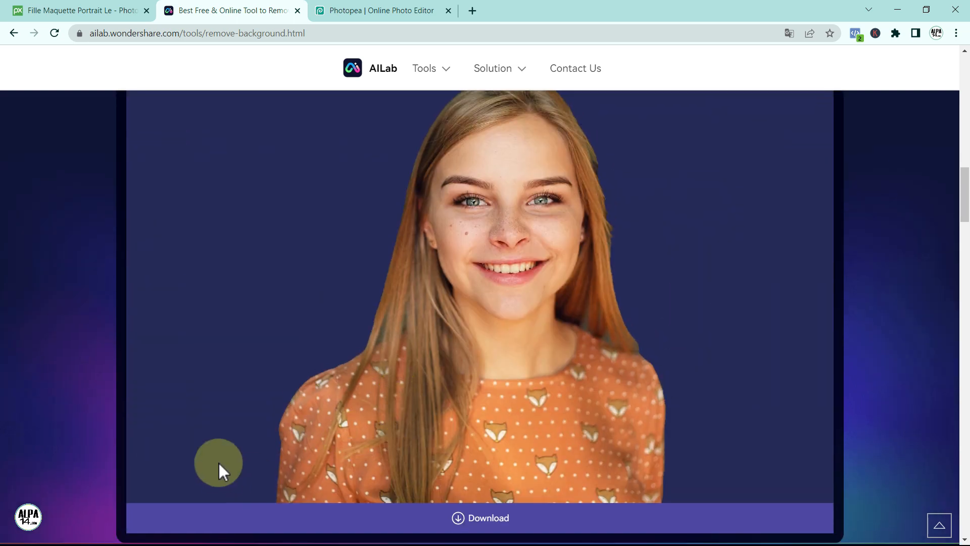
{"action": "scroll", "coordinate": [711, 288], "scroll_direction": "up", "scroll_amount": 3}
{"action": "scroll", "coordinate": [679, 412], "scroll_direction": "down", "scroll_amount": 3}
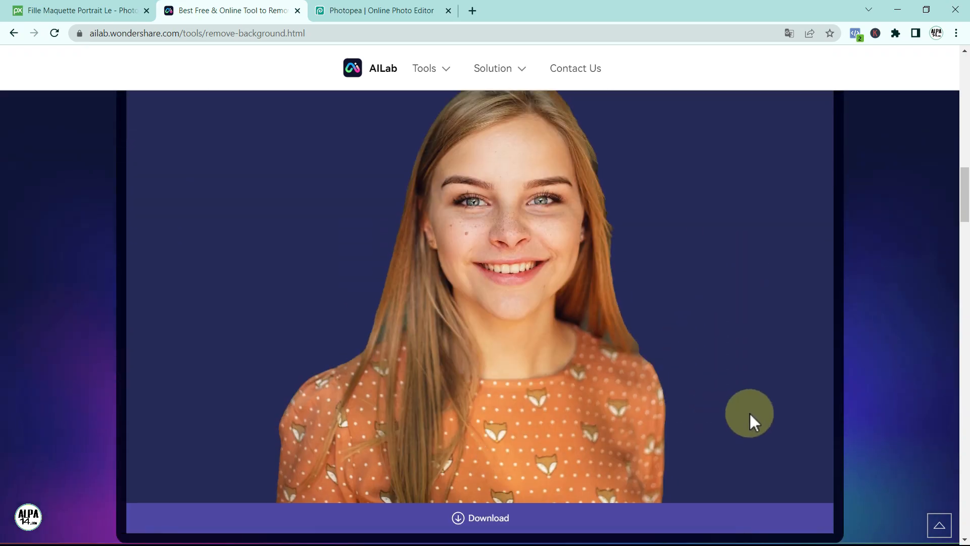
{"action": "left_click", "coordinate": [467, 519]}
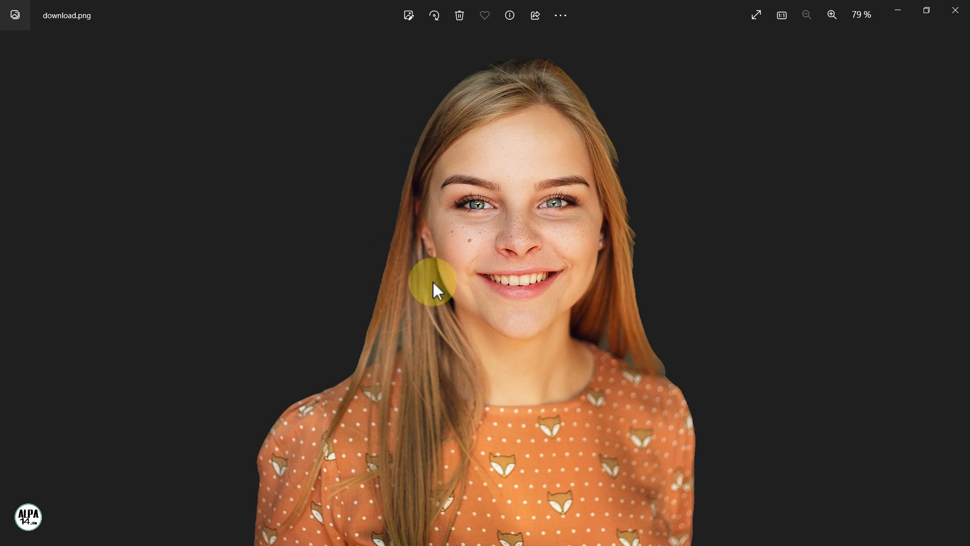
{"action": "left_click", "coordinate": [954, 14]}
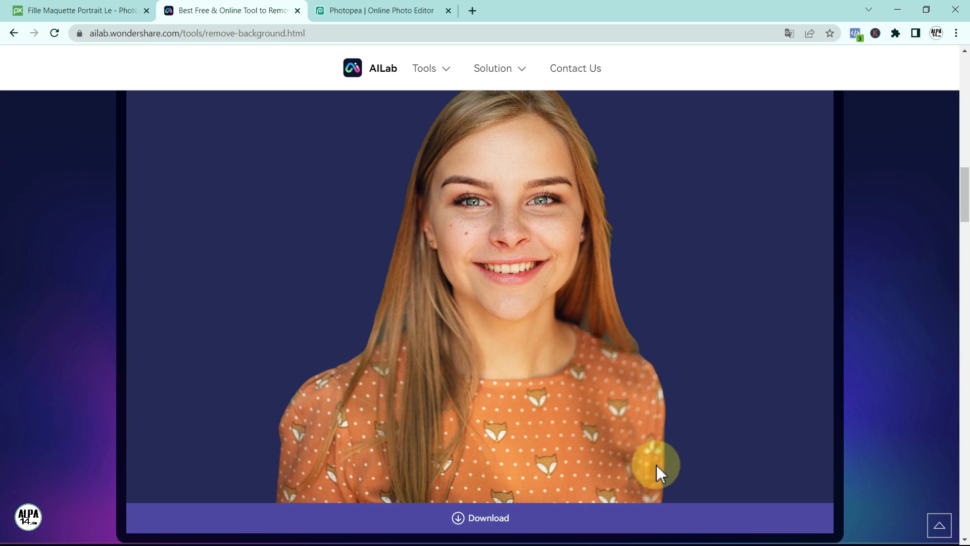
- Switch to Photopea, open purple-370131.png from the computer and deselect its layer
{"action": "left_click", "coordinate": [357, 13]}
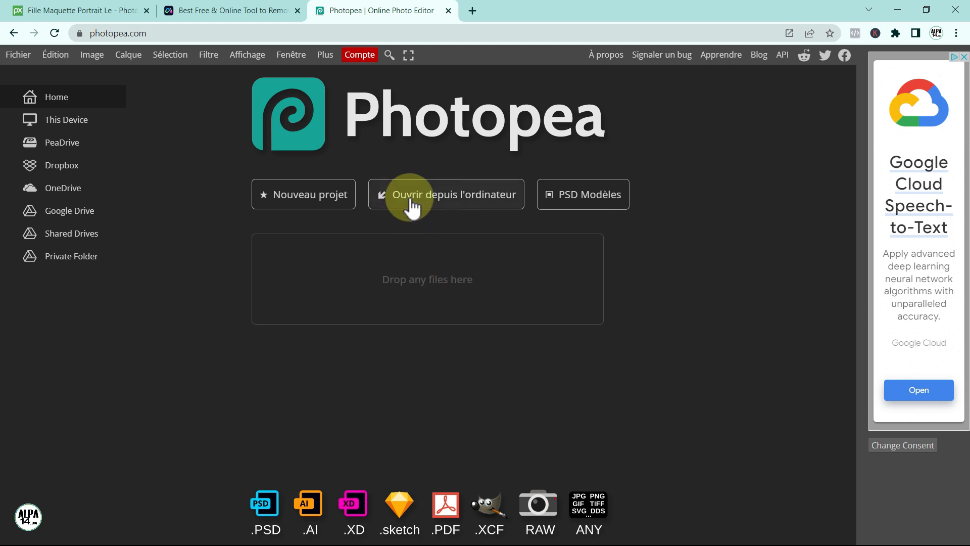
{"action": "left_click", "coordinate": [431, 196]}
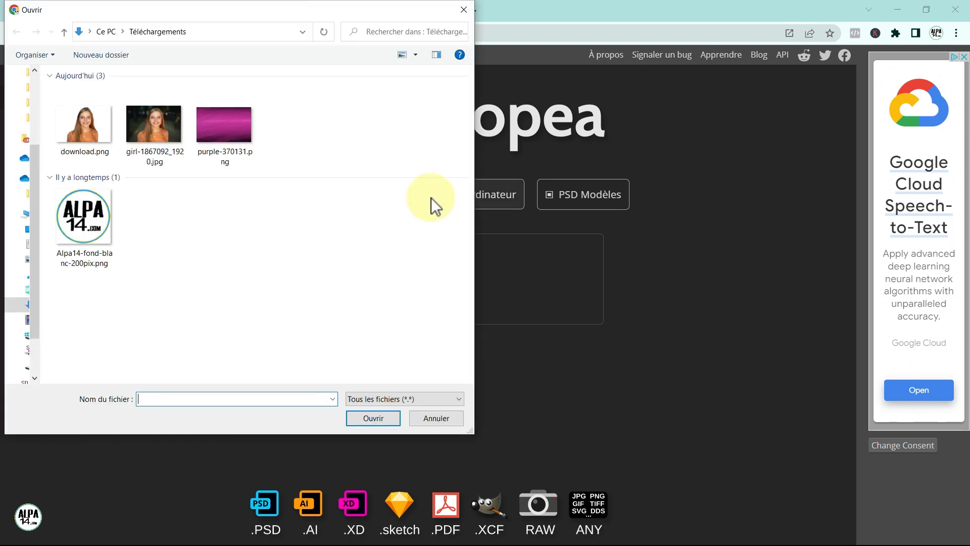
{"action": "left_click", "coordinate": [223, 133]}
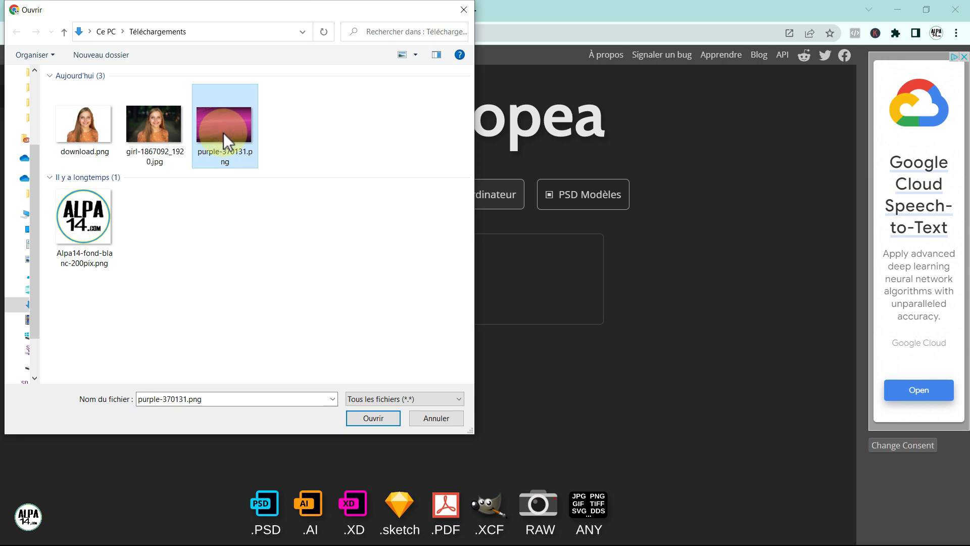
{"action": "left_click", "coordinate": [378, 421]}
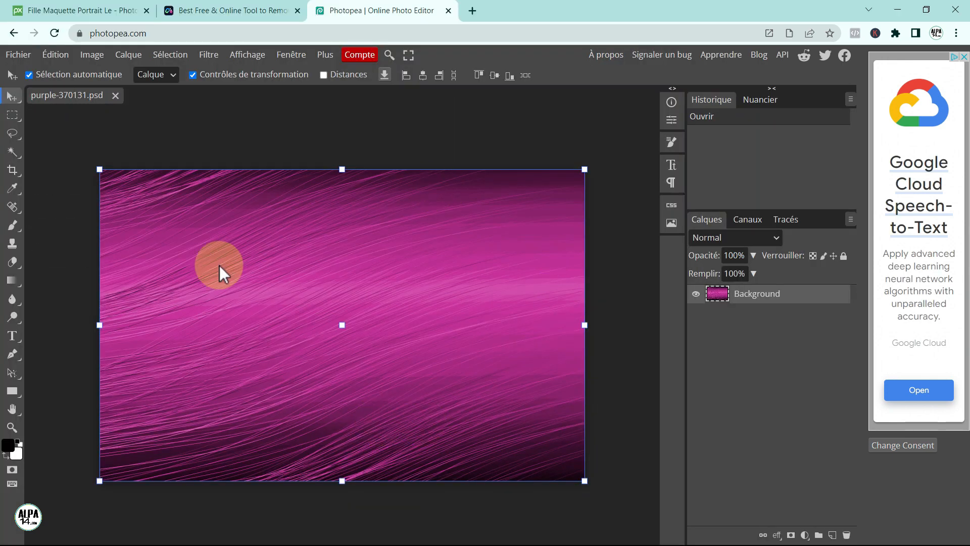
{"action": "left_click", "coordinate": [341, 134]}
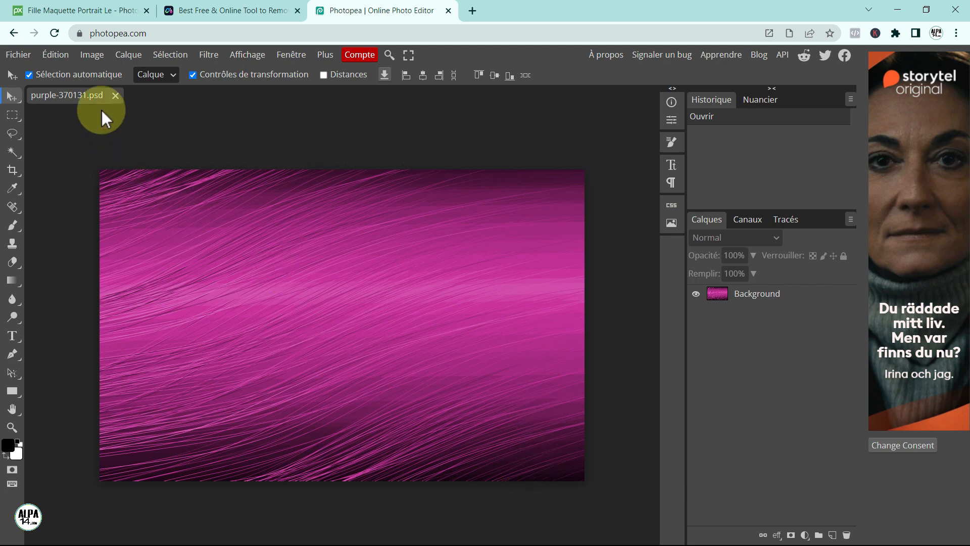
- Resize the purple image to a height of 1080 pixels without keeping its proportions, leaving the width at 1920
{"action": "left_click", "coordinate": [87, 58]}
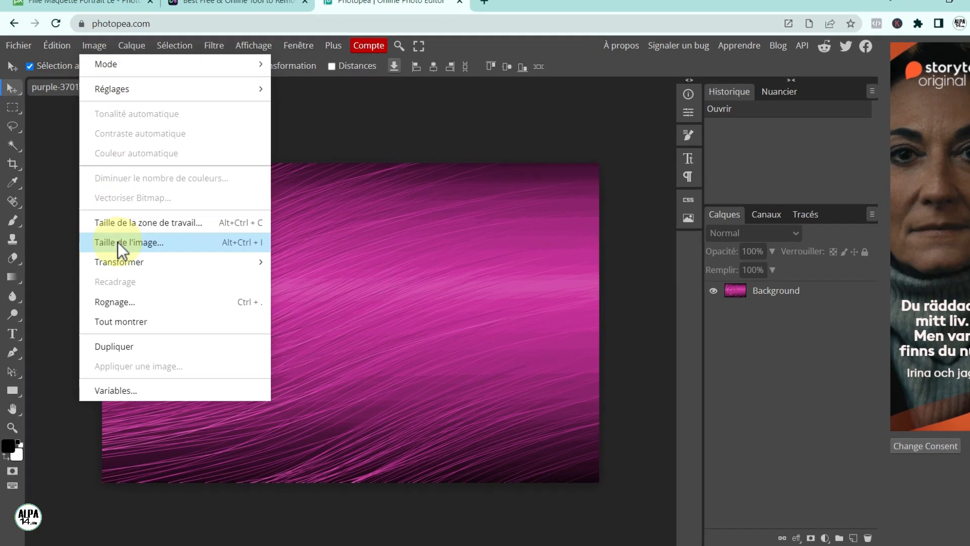
{"action": "left_click", "coordinate": [120, 242]}
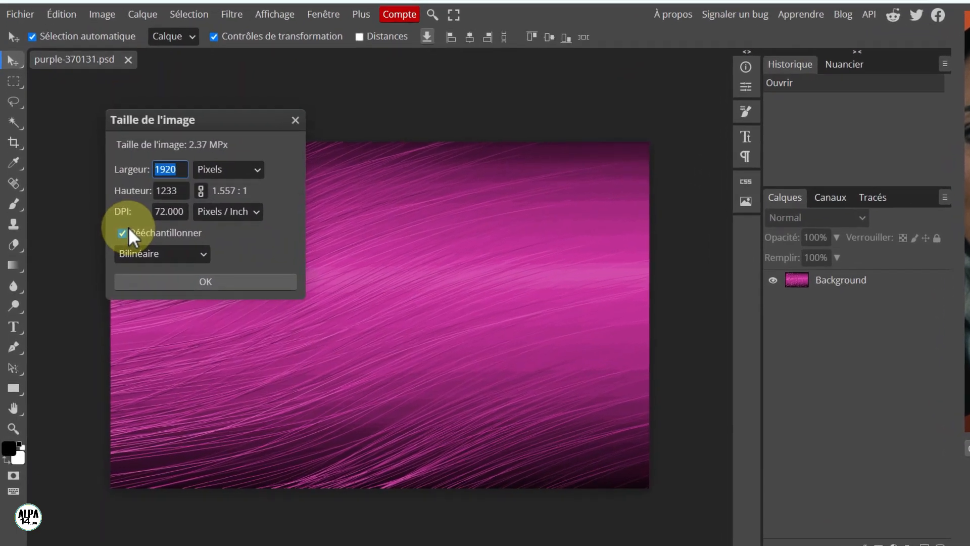
{"action": "left_click", "coordinate": [204, 189]}
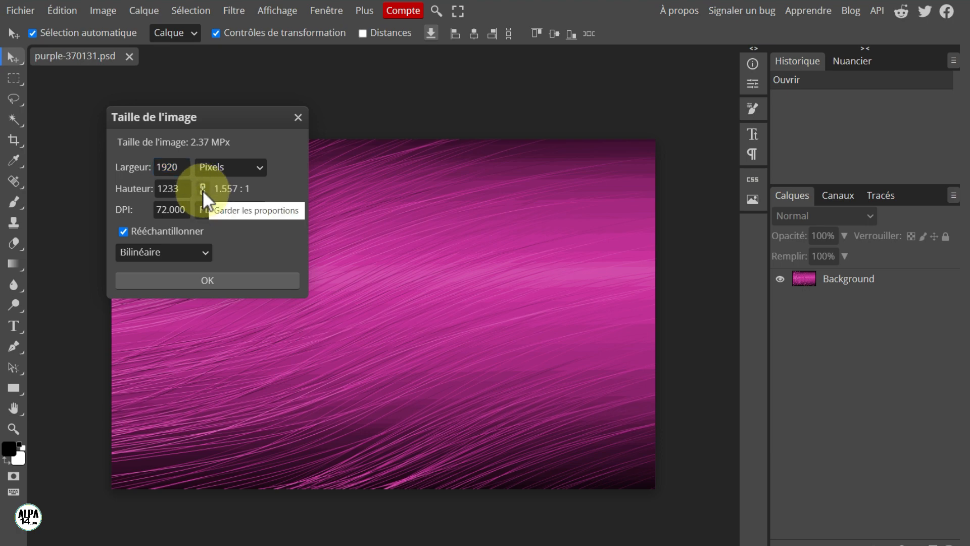
{"action": "left_click", "coordinate": [182, 190]}
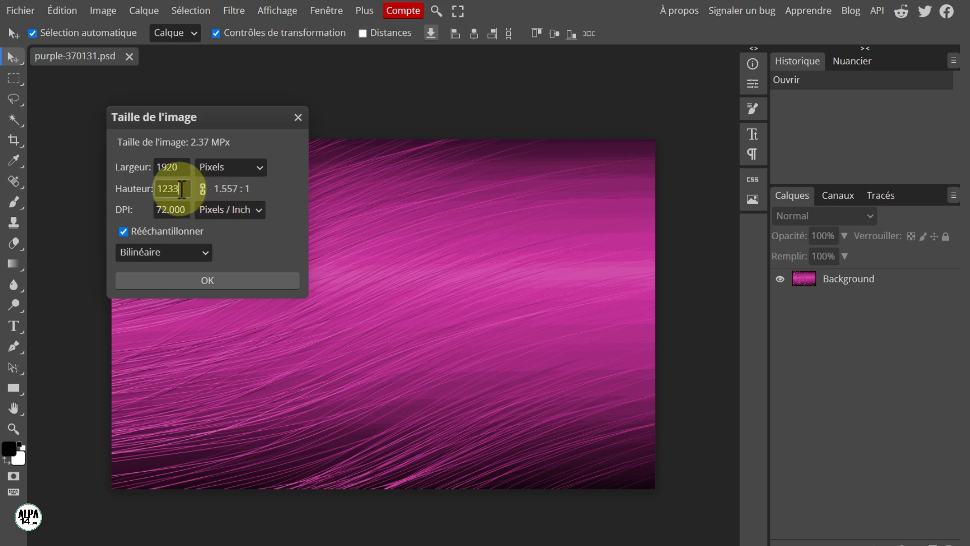
{"action": "key", "text": "BackSpace"}
{"action": "key", "text": "BackSpace"}
{"action": "key", "text": "BackSpace"}
{"action": "type", "text": "080"}
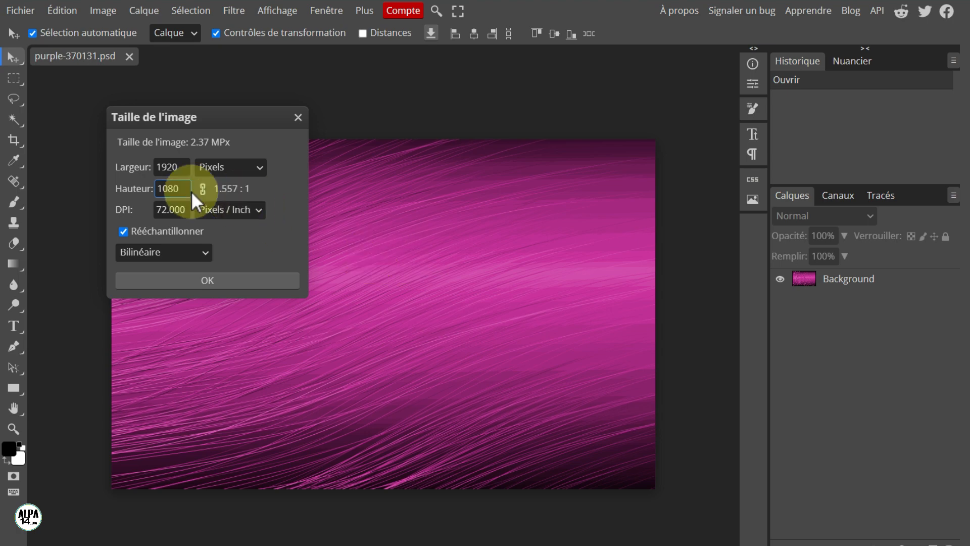
{"action": "left_click", "coordinate": [207, 279]}
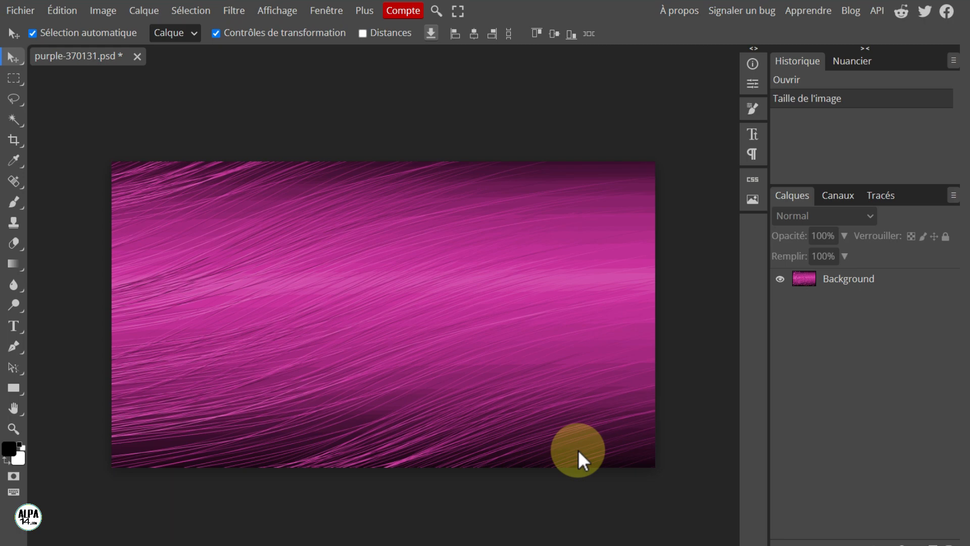
- Check the purple image's dimensions in the image size settings and close them without changes
{"action": "left_click", "coordinate": [109, 13]}
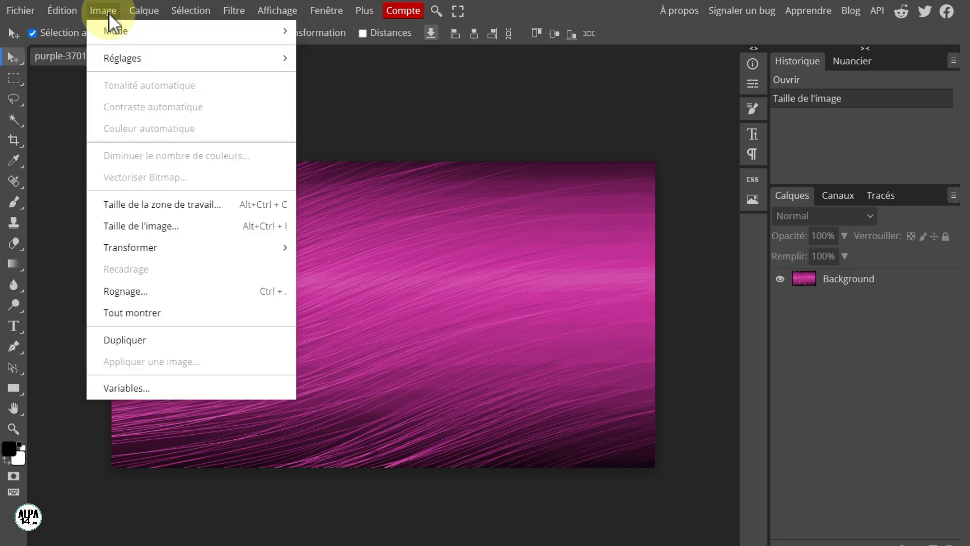
{"action": "left_click", "coordinate": [144, 227]}
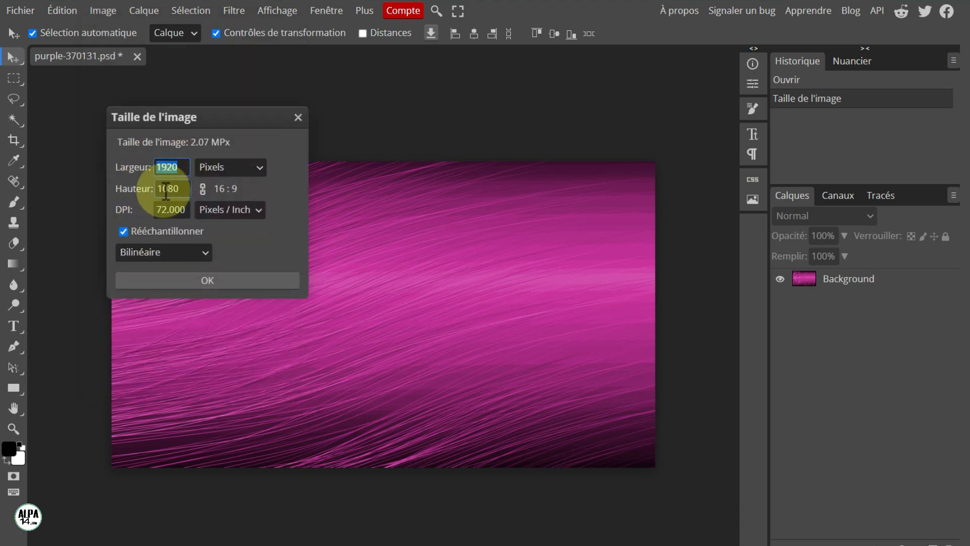
{"action": "left_click", "coordinate": [298, 118]}
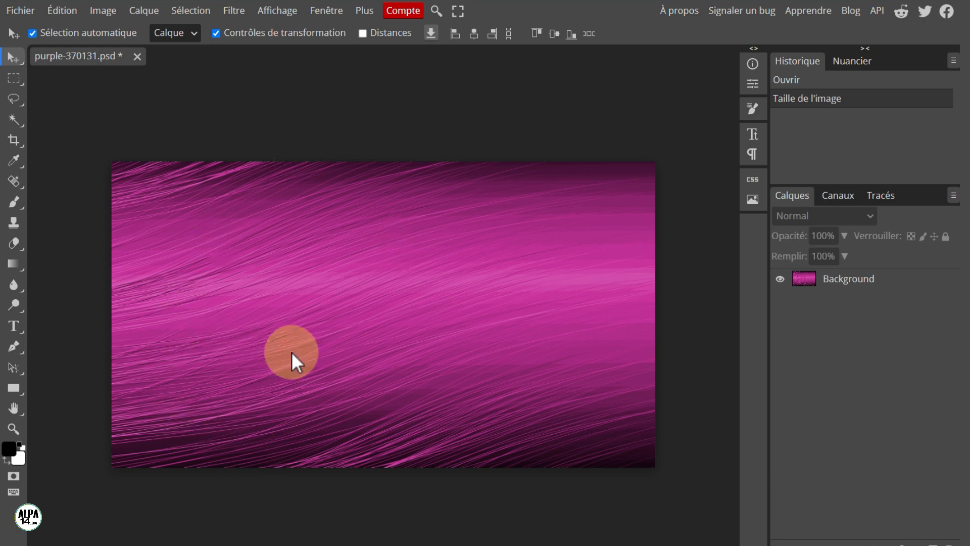
- Open the cut-out portrait download.png as a second document
{"action": "left_click", "coordinate": [26, 11]}
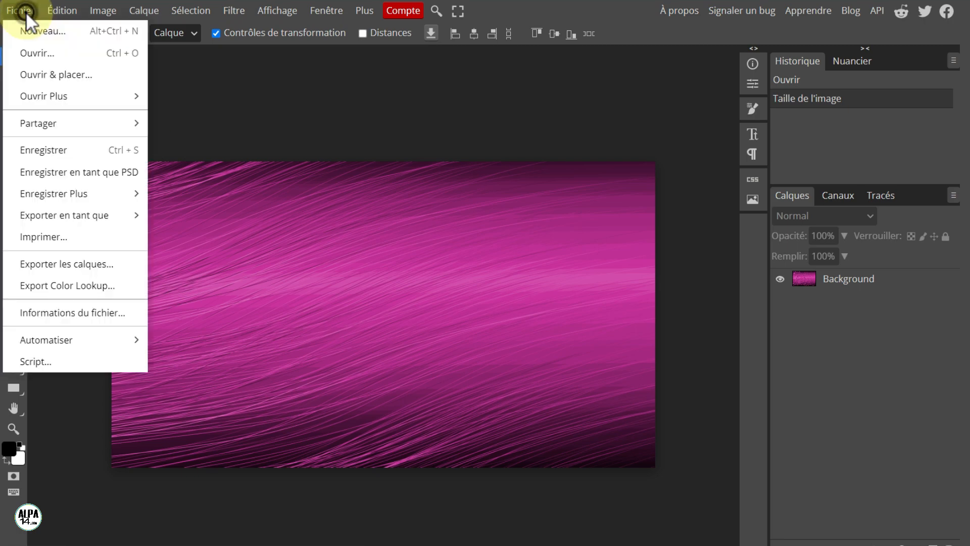
{"action": "left_click", "coordinate": [44, 52]}
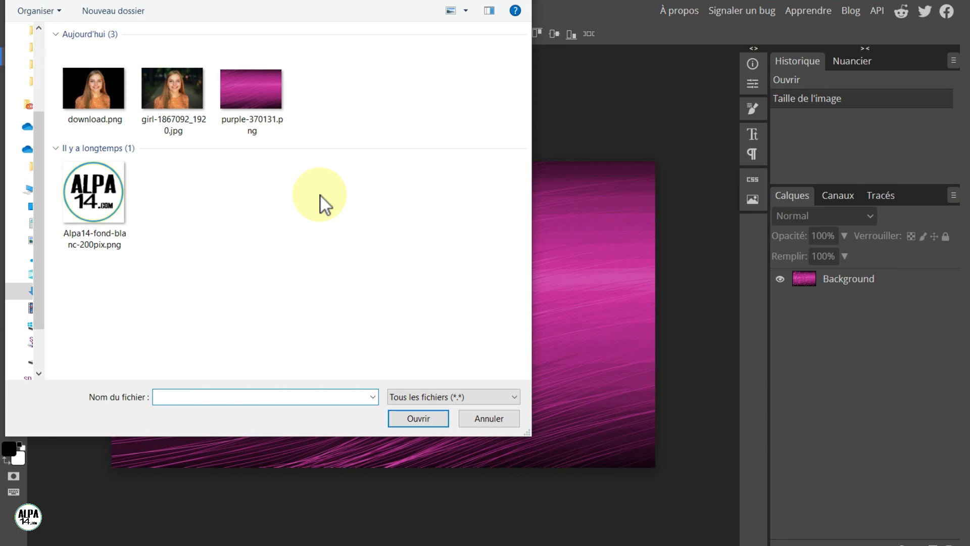
{"action": "left_click", "coordinate": [83, 89]}
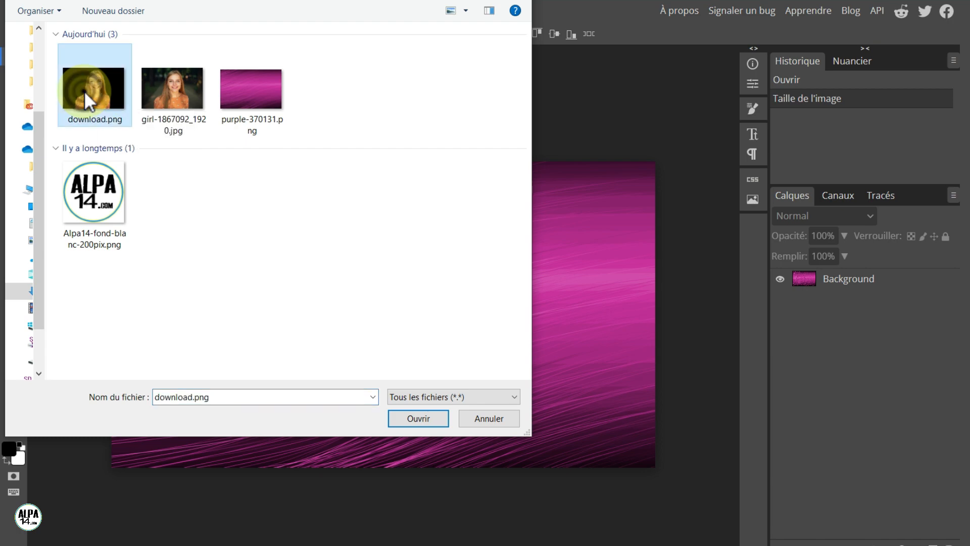
{"action": "left_click", "coordinate": [400, 420]}
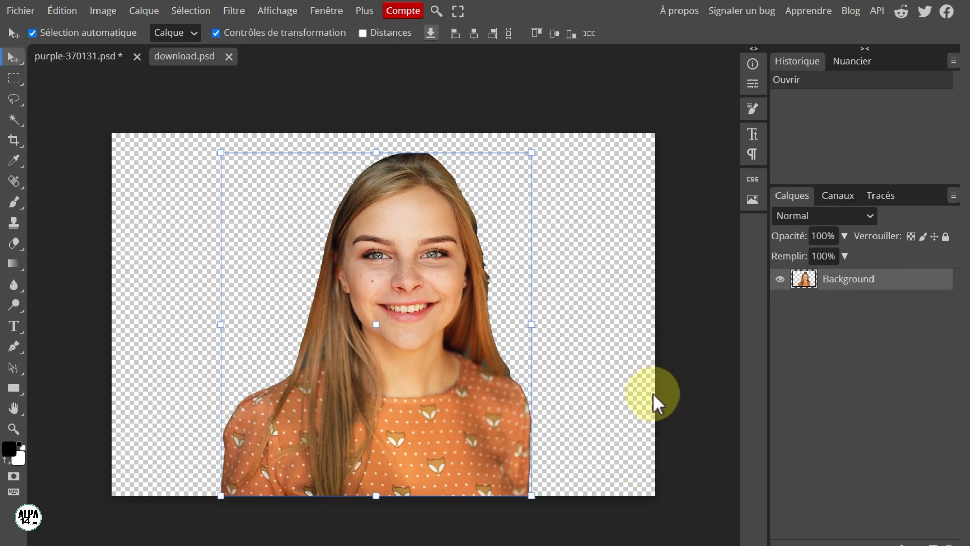
- Copy the cut-out portrait layer from download.psd and paste it into the purple-370131.psd document
{"action": "left_click", "coordinate": [638, 359]}
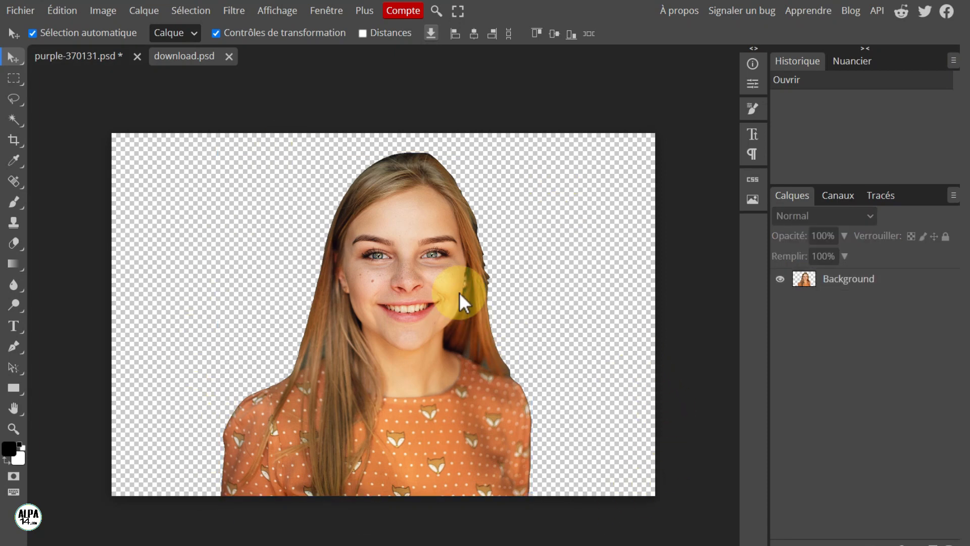
{"action": "left_click", "coordinate": [447, 275]}
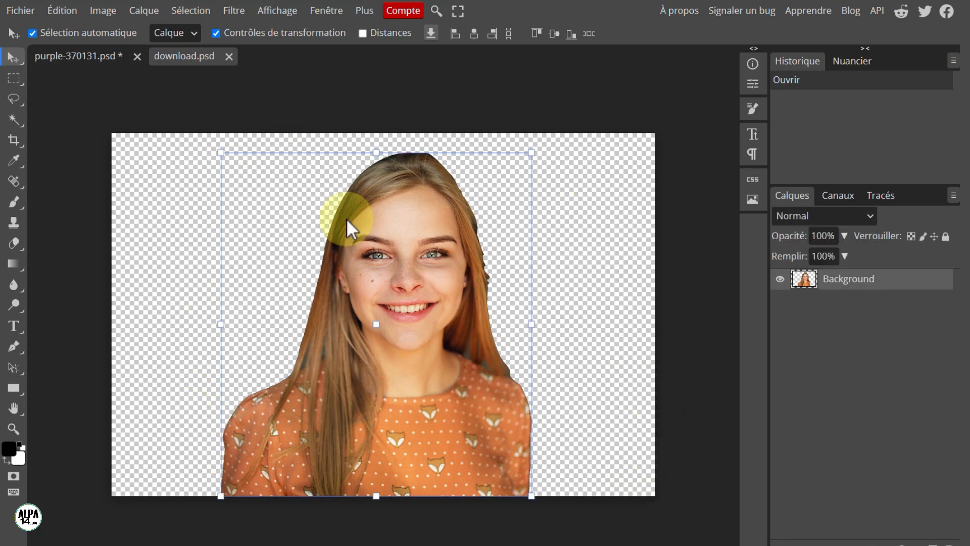
{"action": "left_click", "coordinate": [59, 11]}
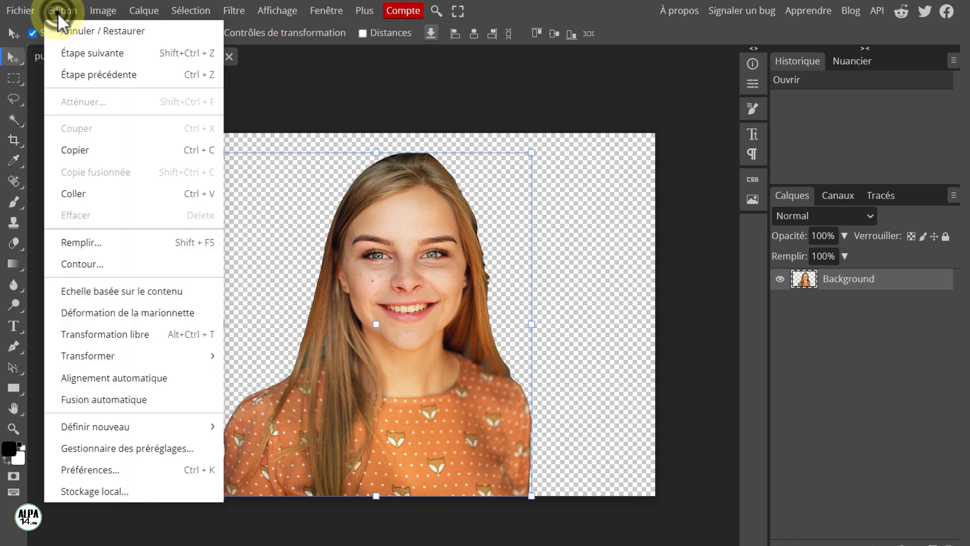
{"action": "left_click", "coordinate": [76, 150]}
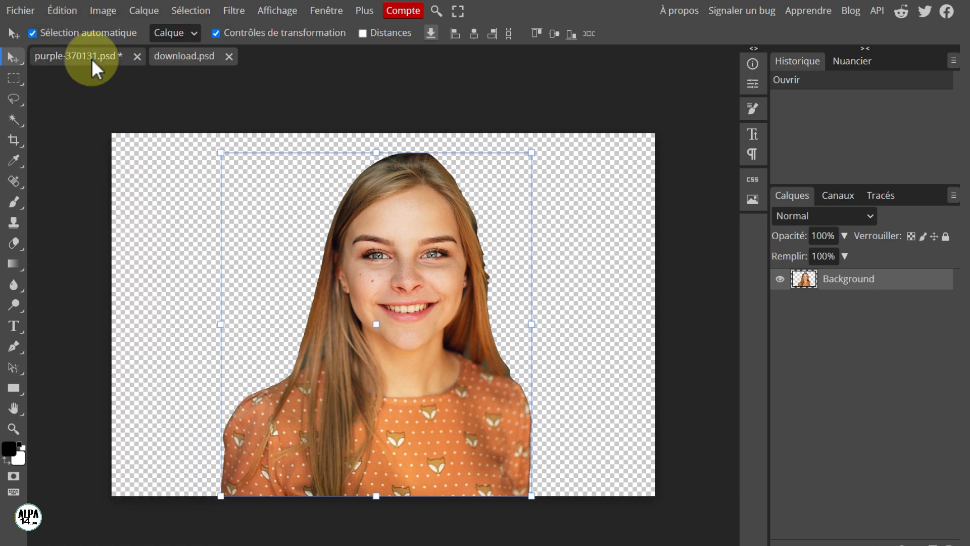
{"action": "left_click", "coordinate": [62, 58]}
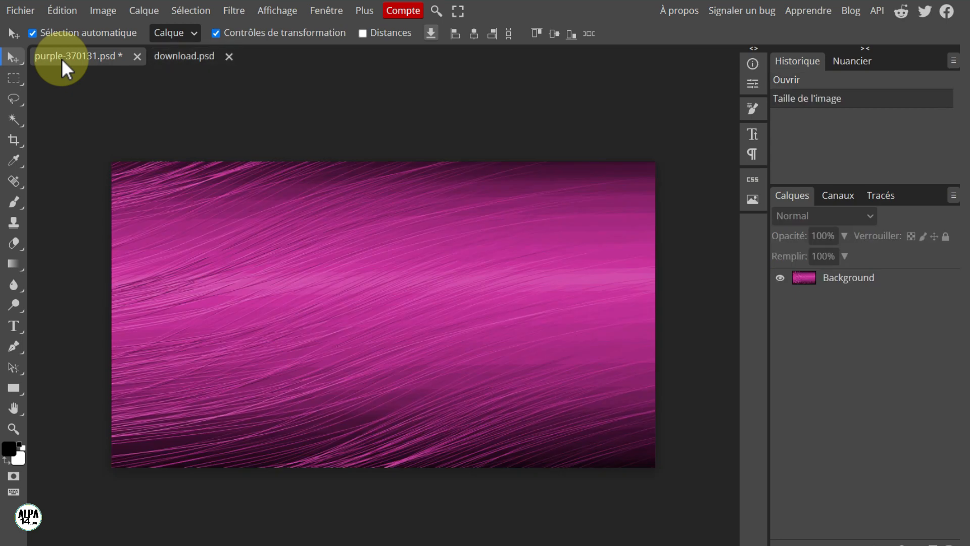
{"action": "left_click", "coordinate": [71, 10]}
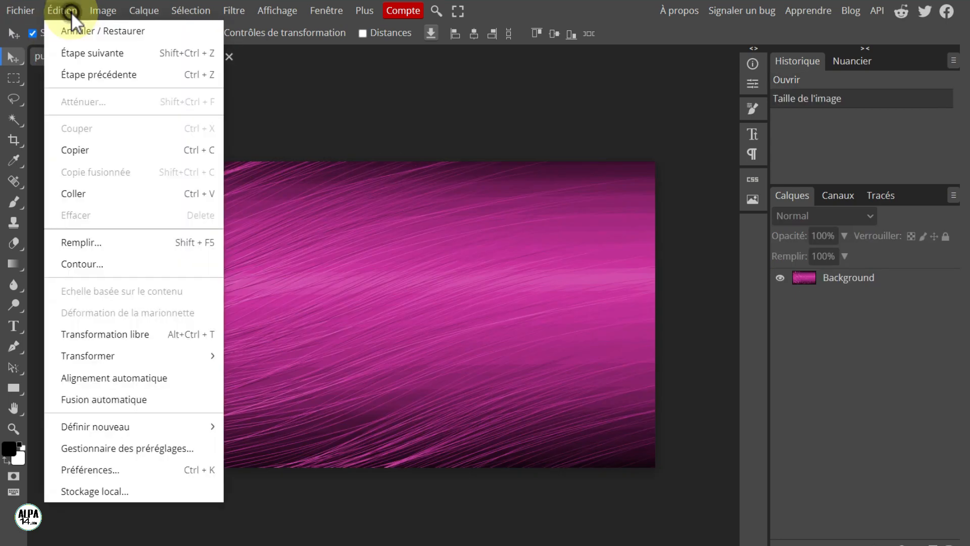
{"action": "left_click", "coordinate": [89, 193]}
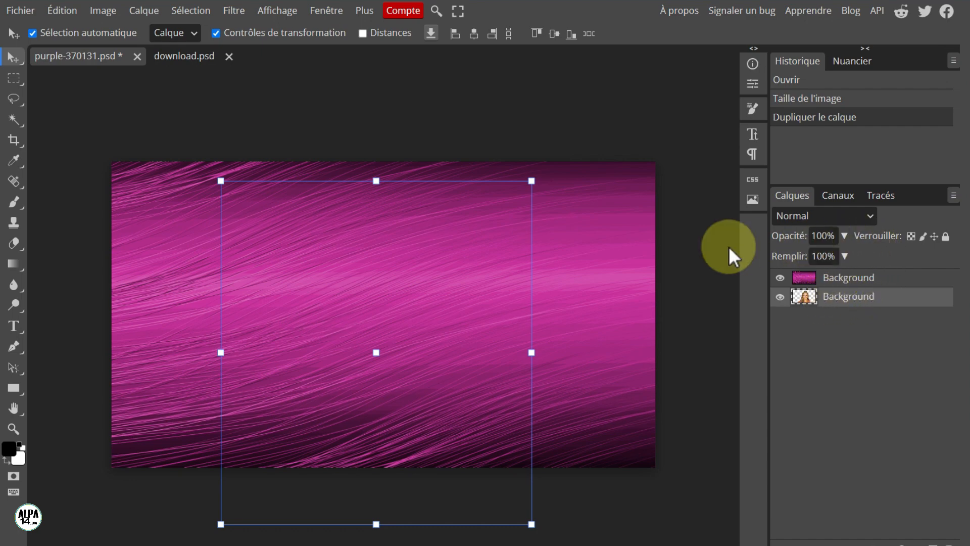
- Bring the portrait layer to the front of the layer stack and move it to the left side of the purple image
{"action": "left_click", "coordinate": [137, 10]}
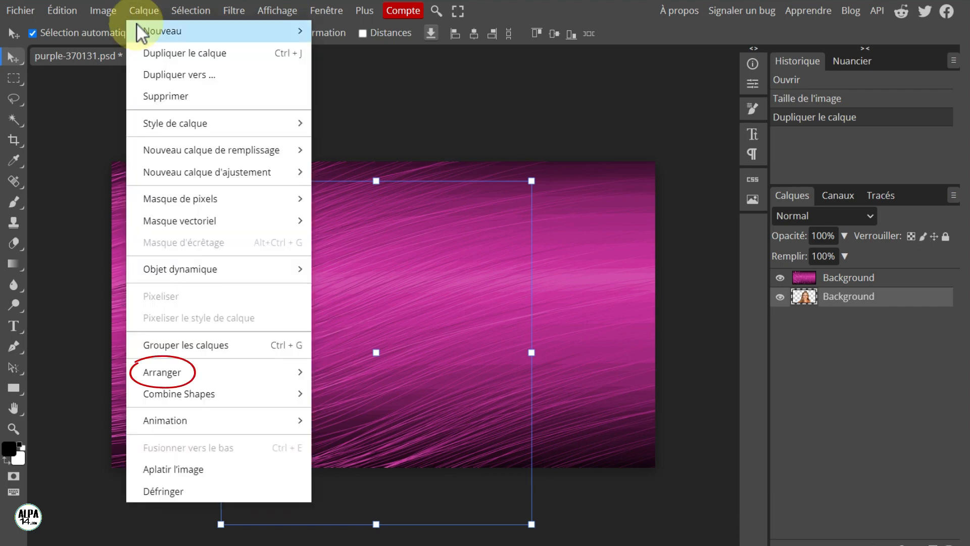
{"action": "mouse_move", "coordinate": [138, 28]}
{"action": "mouse_move", "coordinate": [180, 380]}
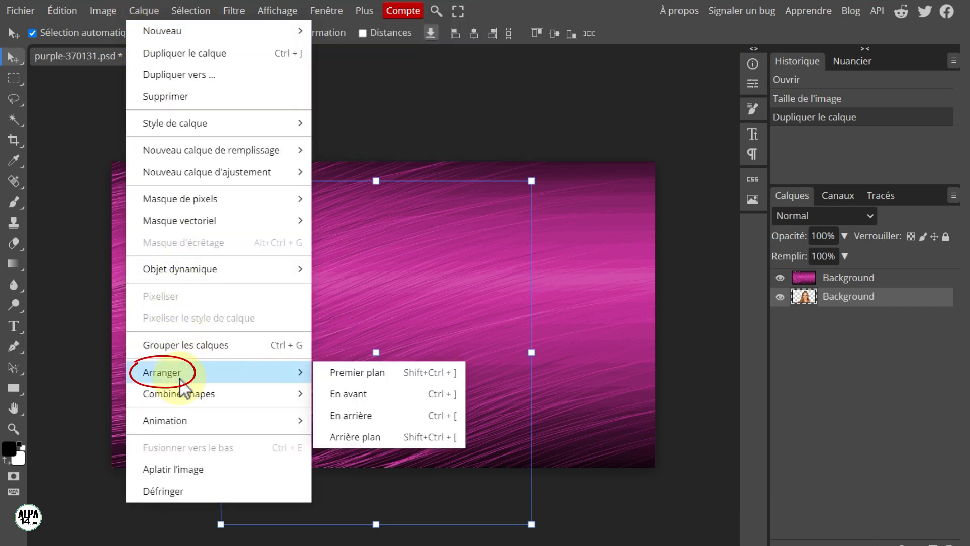
{"action": "left_click", "coordinate": [349, 372]}
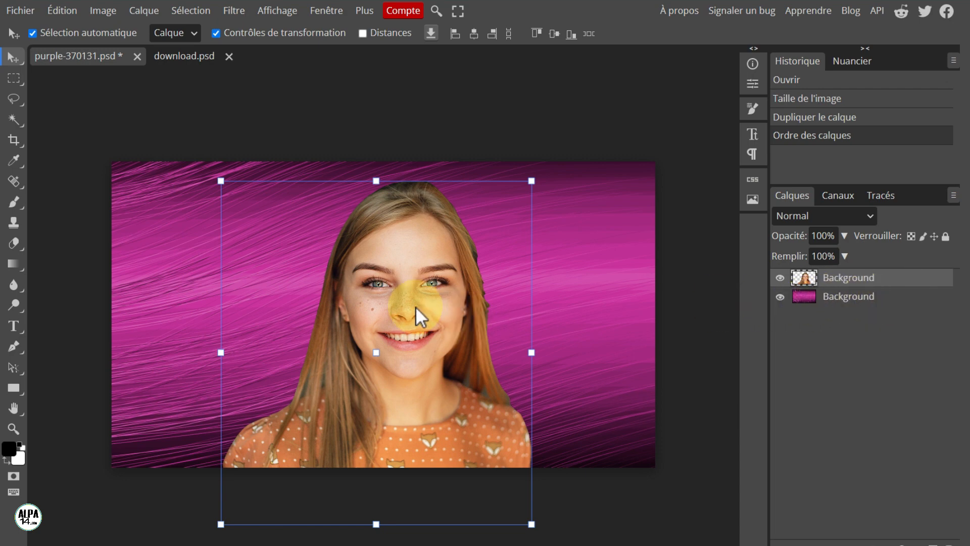
{"action": "left_click_drag", "start_coordinate": [402, 295], "coordinate": [287, 286]}
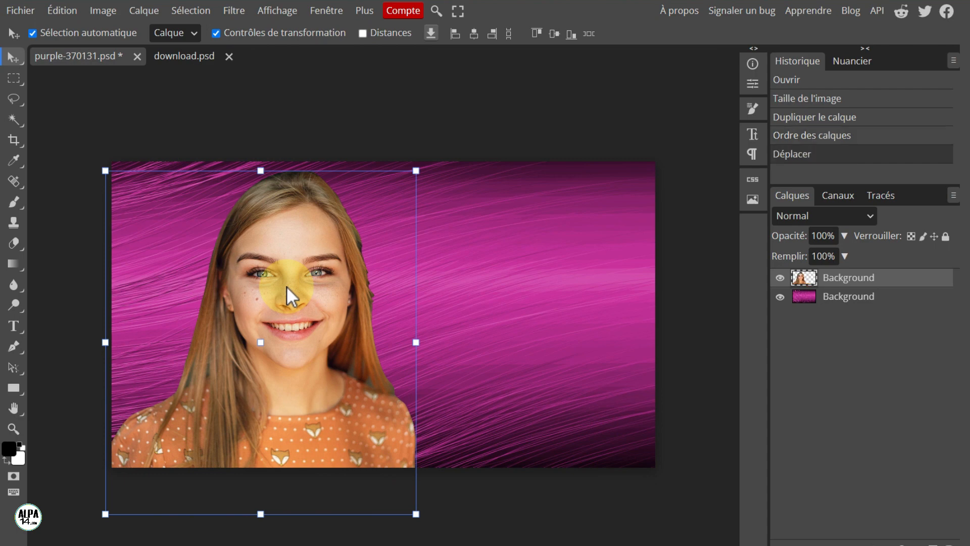
{"action": "left_click", "coordinate": [533, 292]}
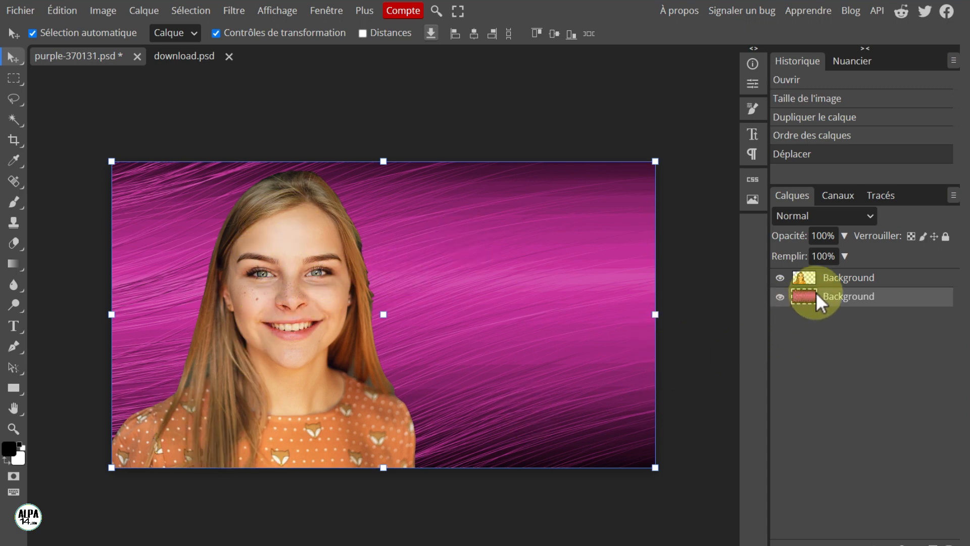
{"action": "left_click", "coordinate": [835, 278]}
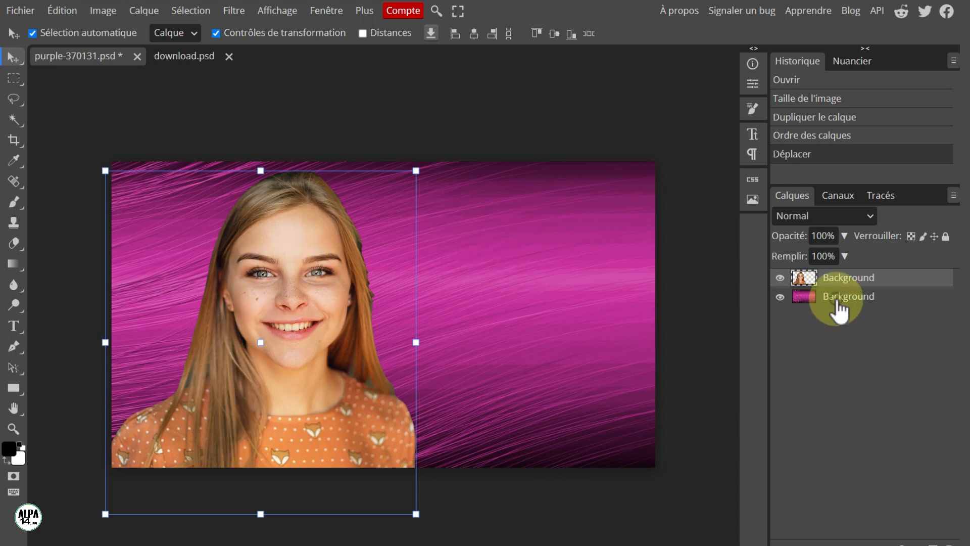
{"action": "left_click", "coordinate": [839, 301]}
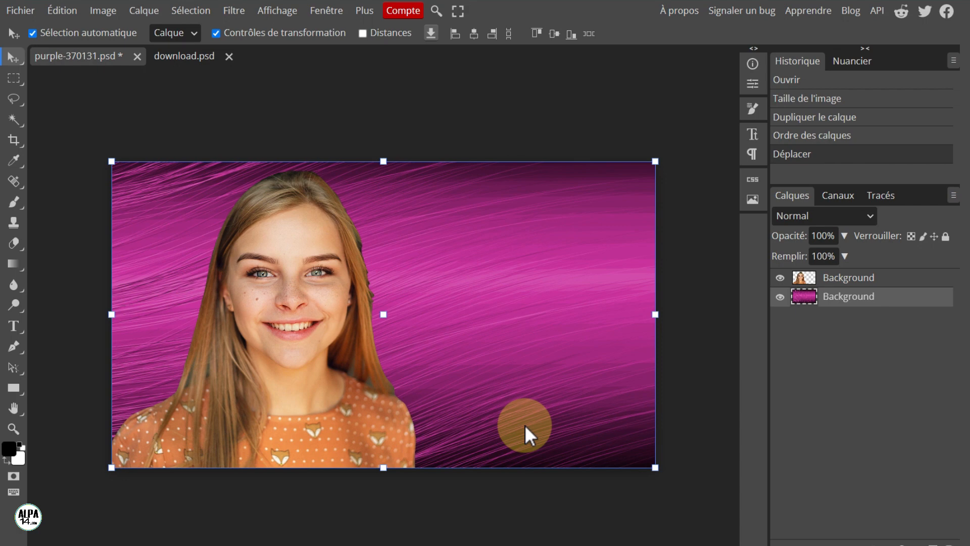
- Add a drop shadow (Ombre portée) with a size of 36 px to the portrait layer
{"action": "left_click", "coordinate": [833, 281]}
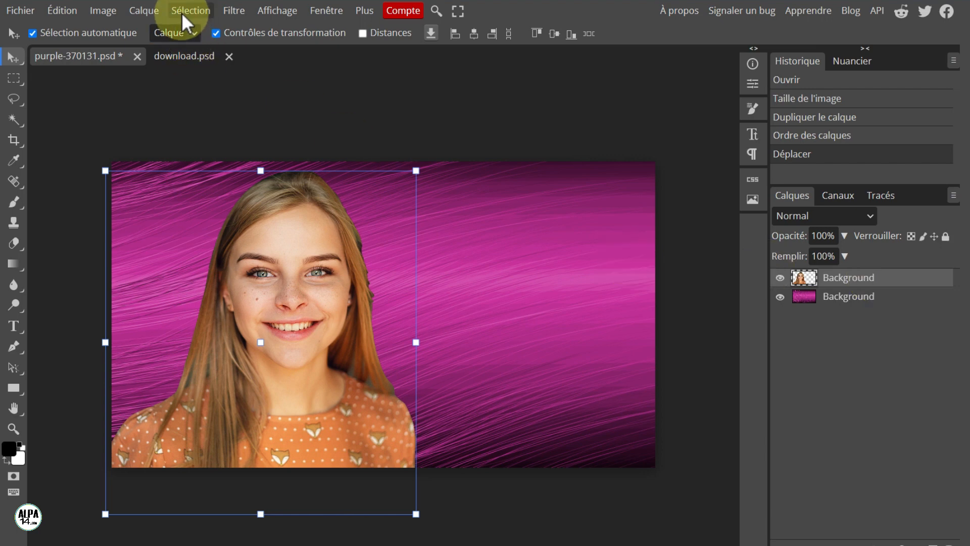
{"action": "left_click", "coordinate": [143, 12]}
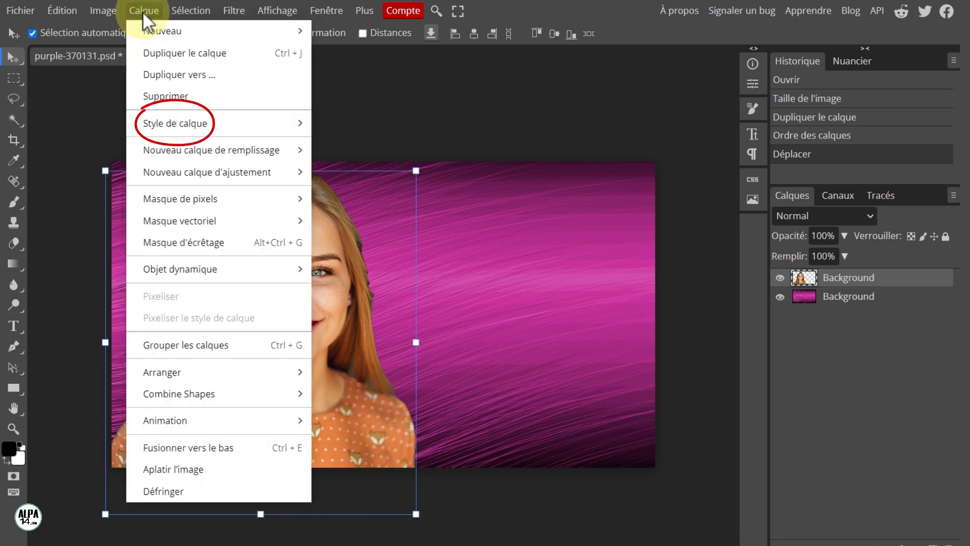
{"action": "mouse_move", "coordinate": [175, 130]}
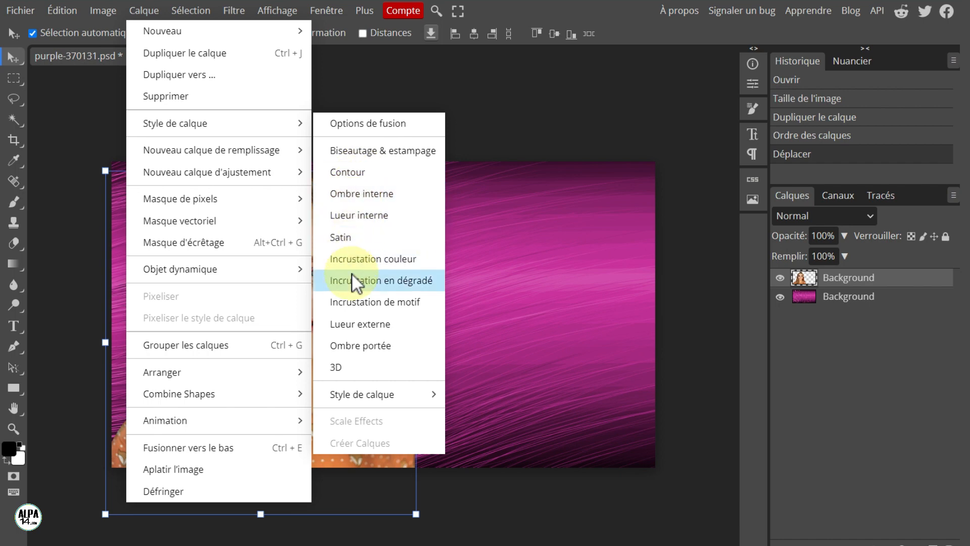
{"action": "left_click", "coordinate": [362, 347]}
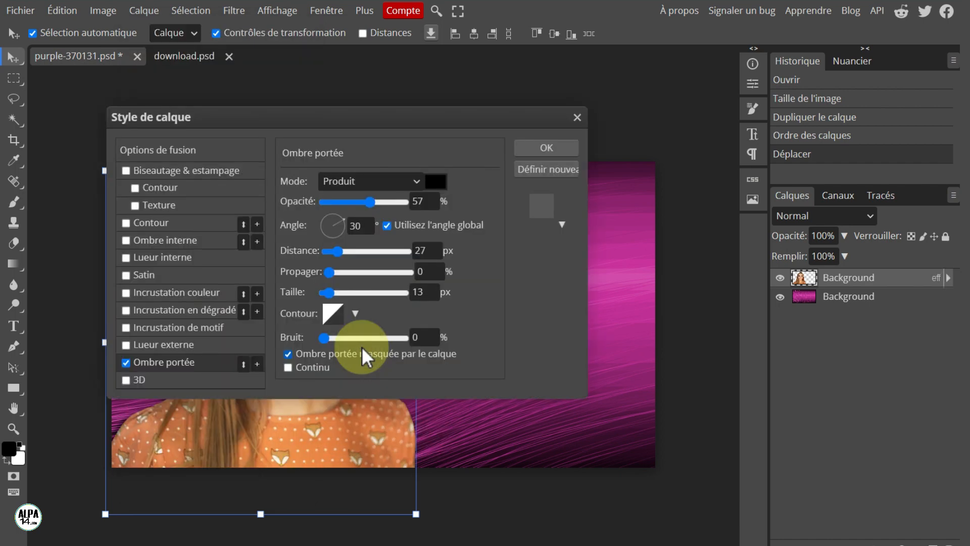
{"action": "left_click_drag", "start_coordinate": [263, 115], "coordinate": [669, 111]}
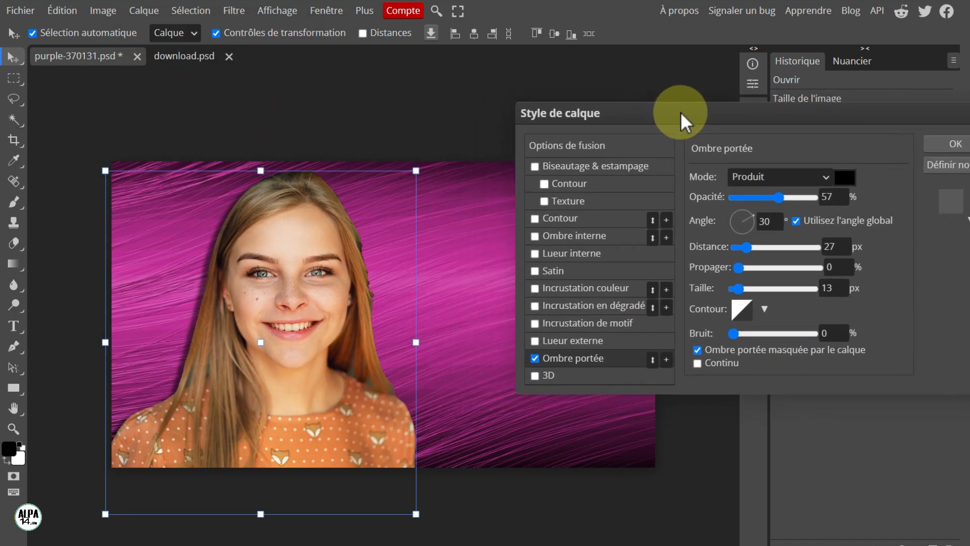
{"action": "mouse_move", "coordinate": [738, 289]}
{"action": "left_mouse_down"}
{"action": "mouse_move", "coordinate": [758, 293]}
{"action": "mouse_move", "coordinate": [738, 298]}
{"action": "mouse_move", "coordinate": [748, 294]}
{"action": "left_mouse_up"}
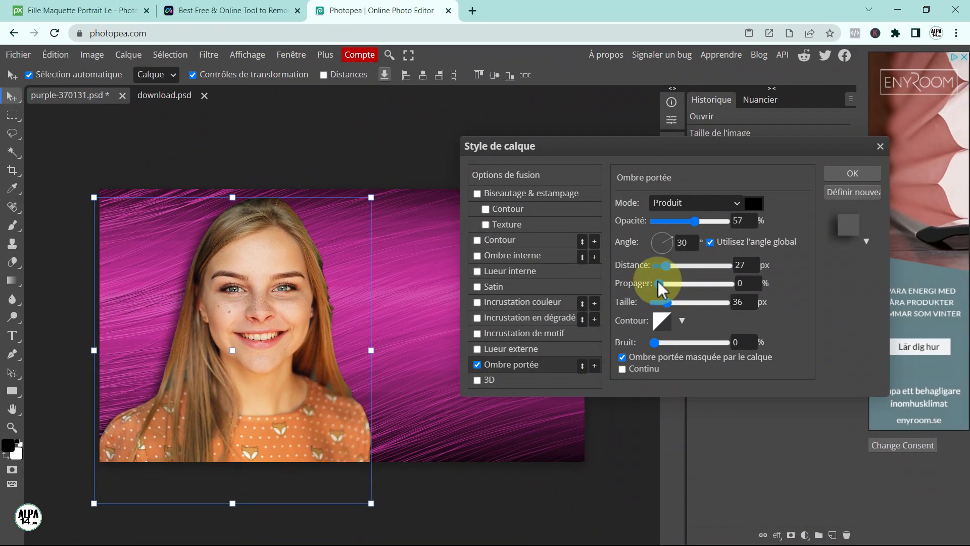
{"action": "left_click", "coordinate": [853, 174]}
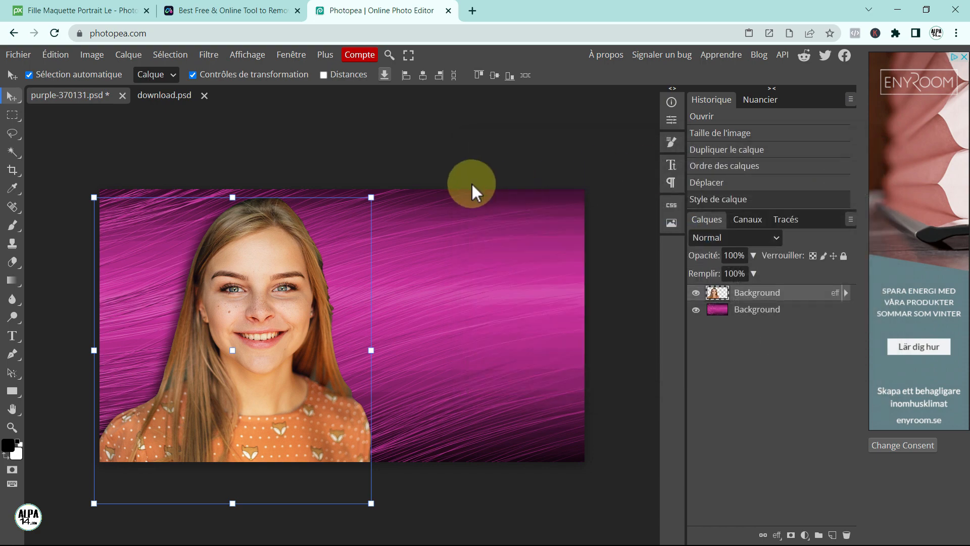
- Add a white (ffffff) stroke (Contour) 16 px thick to the portrait layer
{"action": "left_click", "coordinate": [130, 56]}
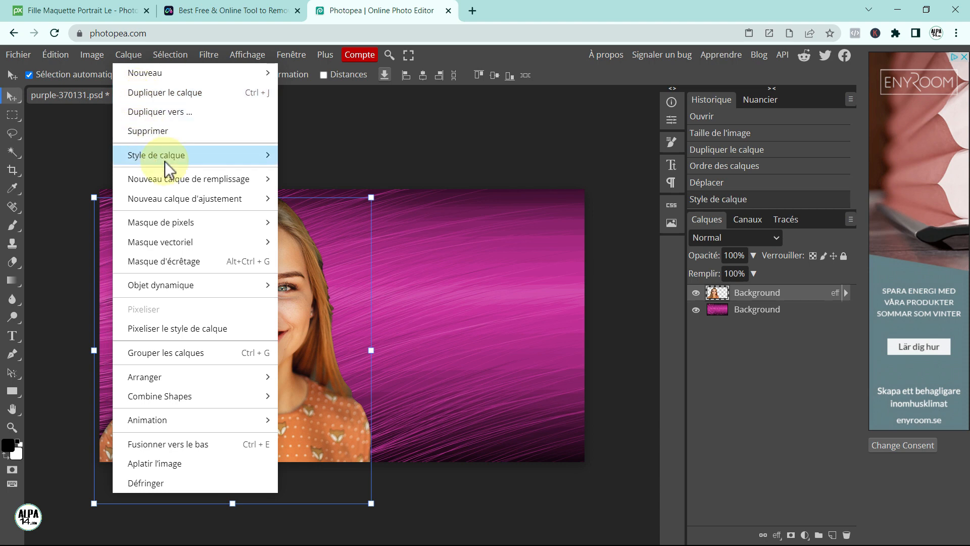
{"action": "mouse_move", "coordinate": [165, 158]}
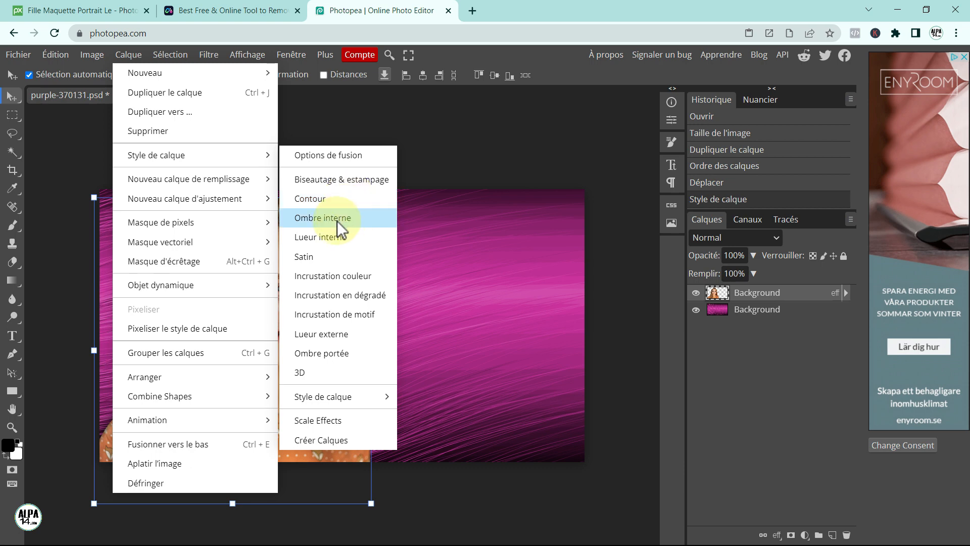
{"action": "left_click", "coordinate": [330, 200]}
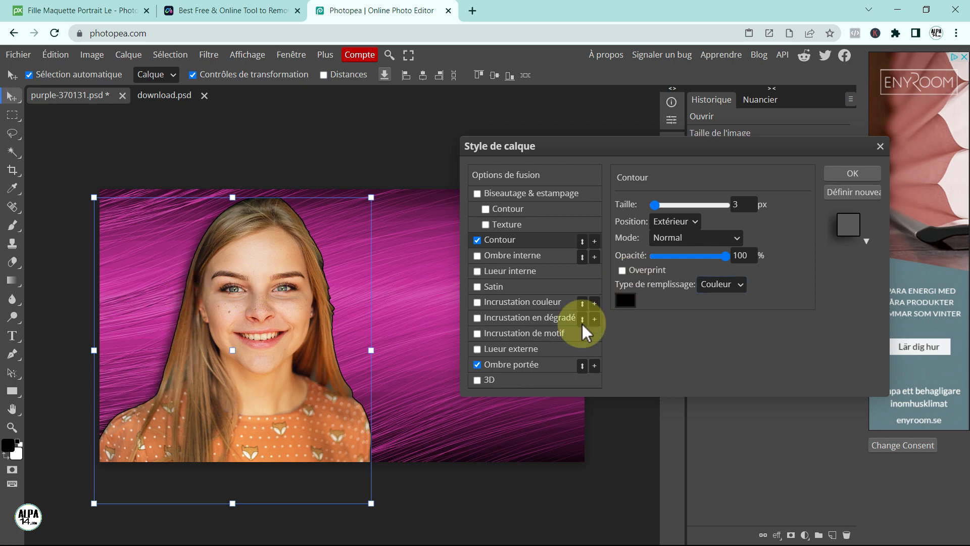
{"action": "left_click", "coordinate": [626, 302]}
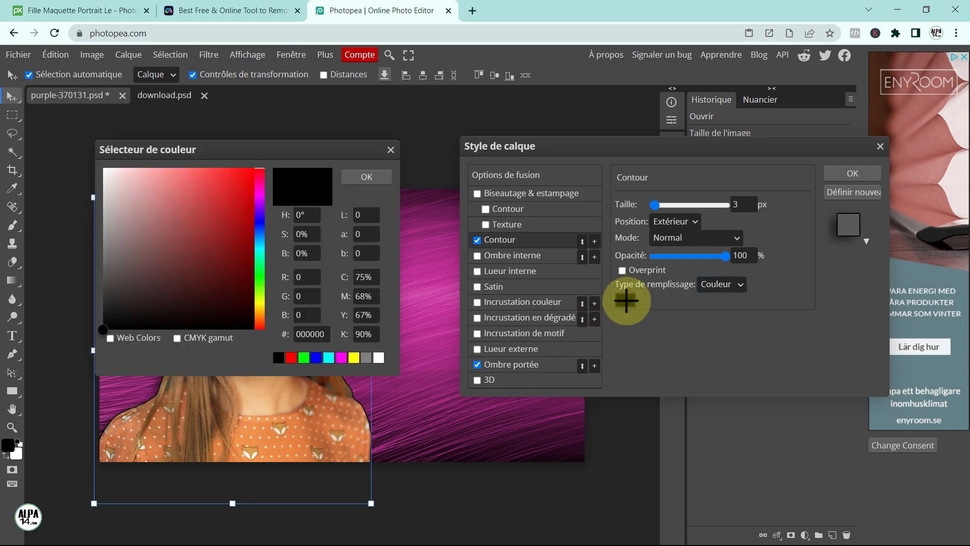
{"action": "left_click", "coordinate": [102, 168]}
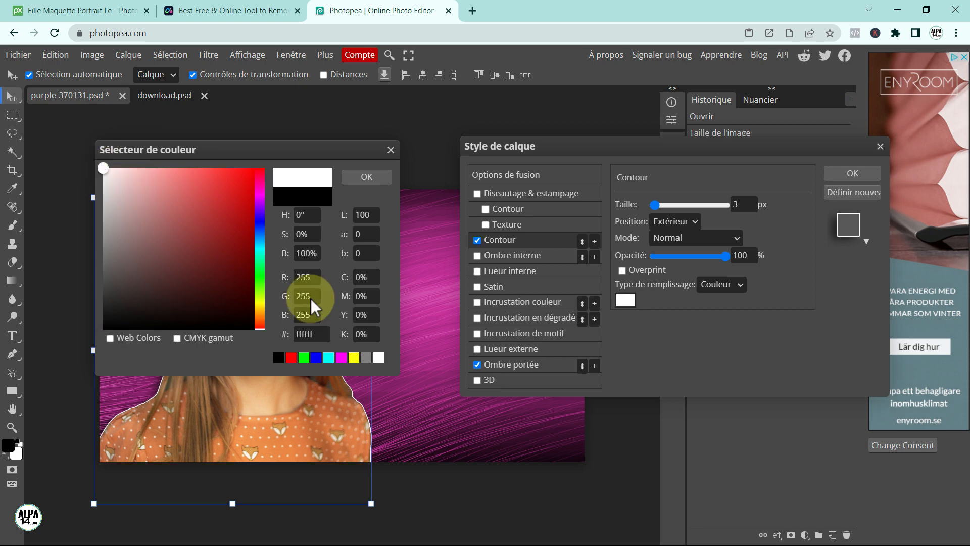
{"action": "left_click", "coordinate": [367, 175]}
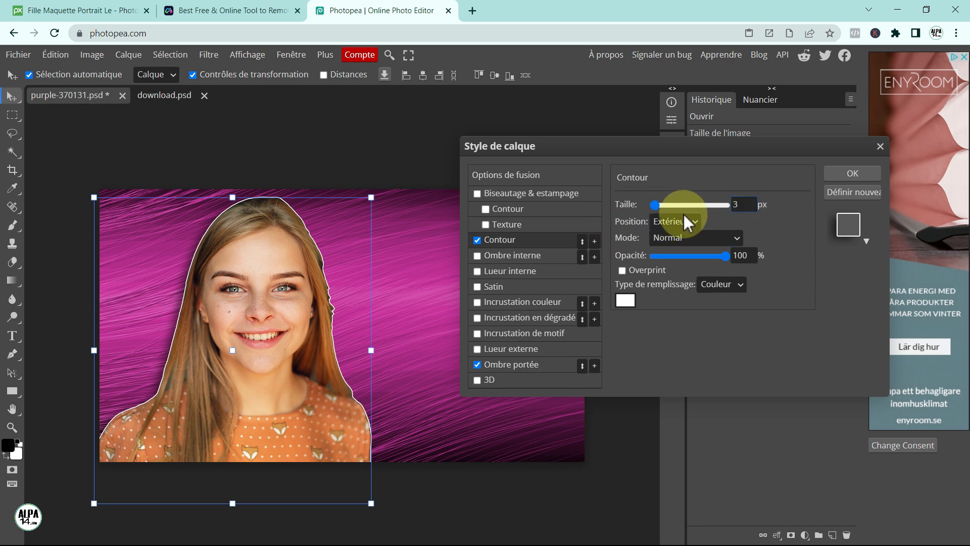
{"action": "left_click_drag", "start_coordinate": [659, 207], "coordinate": [660, 208]}
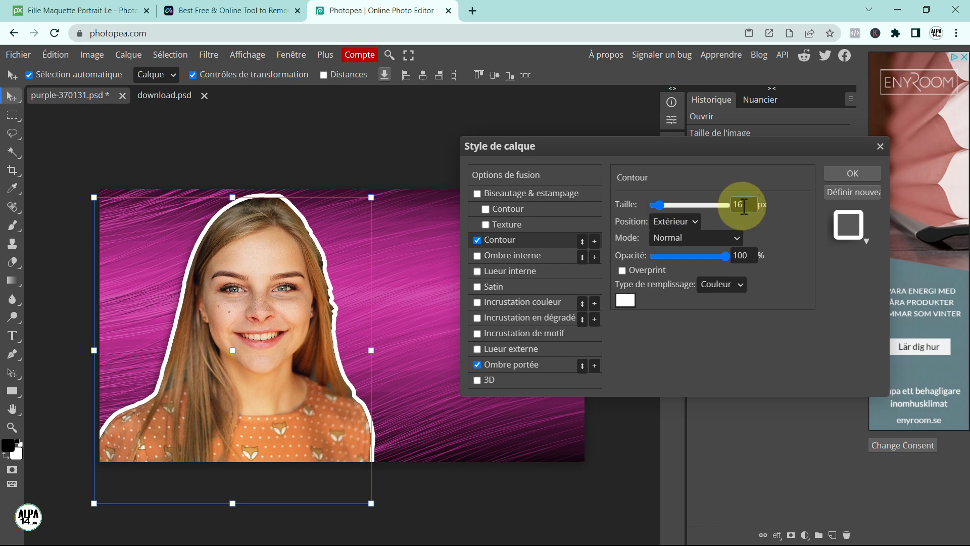
{"action": "left_click", "coordinate": [854, 174]}
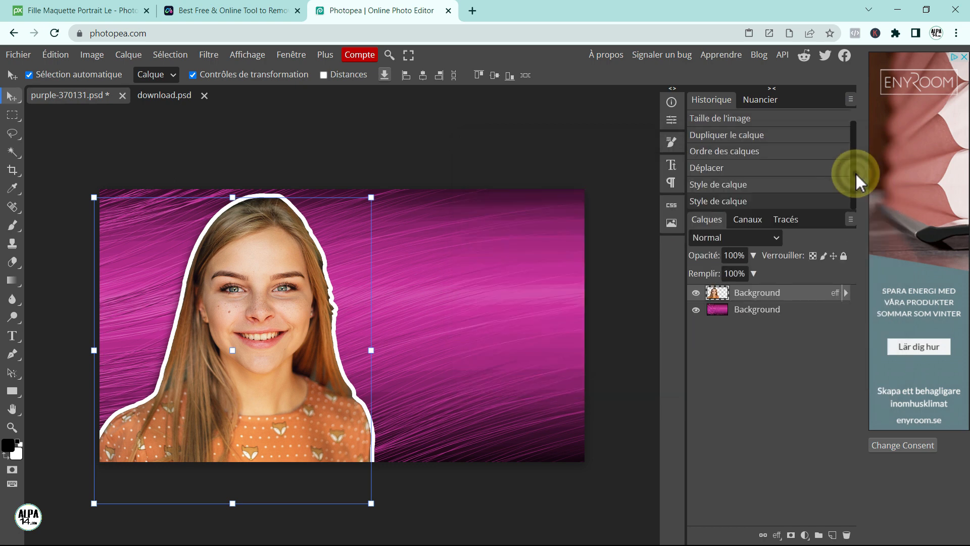
- Try scaling the portrait to about 88% and rotating it by about 8°, and undo the transformation
{"action": "left_click", "coordinate": [538, 265]}
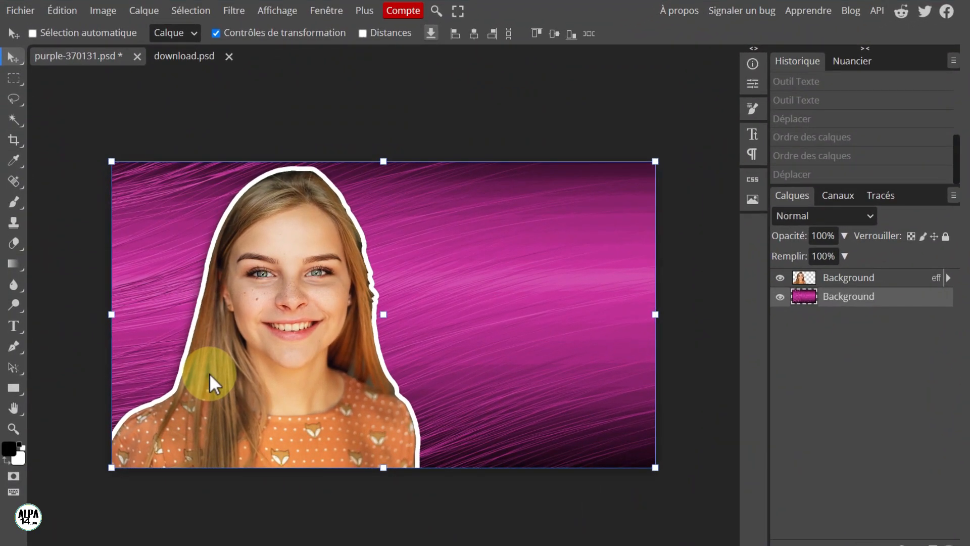
{"action": "left_click", "coordinate": [852, 277]}
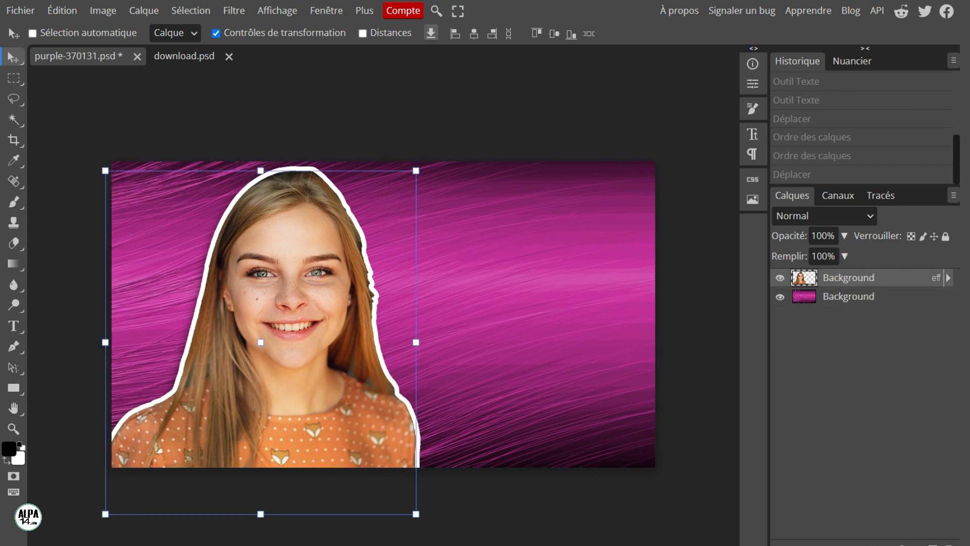
{"action": "left_click_drag", "start_coordinate": [414, 169], "coordinate": [391, 195]}
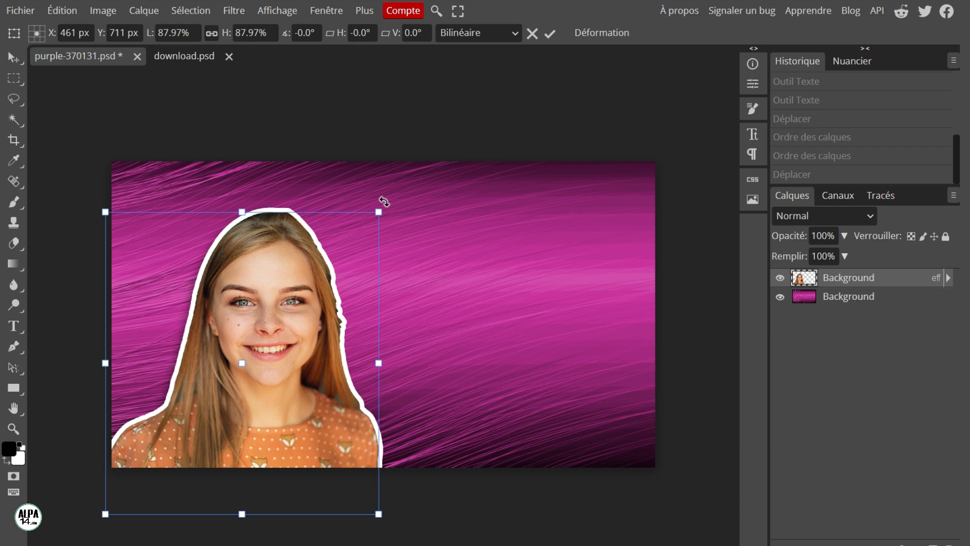
{"action": "left_click_drag", "start_coordinate": [384, 201], "coordinate": [438, 198]}
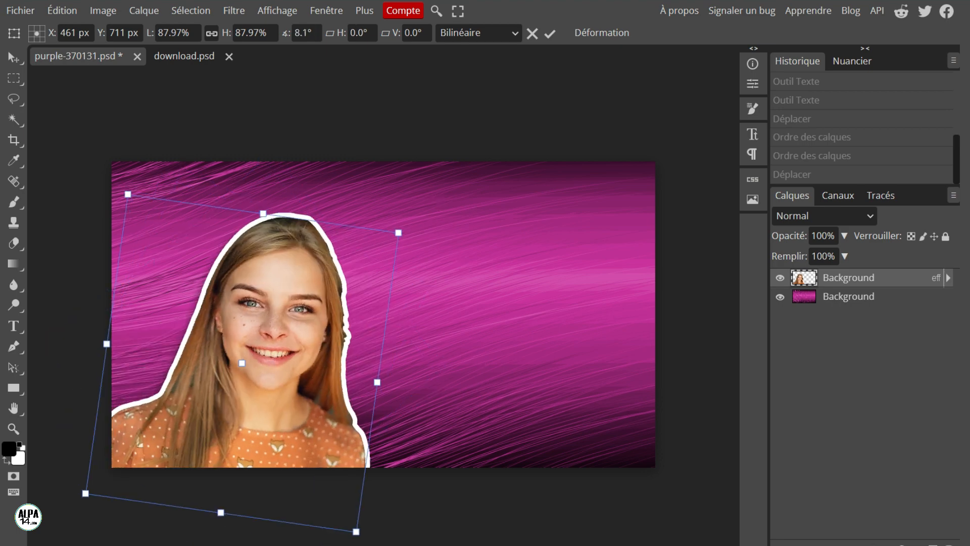
{"action": "left_click", "coordinate": [65, 12]}
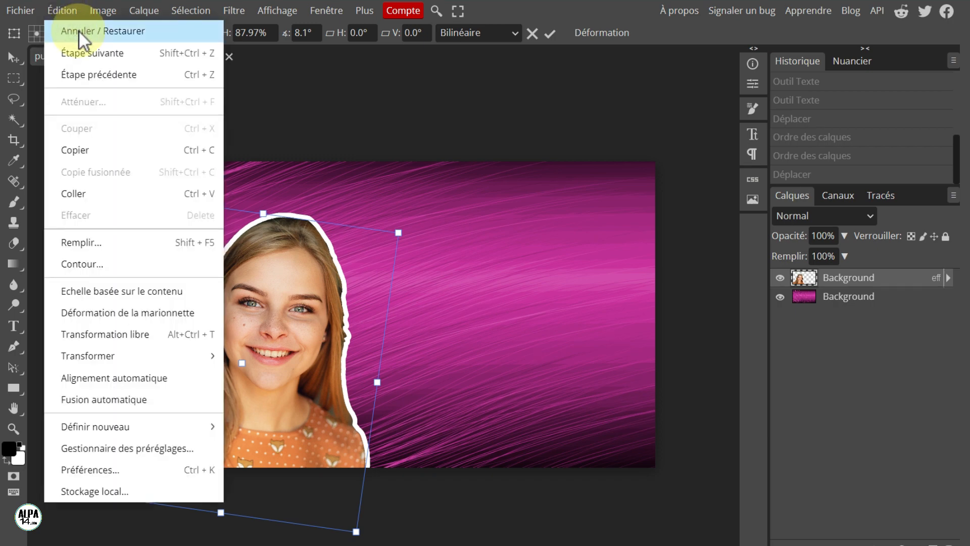
{"action": "left_click", "coordinate": [78, 29]}
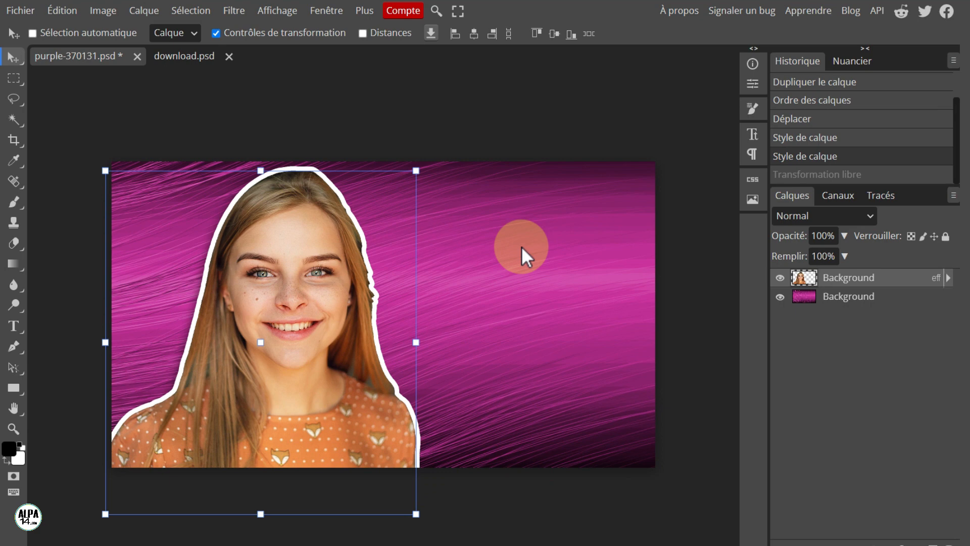
- Shift the outlined portrait slightly further left on the purple background
{"action": "left_click_drag", "start_coordinate": [274, 277], "coordinate": [256, 274]}
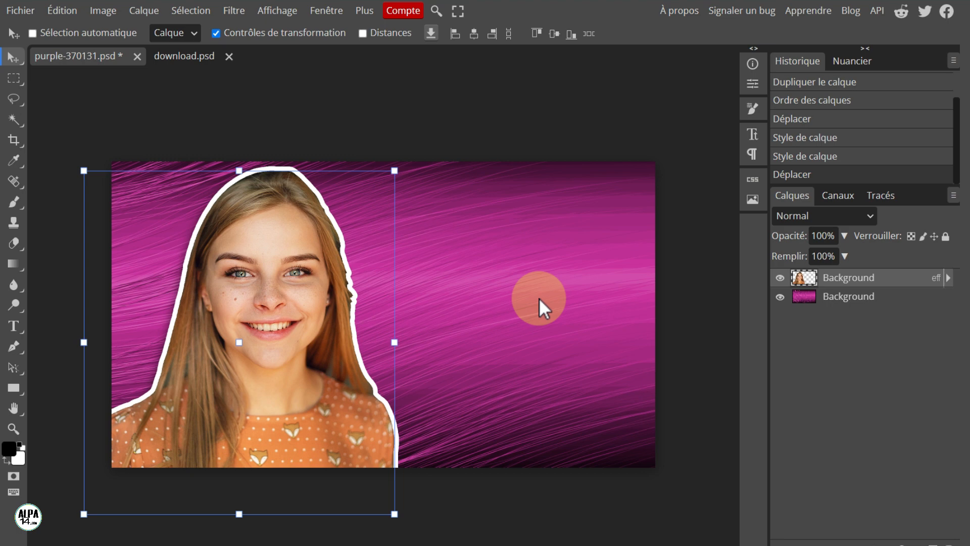
- Add the text WORDPRESS beside the portrait and move it up and left so it fits within the upper right of the image
{"action": "left_click", "coordinate": [15, 328]}
{"action": "left_click", "coordinate": [14, 329]}
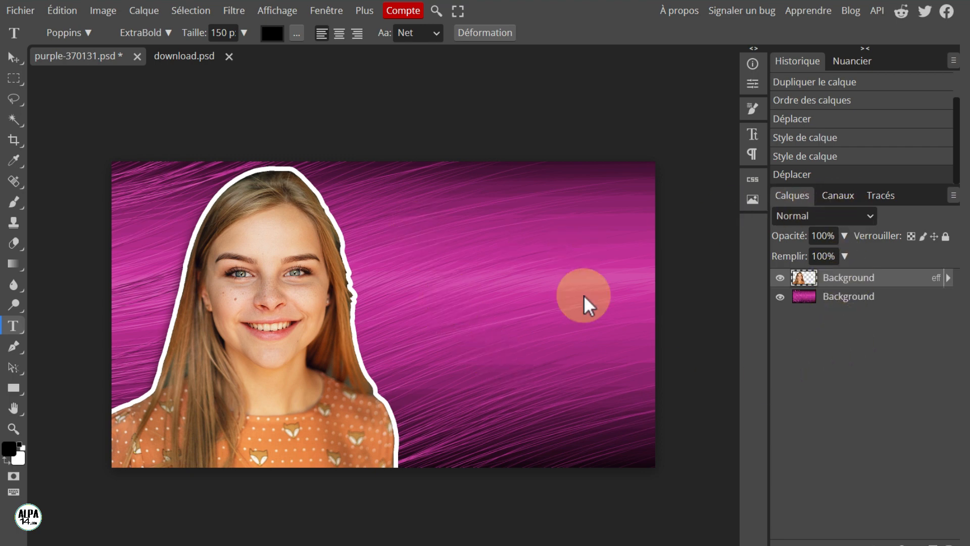
{"action": "left_click", "coordinate": [394, 255]}
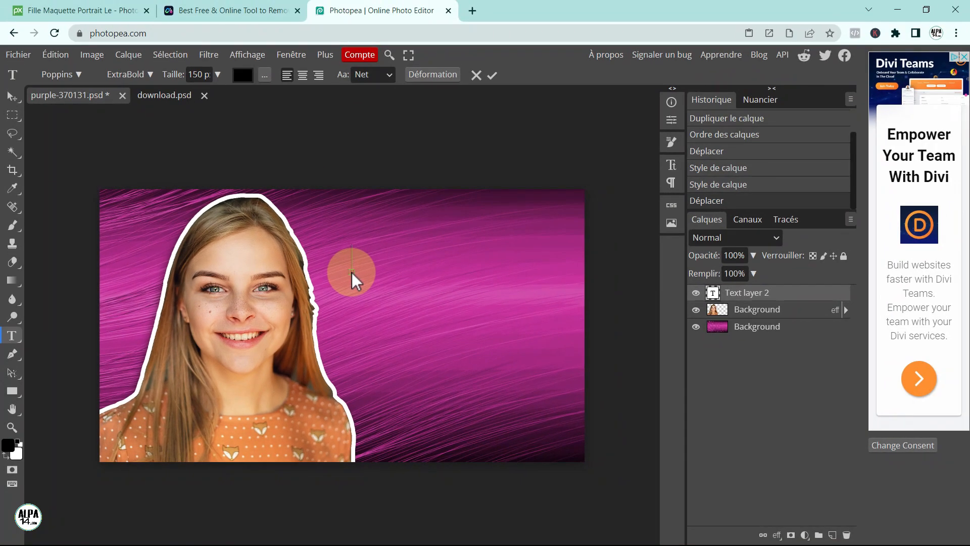
{"action": "type", "text": "WORD"}
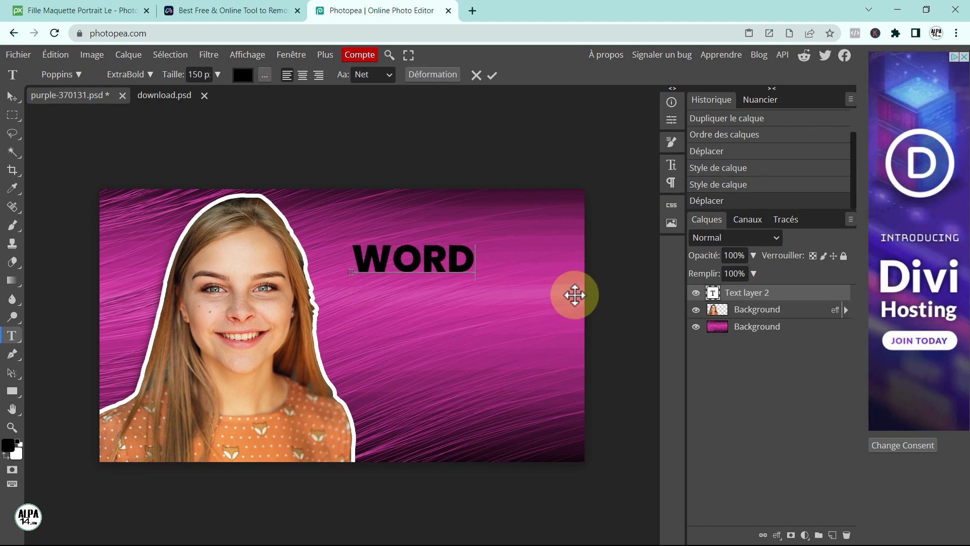
{"action": "type", "text": "PRESS"}
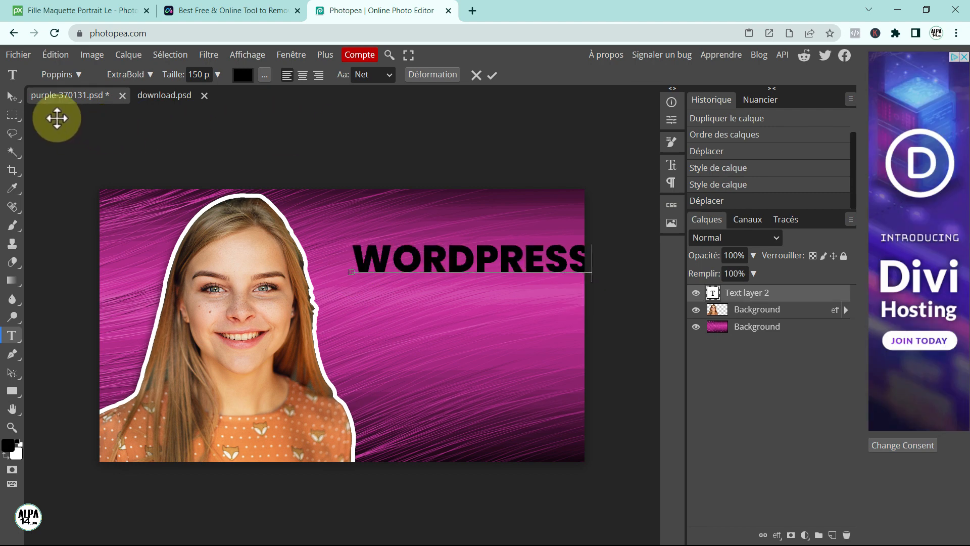
{"action": "left_click", "coordinate": [12, 97]}
{"action": "left_click_drag", "start_coordinate": [489, 260], "coordinate": [466, 242]}
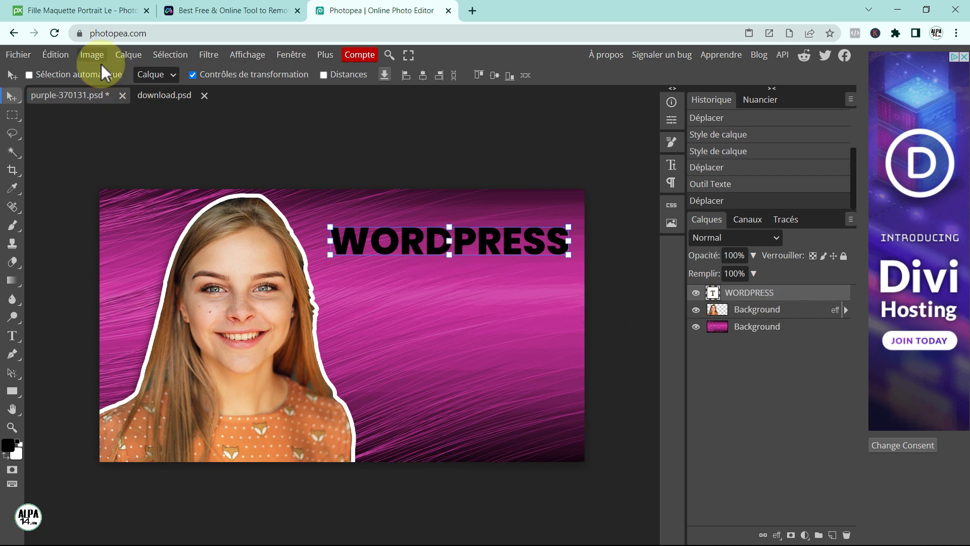
- Move the WORDPRESS layer beneath the portrait layer and back above it, shifting the title slightly left on the canvas
{"action": "left_click", "coordinate": [129, 55]}
{"action": "mouse_move", "coordinate": [168, 377]}
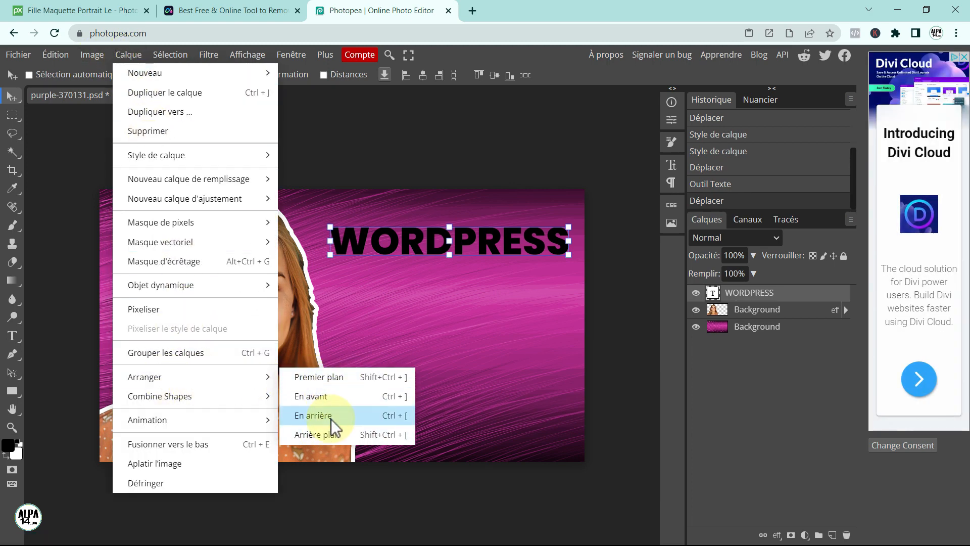
{"action": "left_click", "coordinate": [407, 321]}
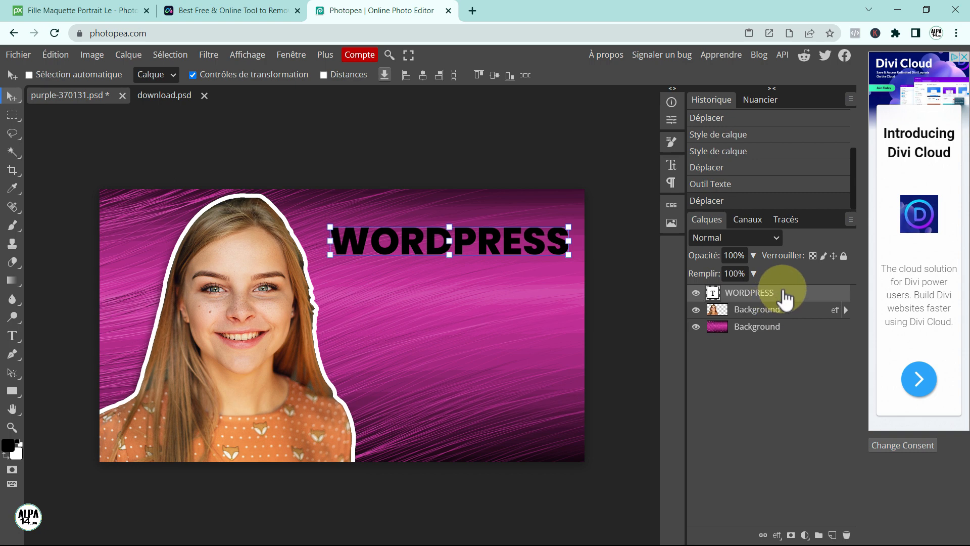
{"action": "left_click_drag", "start_coordinate": [785, 297], "coordinate": [787, 315]}
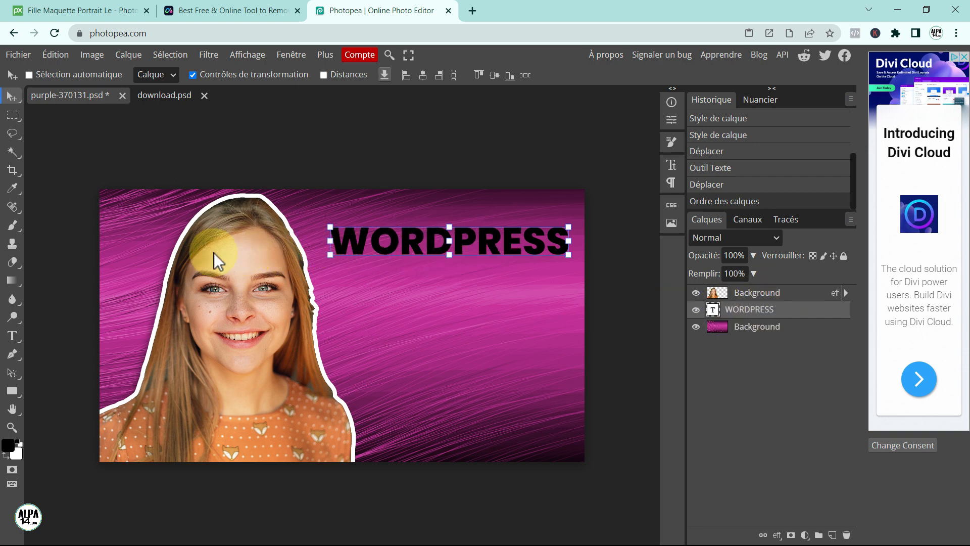
{"action": "mouse_move", "coordinate": [485, 238]}
{"action": "left_mouse_down"}
{"action": "mouse_move", "coordinate": [399, 247]}
{"action": "mouse_move", "coordinate": [477, 238]}
{"action": "left_mouse_up"}
{"action": "left_click_drag", "start_coordinate": [775, 306], "coordinate": [783, 287]}
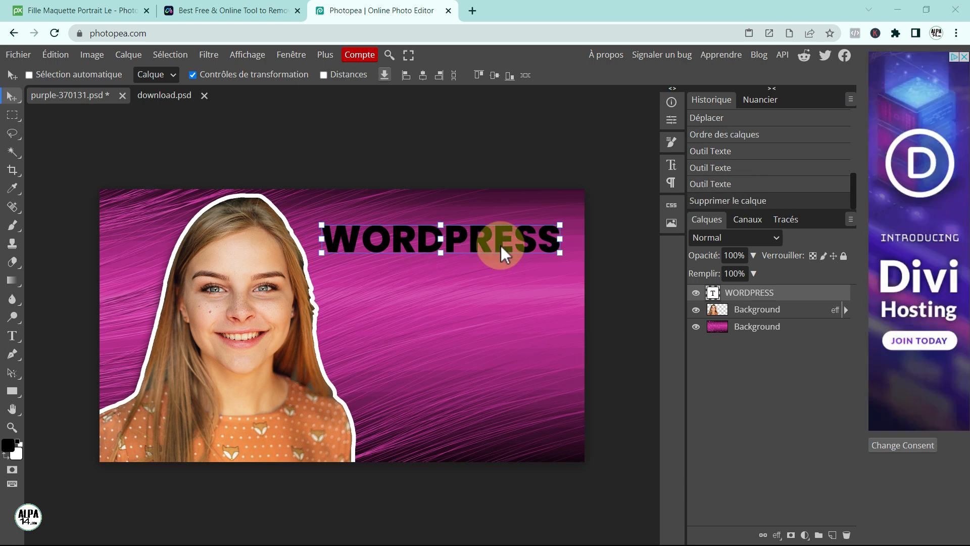
- Change the colour of the WORDPRESS title text to white (ffffff)
{"action": "double_click", "coordinate": [501, 245]}
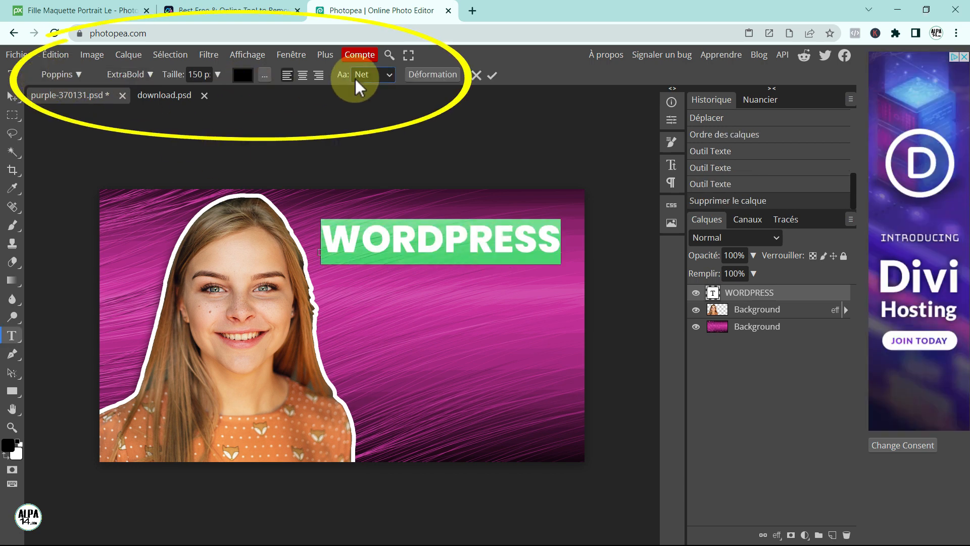
{"action": "left_click", "coordinate": [242, 75]}
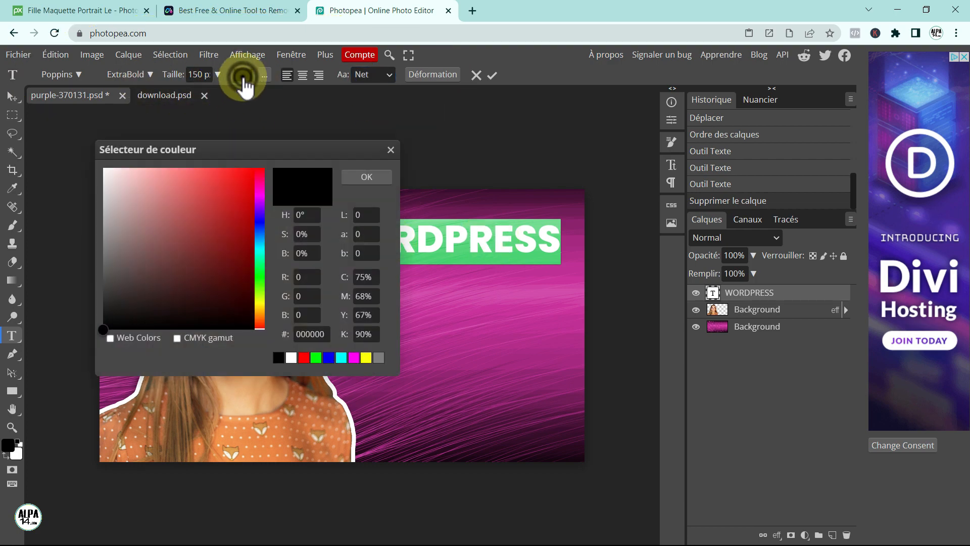
{"action": "left_click", "coordinate": [291, 358]}
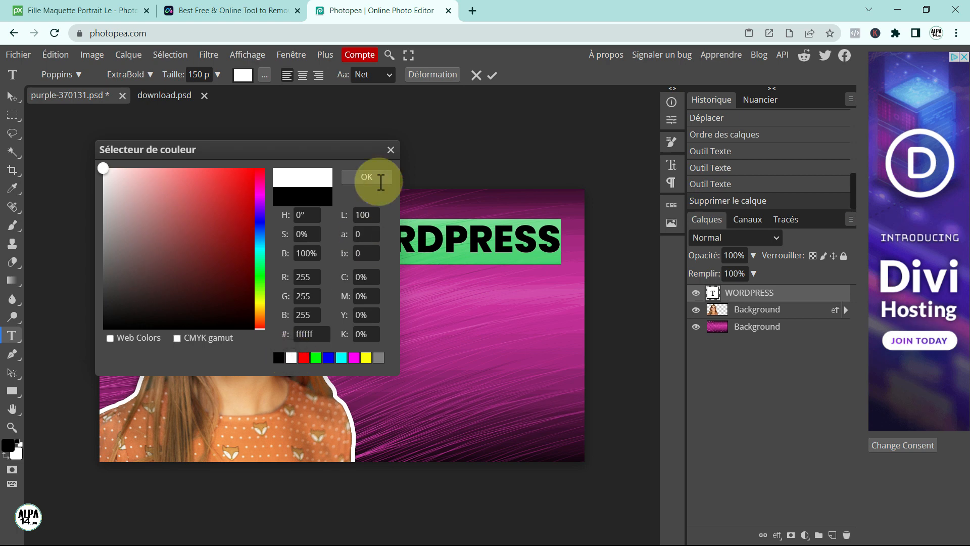
{"action": "left_click", "coordinate": [369, 179]}
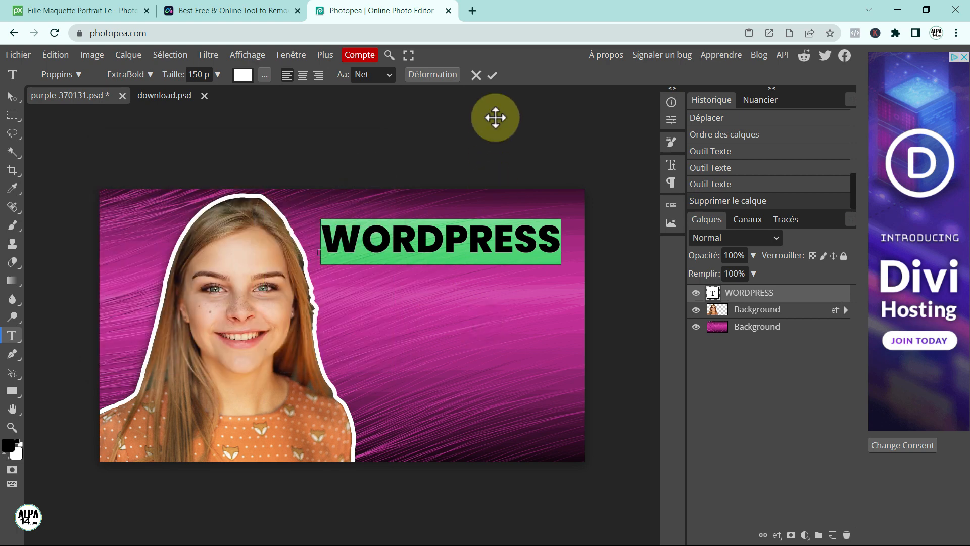
{"action": "left_click", "coordinate": [491, 76]}
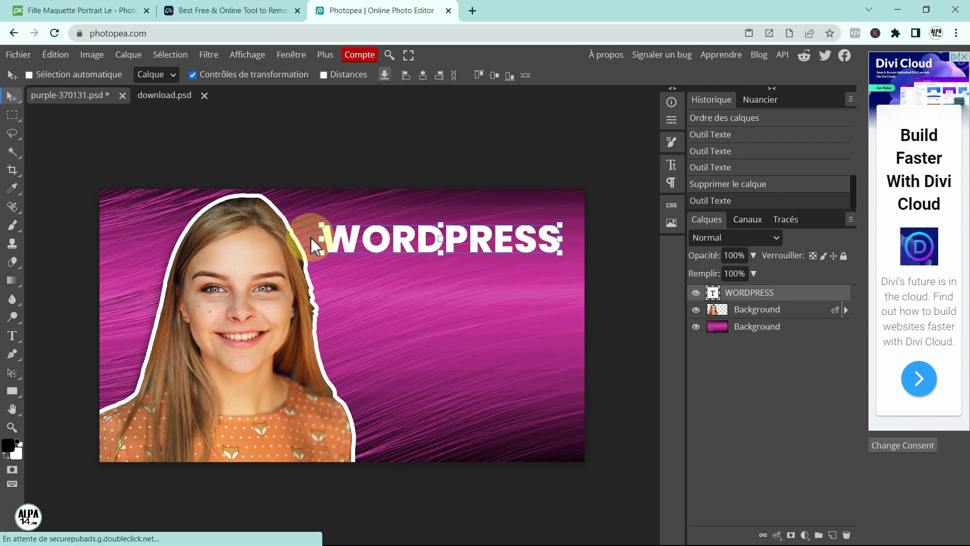
- Add a new text layer reading FACILE below the WORDPRESS title
{"action": "left_click", "coordinate": [14, 332]}
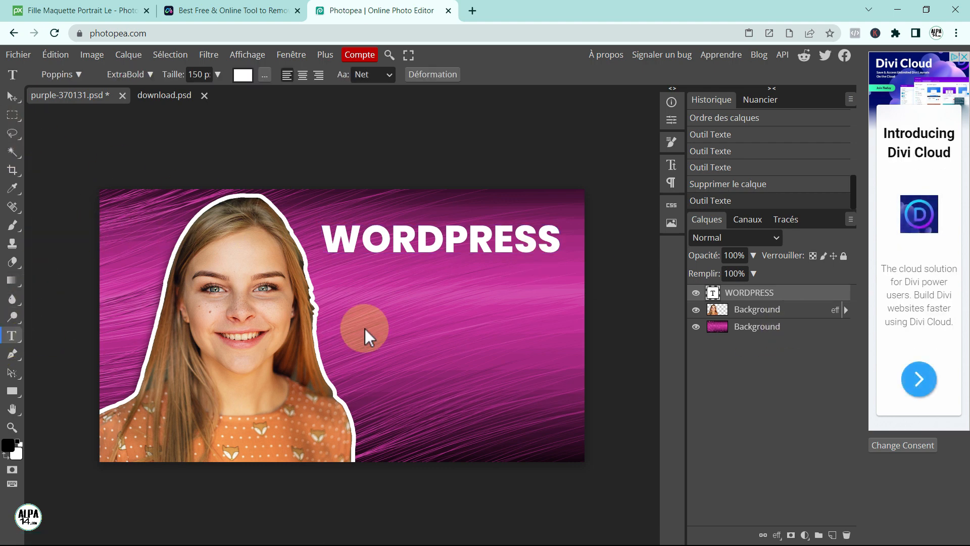
{"action": "left_click", "coordinate": [352, 315]}
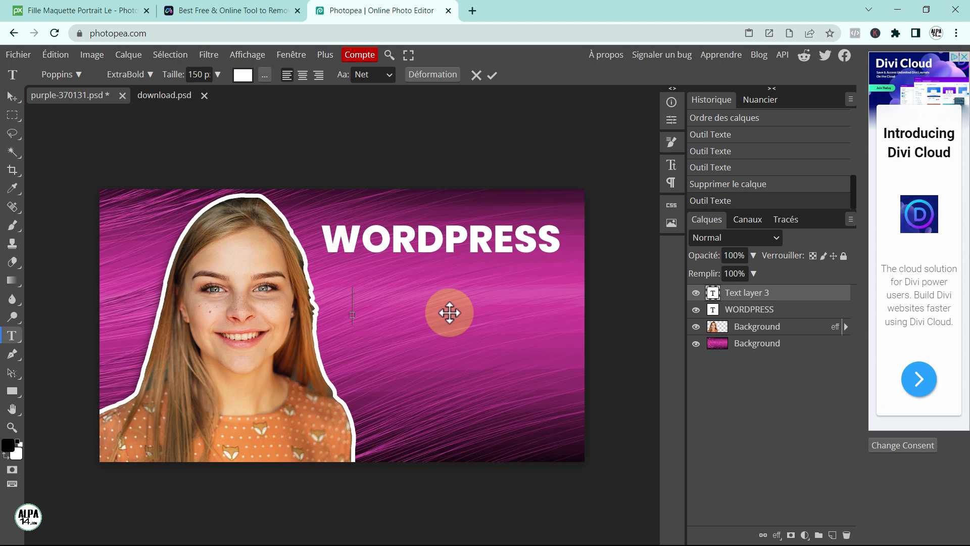
{"action": "type", "text": "FCILE"}
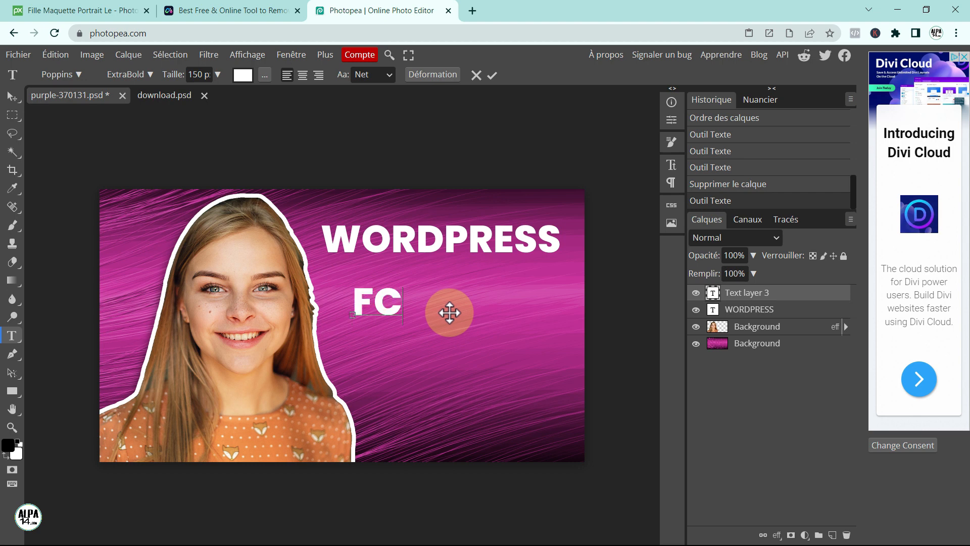
{"action": "key", "text": "BackSpace"}
{"action": "key", "text": "BackSpace"}
{"action": "key", "text": "BackSpace"}
{"action": "key", "text": "BackSpace"}
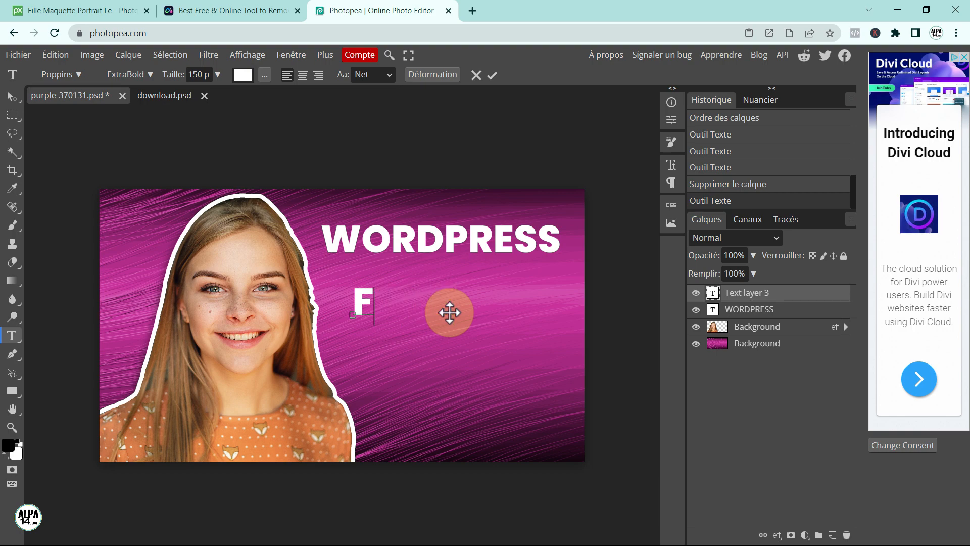
{"action": "type", "text": "ACILE"}
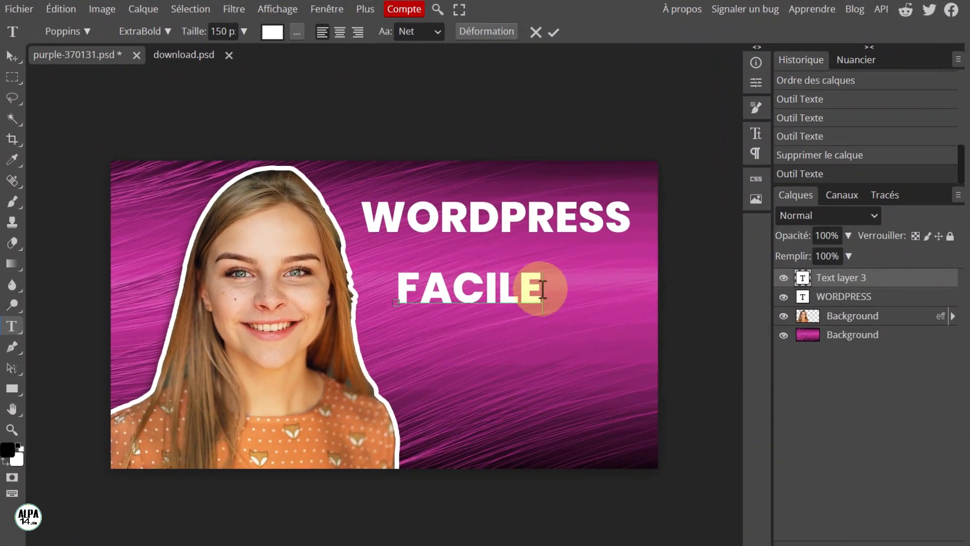
- Try the FACILE text at size 250 and set its final font size to 270
{"action": "left_click_drag", "start_coordinate": [540, 289], "coordinate": [387, 288]}
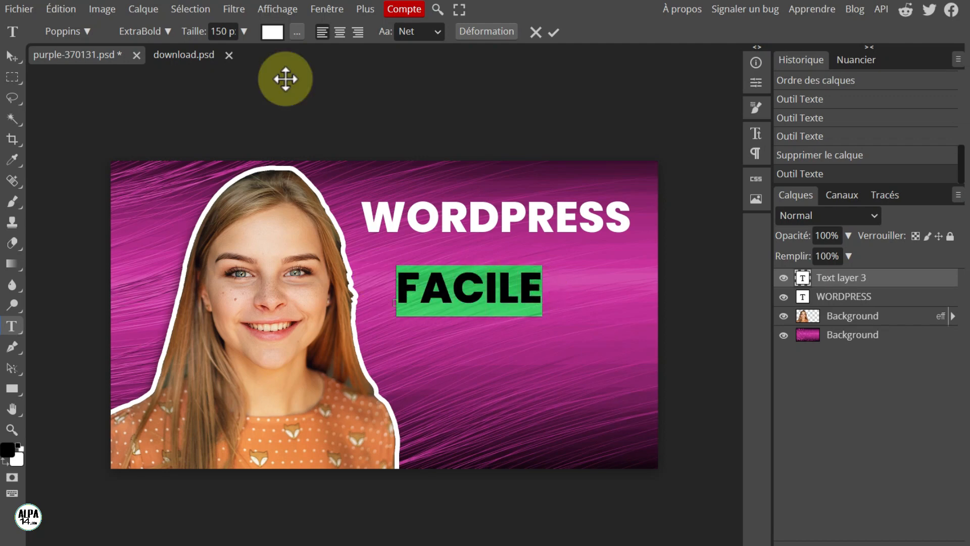
{"action": "left_click", "coordinate": [221, 32]}
{"action": "key", "text": "BackSpace"}
{"action": "type", "text": "2"}
{"action": "key", "text": "Return"}
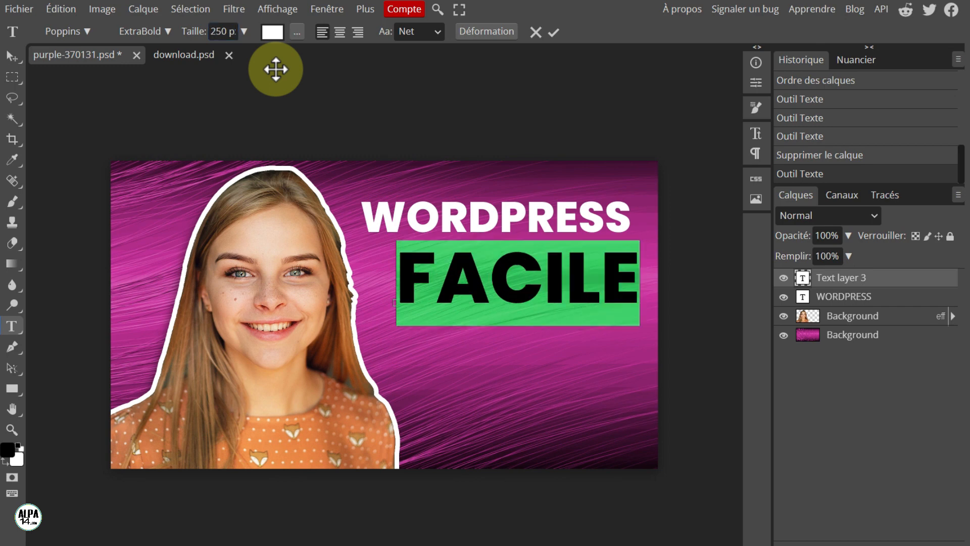
{"action": "left_click", "coordinate": [223, 30]}
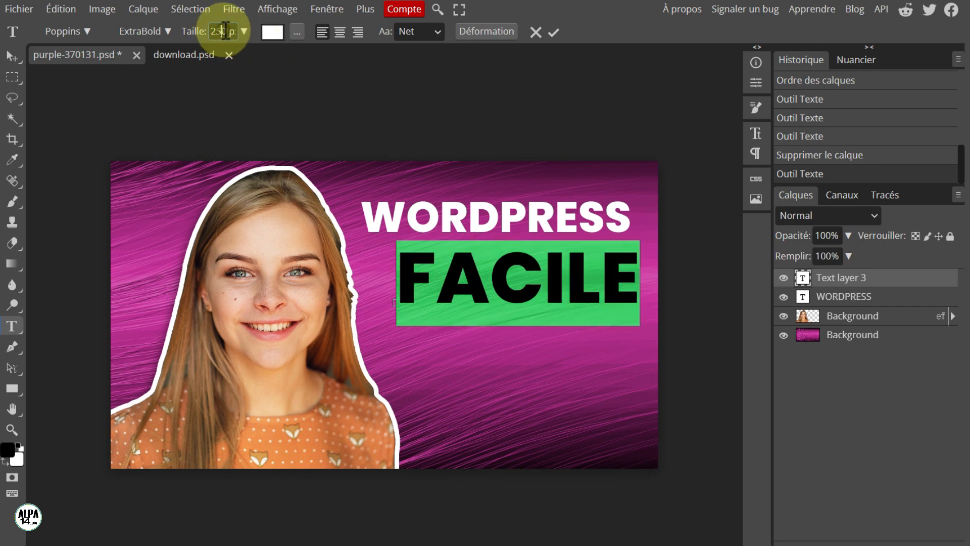
{"action": "key", "text": "BackSpace"}
{"action": "type", "text": "7"}
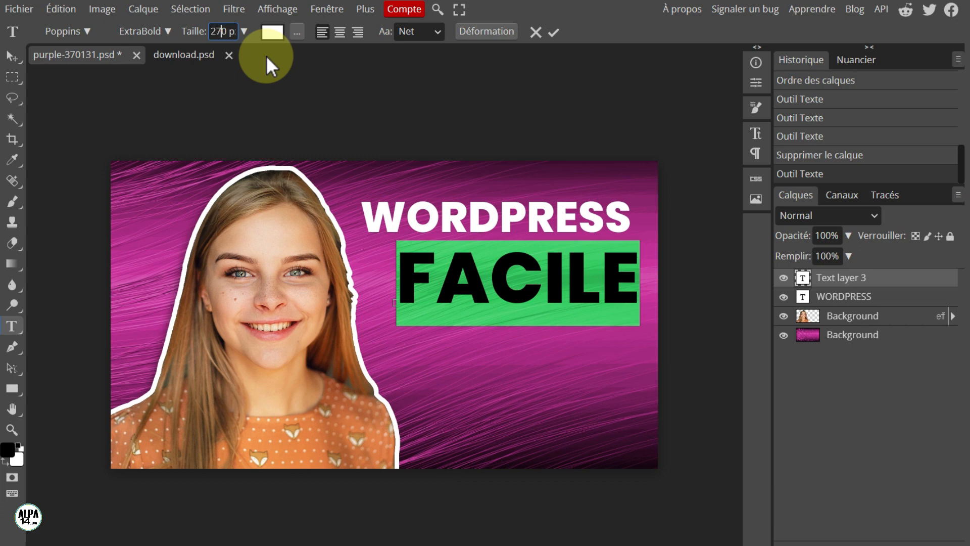
{"action": "key", "text": "Return"}
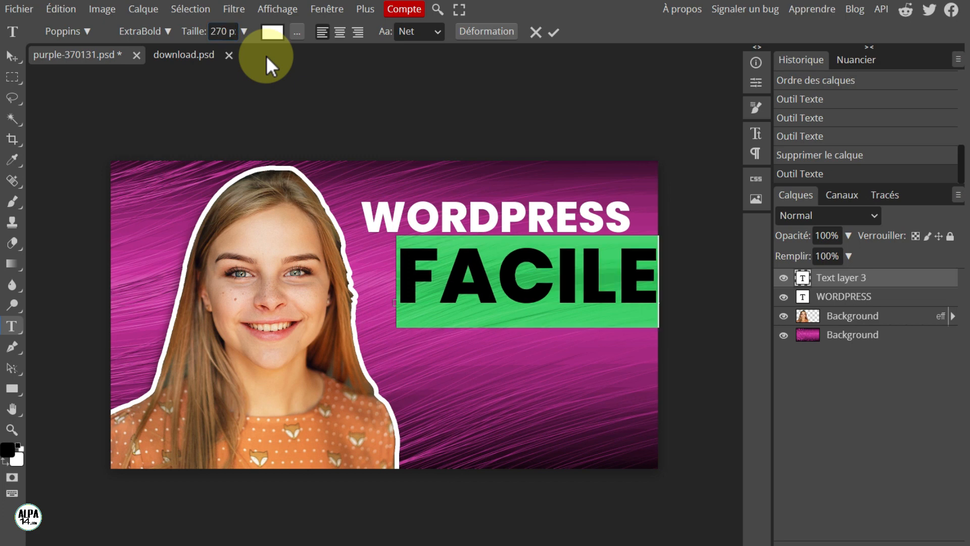
{"action": "left_click", "coordinate": [553, 33]}
- Position FACILE inside the image directly beneath WORDPRESS, nudging both titles into alignment
{"action": "left_click", "coordinate": [8, 56]}
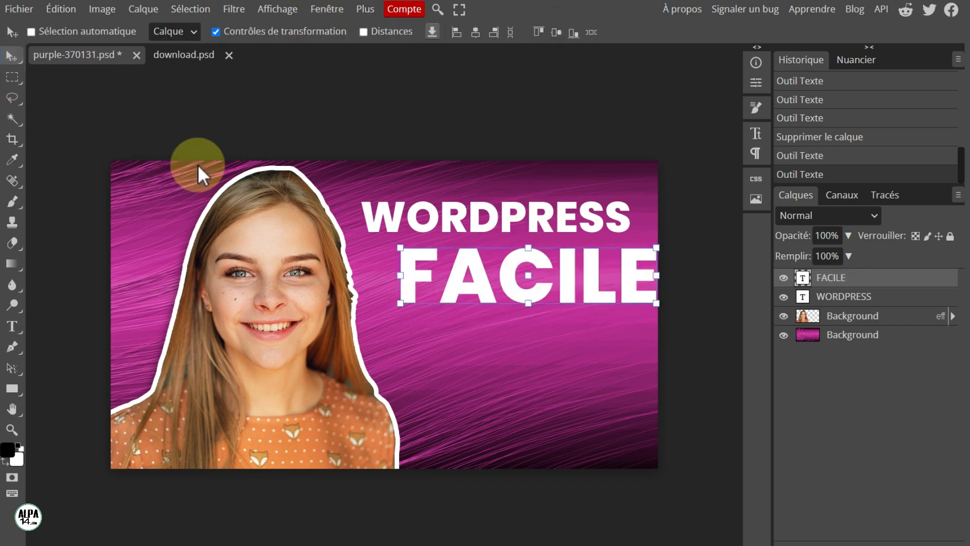
{"action": "left_click_drag", "start_coordinate": [537, 258], "coordinate": [507, 268]}
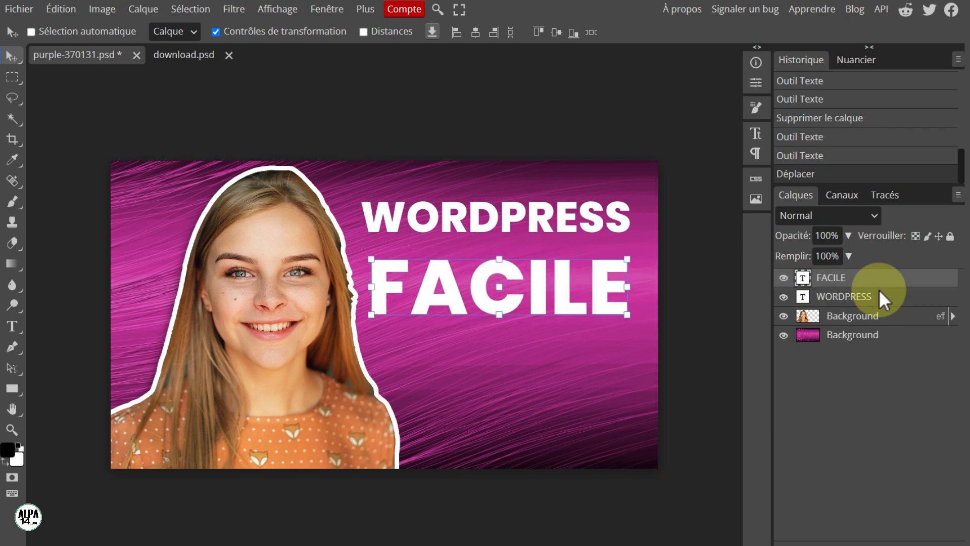
{"action": "left_click", "coordinate": [844, 298]}
{"action": "left_click_drag", "start_coordinate": [511, 220], "coordinate": [517, 229]}
{"action": "left_click_drag", "start_coordinate": [535, 280], "coordinate": [532, 274]}
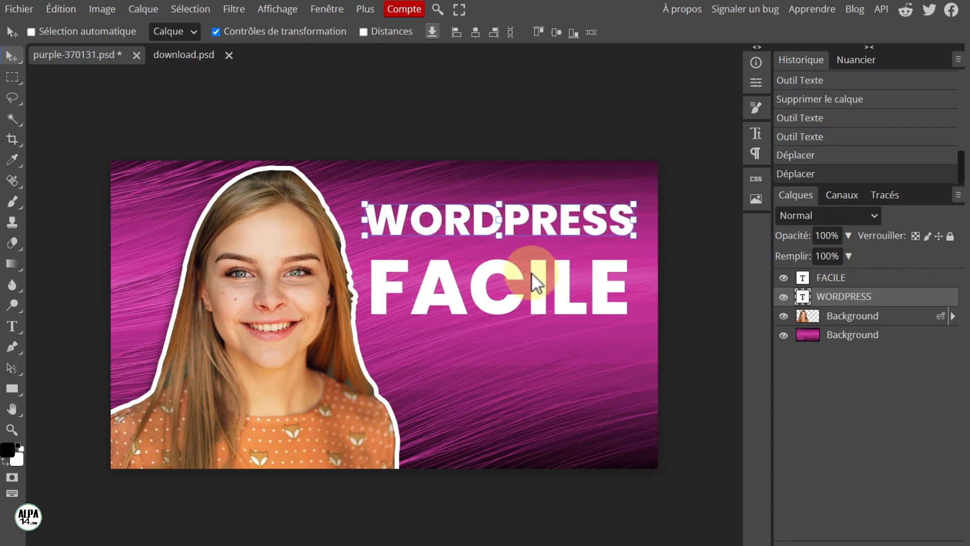
{"action": "left_click", "coordinate": [831, 278]}
{"action": "left_click_drag", "start_coordinate": [512, 268], "coordinate": [511, 265]}
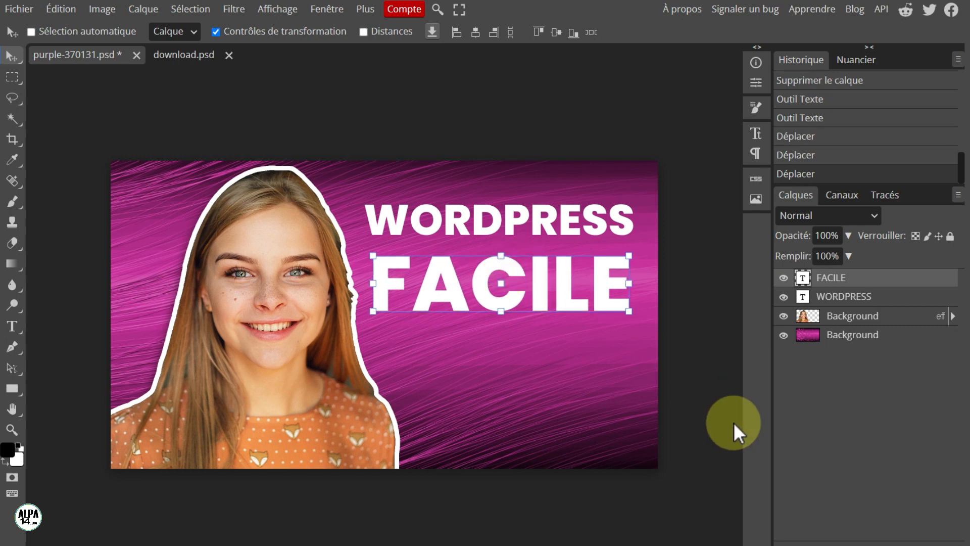
- Shift the FACILE title and the WORDPRESS title lower on the background, keeping them close together
{"action": "left_click_drag", "start_coordinate": [490, 268], "coordinate": [489, 289]}
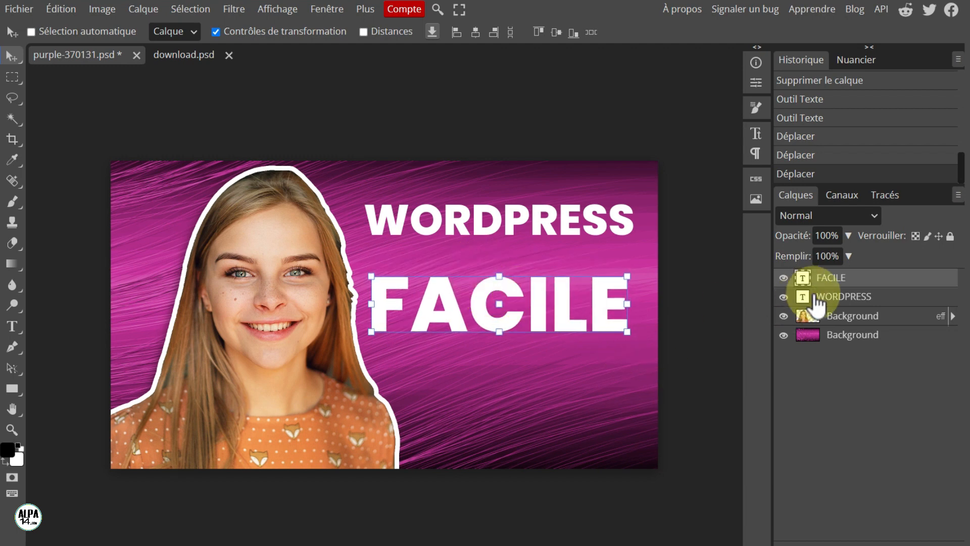
{"action": "left_click", "coordinate": [798, 296]}
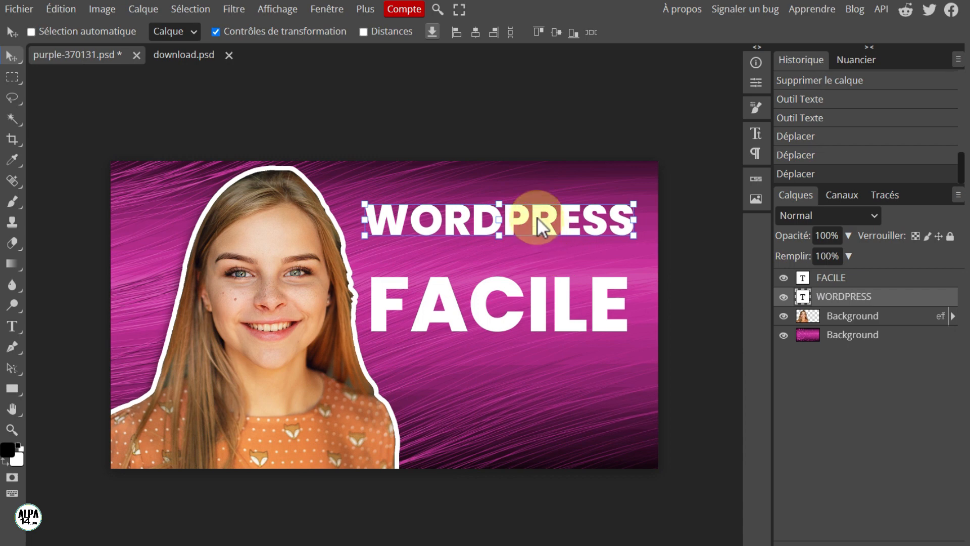
{"action": "left_click_drag", "start_coordinate": [538, 217], "coordinate": [539, 238]}
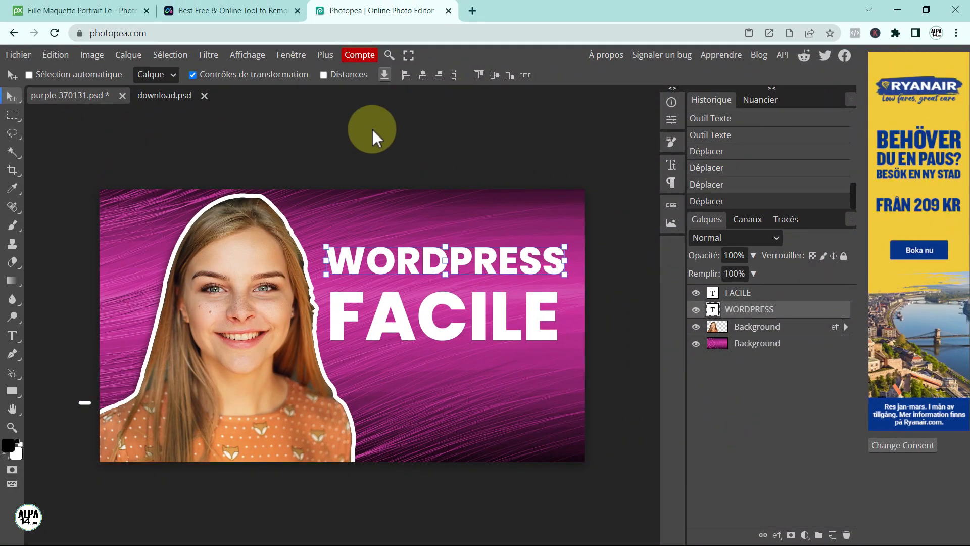
- Draw a black-filled rectangle about 983 × 261 px around FACILE, with its layer placed directly beneath the FACILE text
{"action": "left_click", "coordinate": [12, 392]}
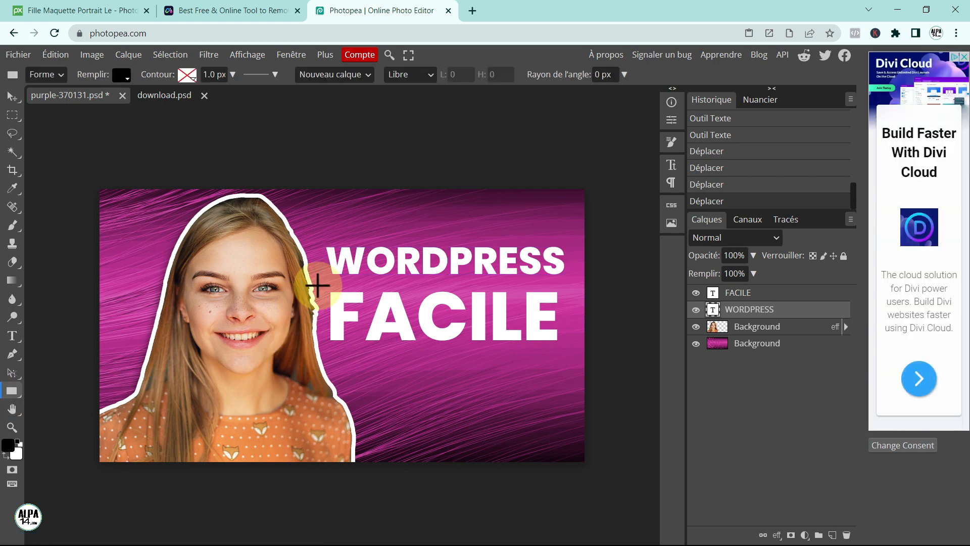
{"action": "left_click_drag", "start_coordinate": [322, 283], "coordinate": [569, 349]}
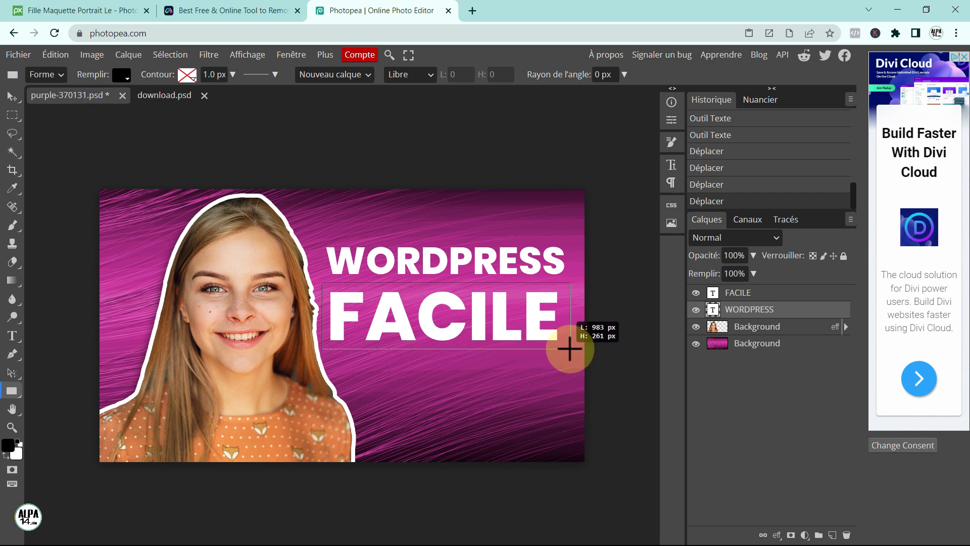
{"action": "left_click_drag", "start_coordinate": [569, 348], "coordinate": [569, 349]}
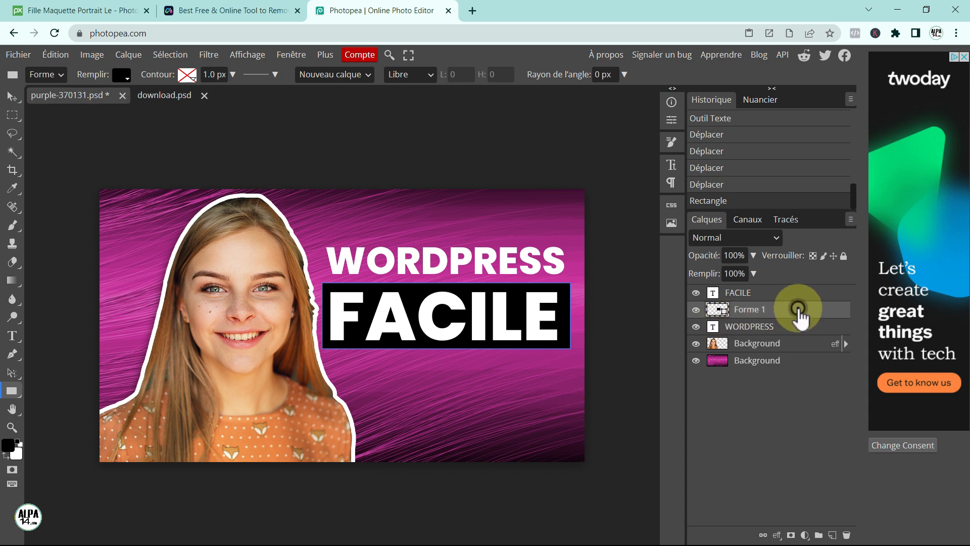
{"action": "left_click_drag", "start_coordinate": [799, 319], "coordinate": [801, 298]}
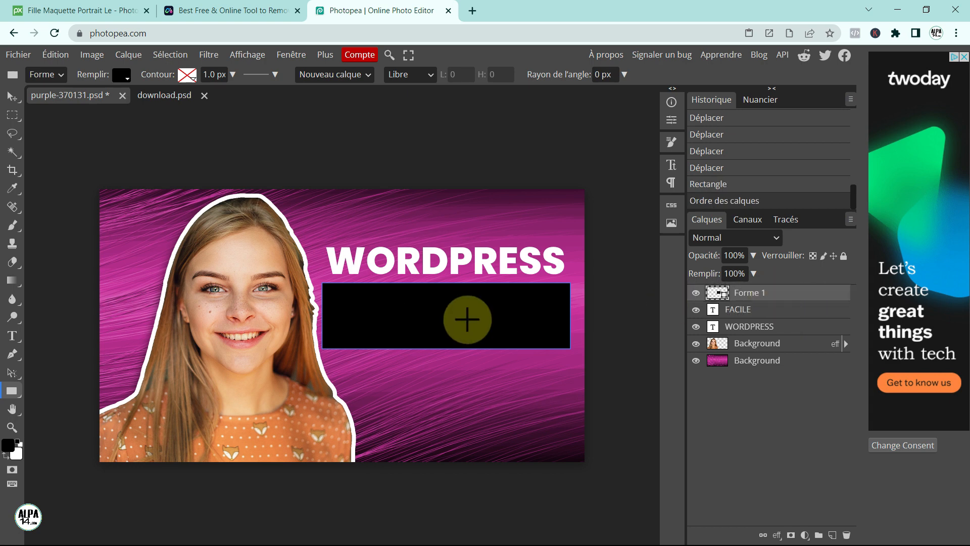
{"action": "left_click_drag", "start_coordinate": [749, 300], "coordinate": [799, 323]}
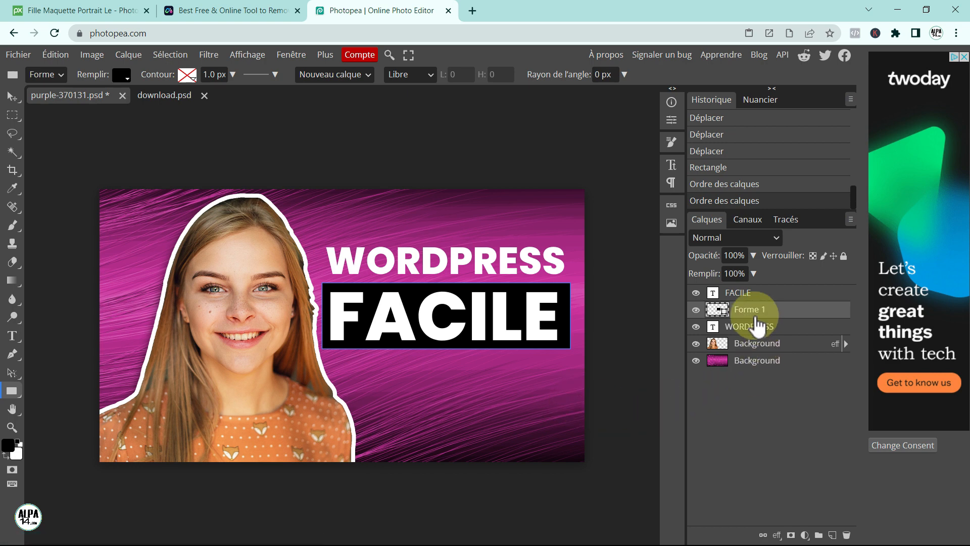
- Change the FACILE text colour to yellow (ffff00)
{"action": "left_click", "coordinate": [751, 293]}
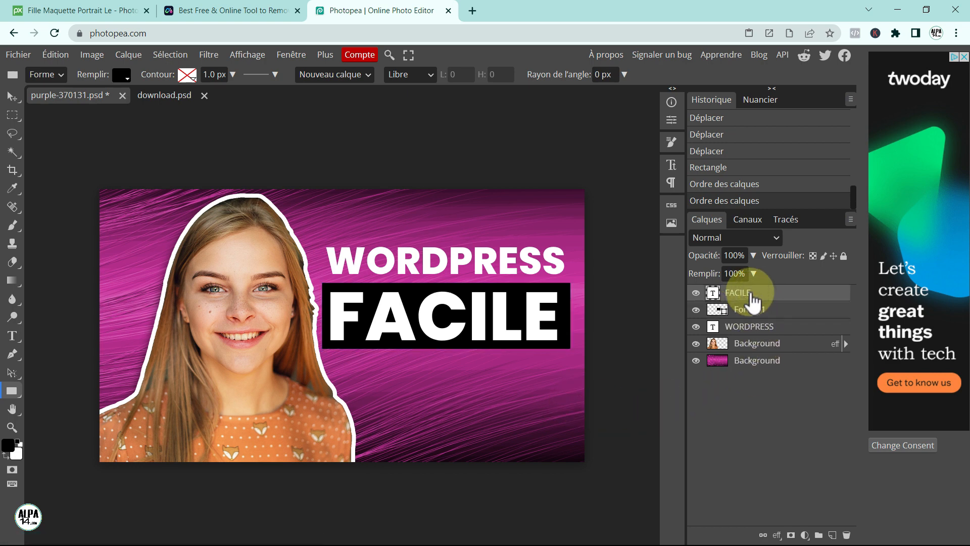
{"action": "left_click", "coordinate": [12, 335]}
{"action": "left_click_drag", "start_coordinate": [556, 320], "coordinate": [331, 324]}
{"action": "left_click", "coordinate": [242, 76]}
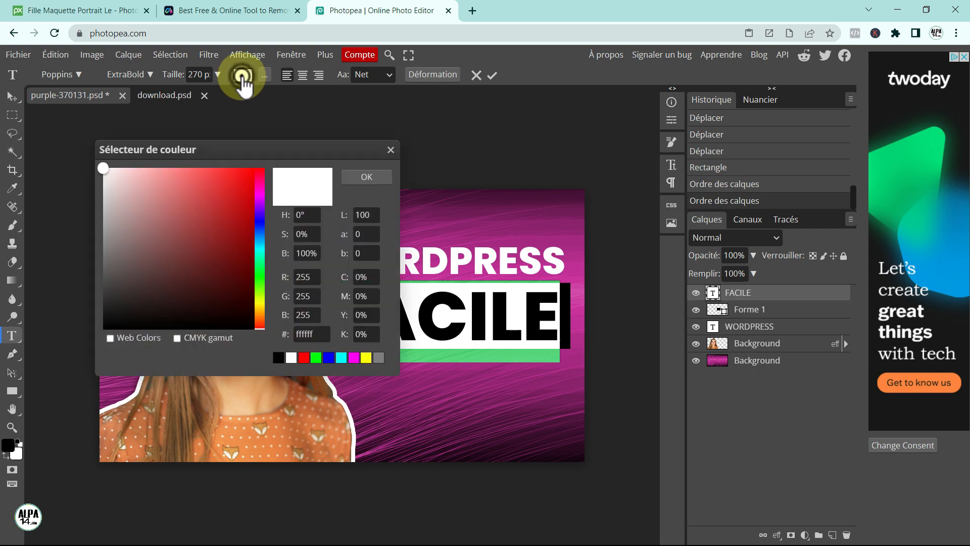
{"action": "left_click", "coordinate": [365, 357]}
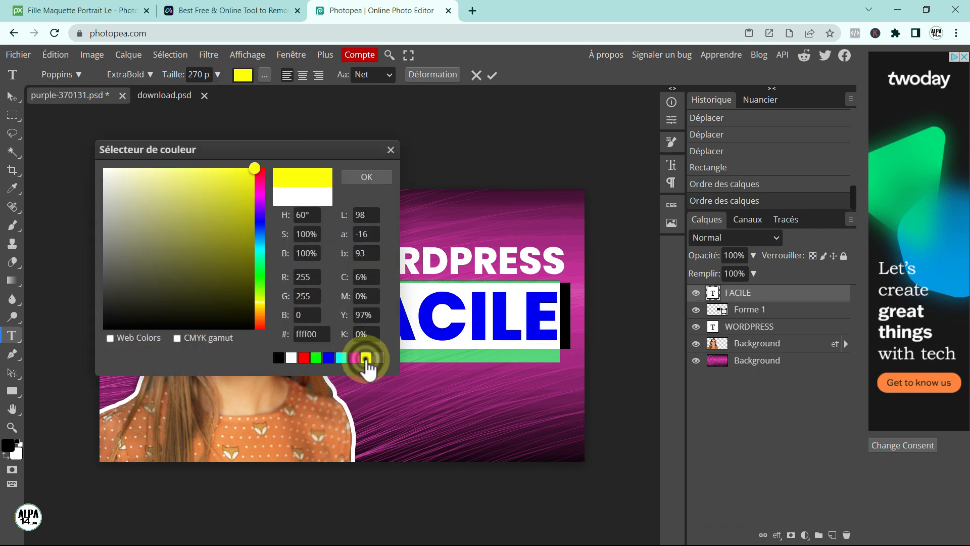
{"action": "left_click", "coordinate": [372, 174]}
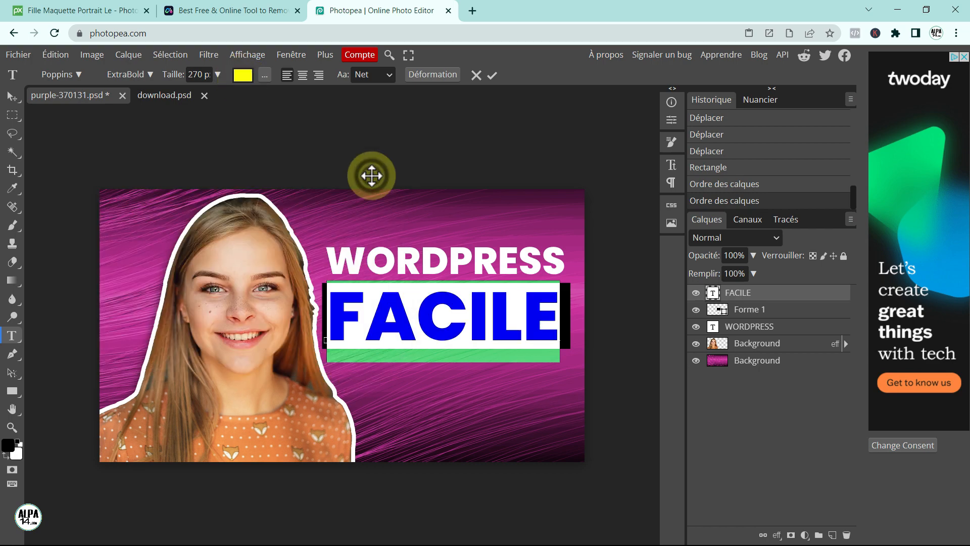
{"action": "left_click", "coordinate": [490, 75]}
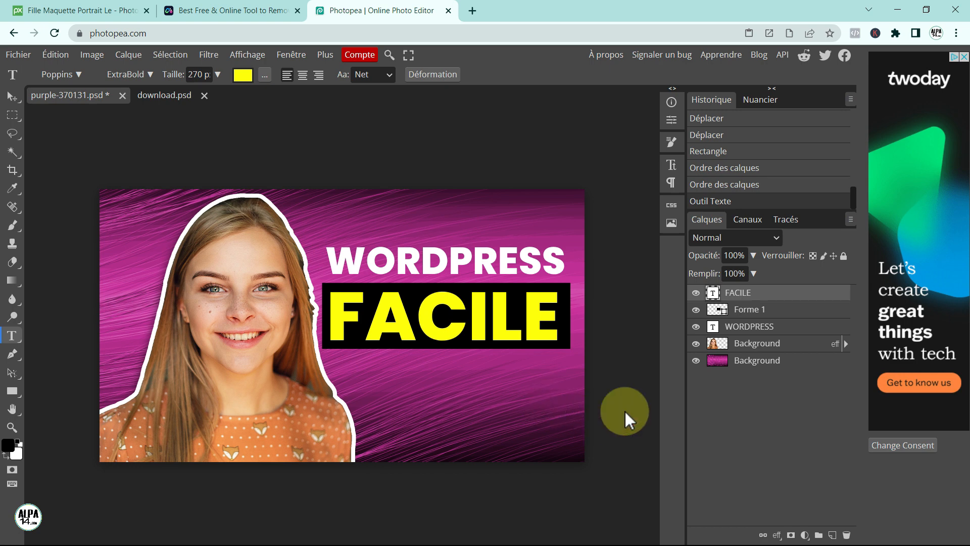
- Add an outer glow layer style (Lueur externe) with a size of 28 px to the black rectangle behind FACILE
{"action": "left_click", "coordinate": [770, 307]}
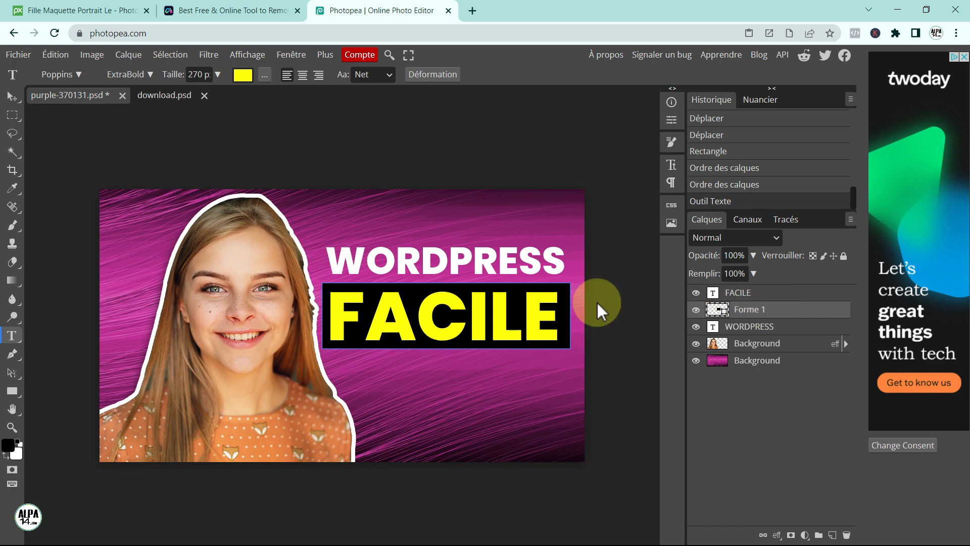
{"action": "left_click", "coordinate": [132, 56]}
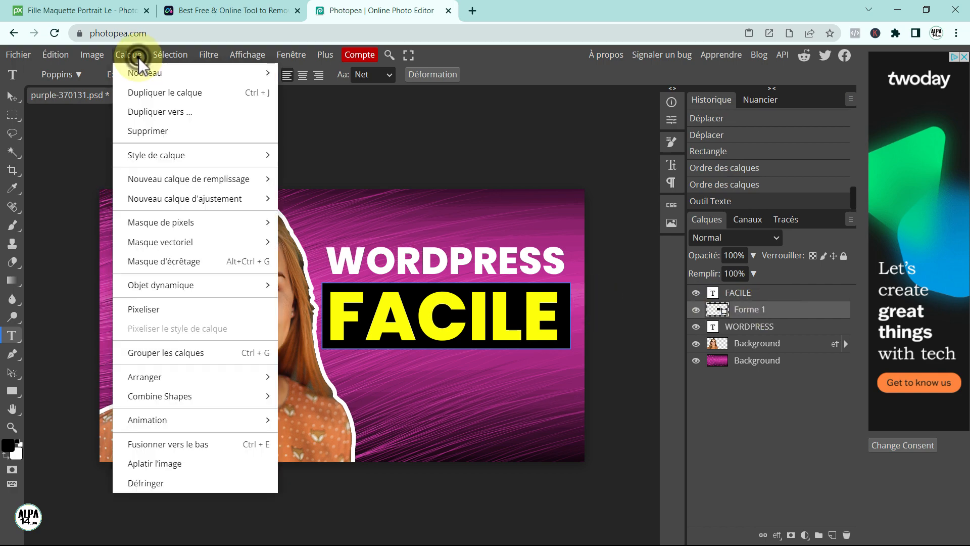
{"action": "mouse_move", "coordinate": [155, 156]}
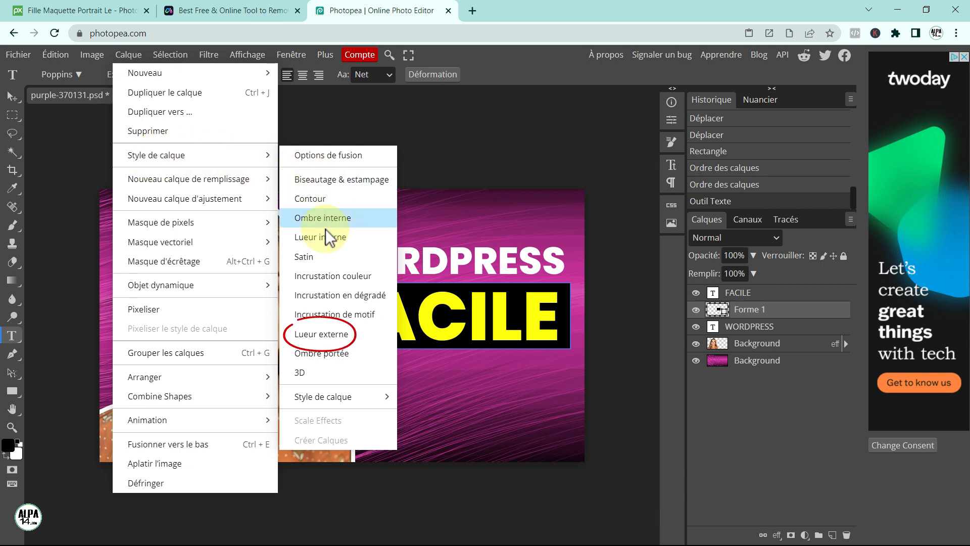
{"action": "left_click", "coordinate": [322, 334]}
{"action": "left_click_drag", "start_coordinate": [632, 146], "coordinate": [766, 140]}
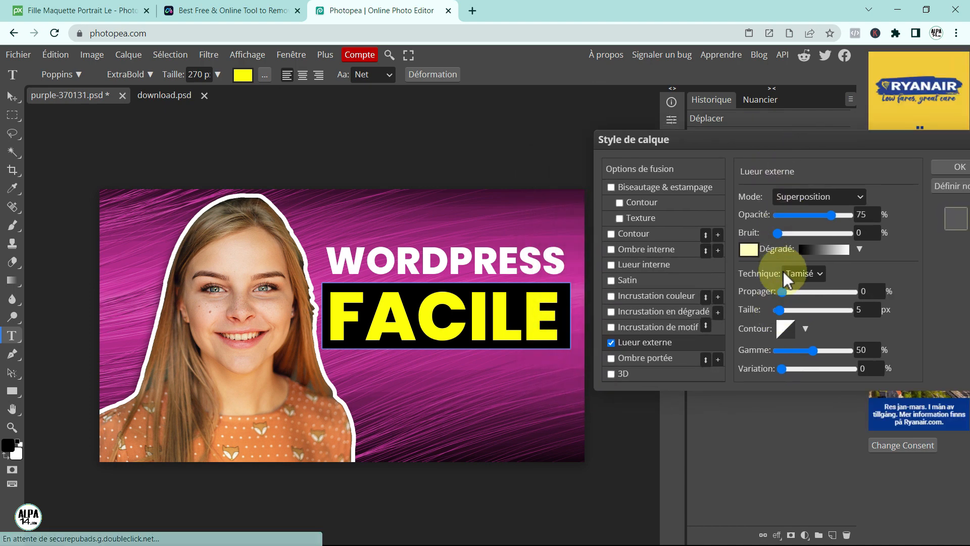
{"action": "left_click_drag", "start_coordinate": [779, 309], "coordinate": [789, 310]}
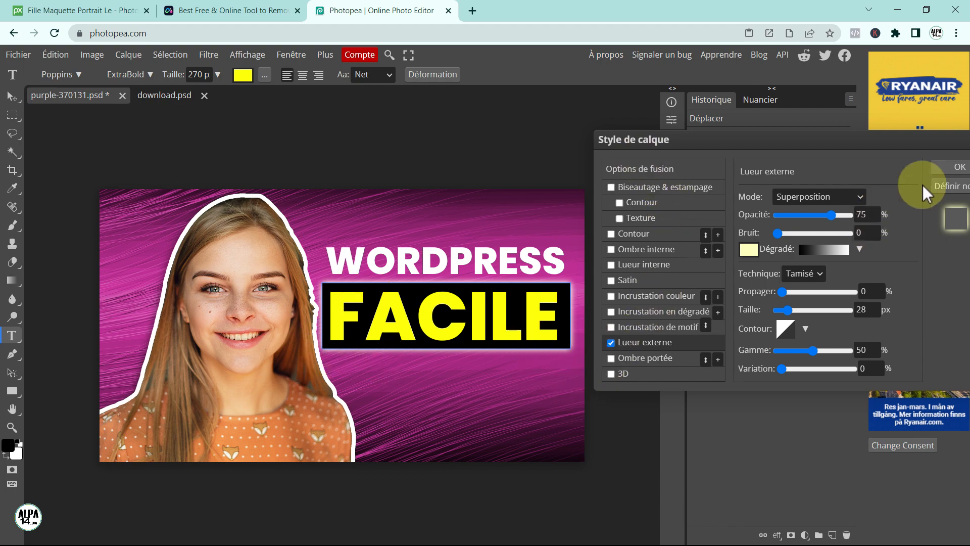
{"action": "left_click", "coordinate": [955, 168]}
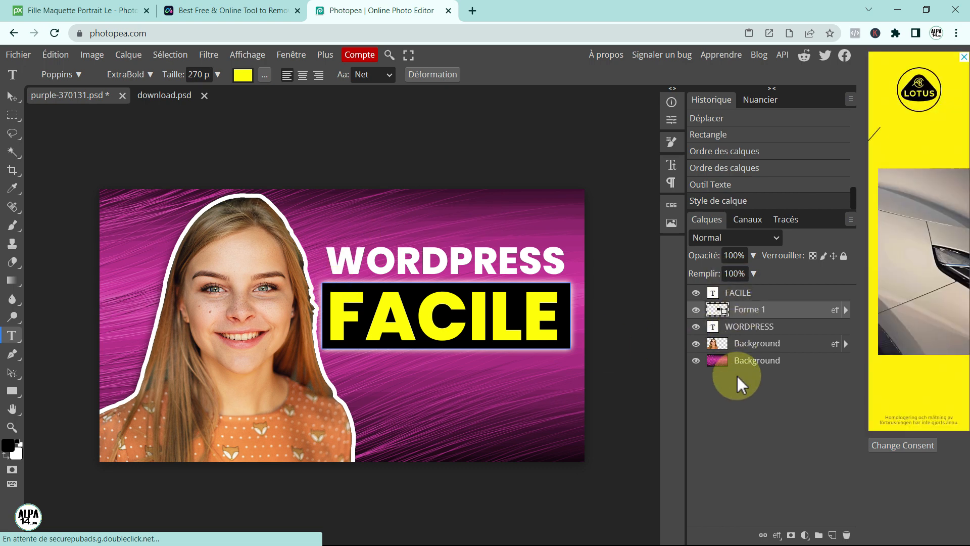
- Shift the cut-out portrait slightly to the left, away from the WORDPRESS FACILE title
{"action": "left_click", "coordinate": [753, 343]}
{"action": "key", "text": "v"}
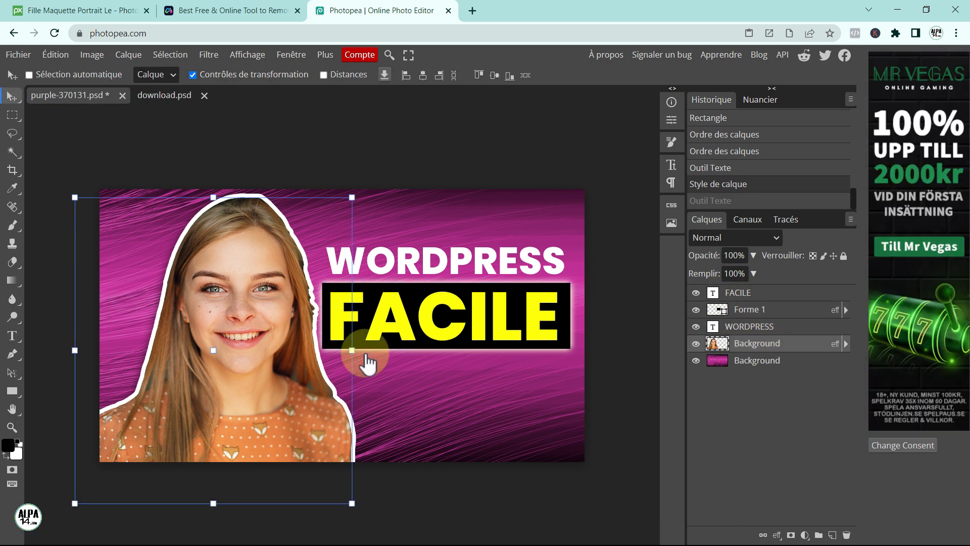
{"action": "left_click_drag", "start_coordinate": [222, 354], "coordinate": [214, 353]}
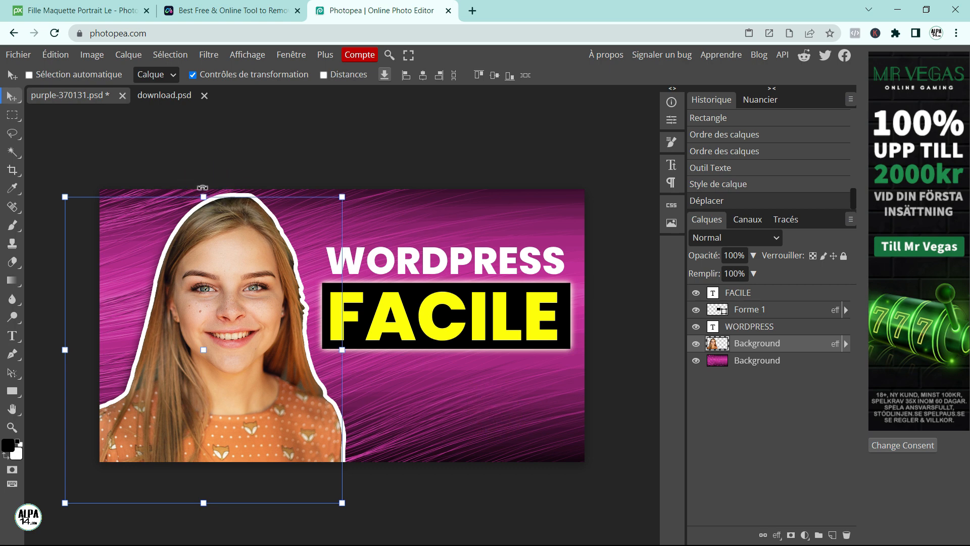
- Open the logo file Alpa14-fond-blanc-200pix.png from the Téléchargements folder
{"action": "left_click", "coordinate": [18, 55]}
{"action": "left_click", "coordinate": [38, 90]}
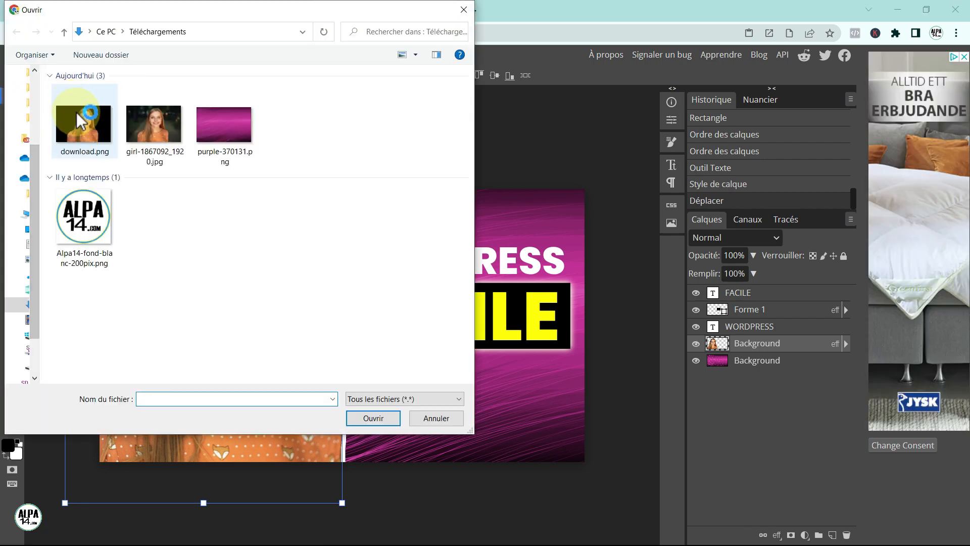
{"action": "left_click", "coordinate": [94, 220]}
{"action": "left_click", "coordinate": [386, 419]}
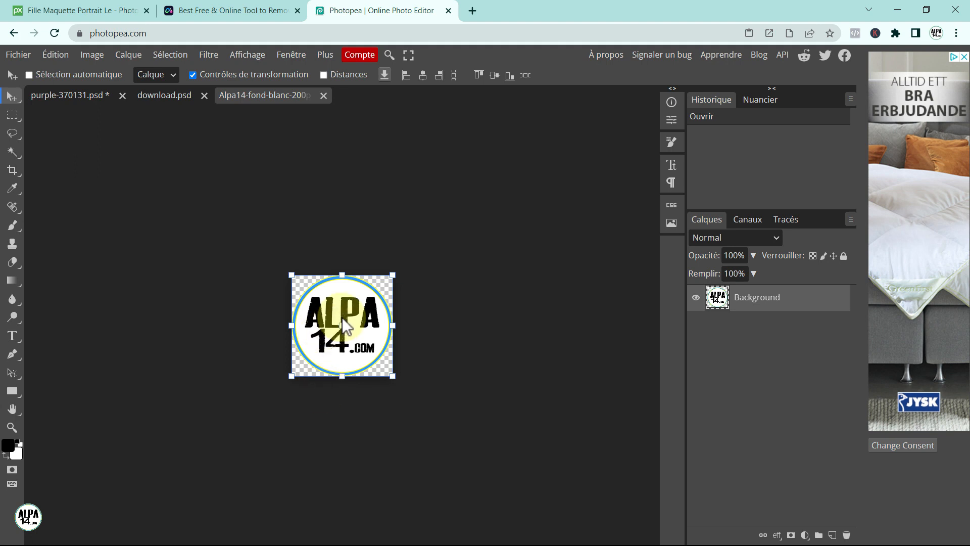
- Copy the logo and paste it into the purple-370131.psd composition
{"action": "left_click", "coordinate": [56, 56]}
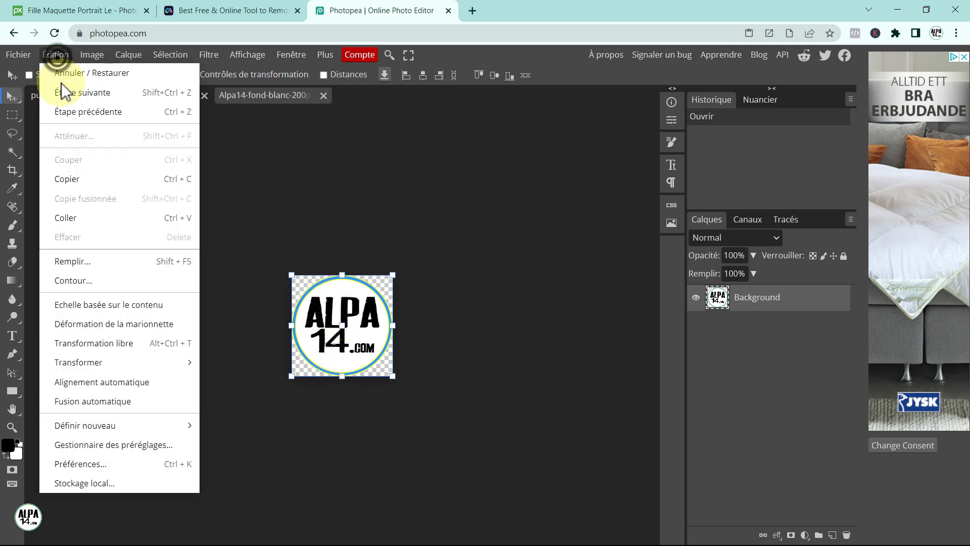
{"action": "left_click", "coordinate": [77, 182]}
{"action": "left_click", "coordinate": [78, 95]}
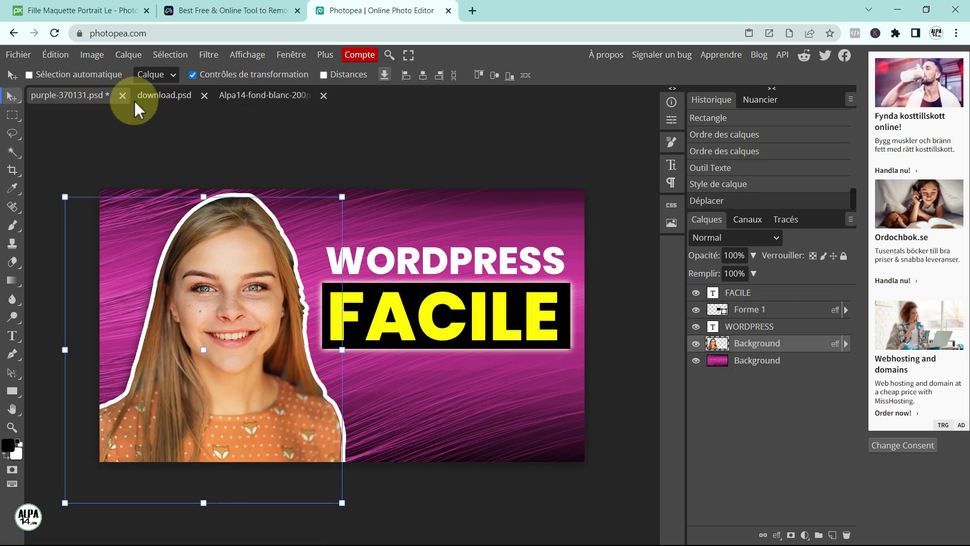
{"action": "left_click", "coordinate": [56, 57]}
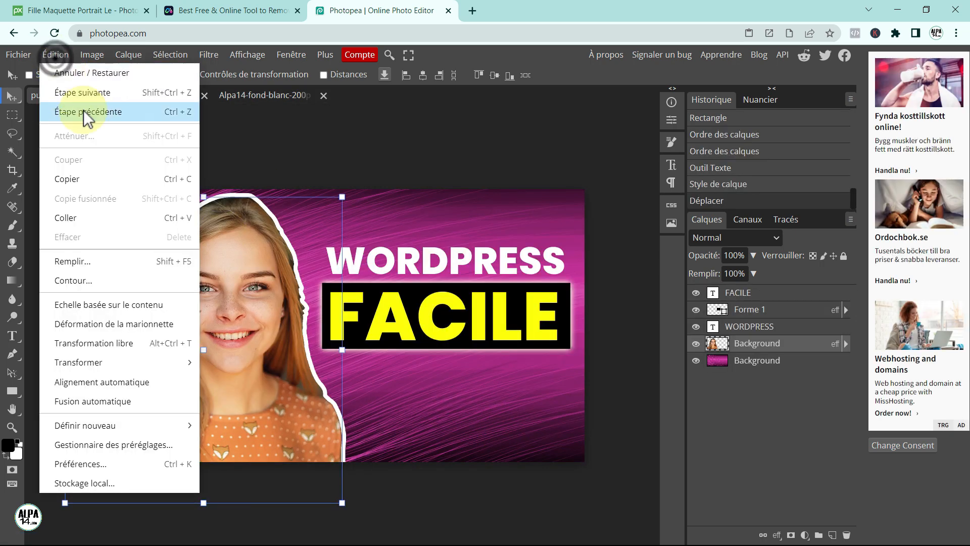
{"action": "left_click", "coordinate": [87, 218]}
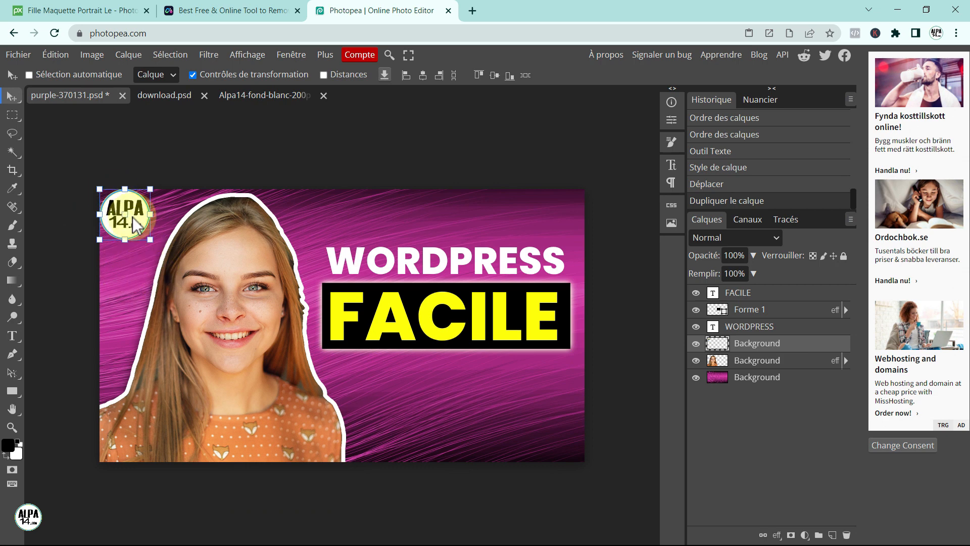
- Scale the pasted logo to about 79.5% and place it near the image's lower-right corner
{"action": "mouse_move", "coordinate": [150, 239]}
{"action": "left_mouse_down"}
{"action": "mouse_move", "coordinate": [127, 217]}
{"action": "mouse_move", "coordinate": [140, 232]}
{"action": "left_mouse_up"}
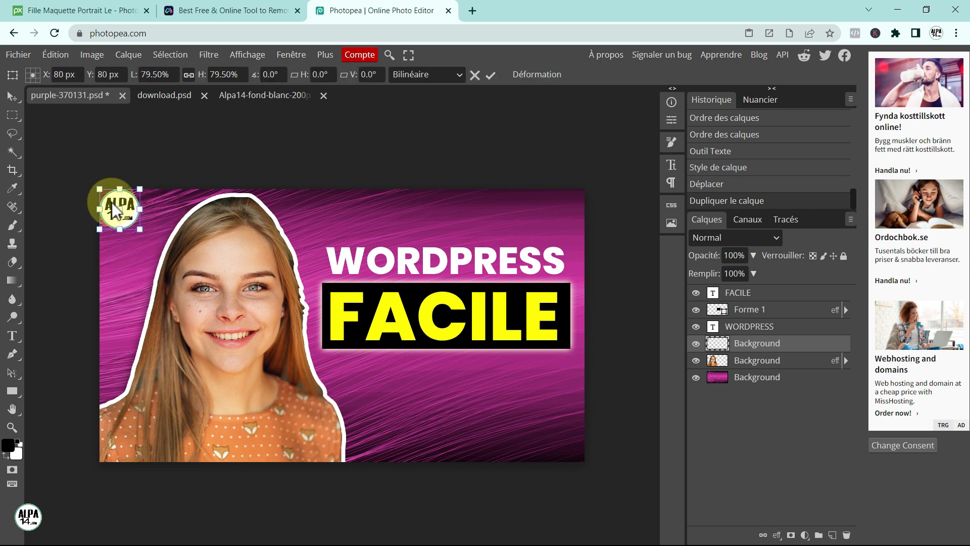
{"action": "left_click_drag", "start_coordinate": [119, 209], "coordinate": [541, 422]}
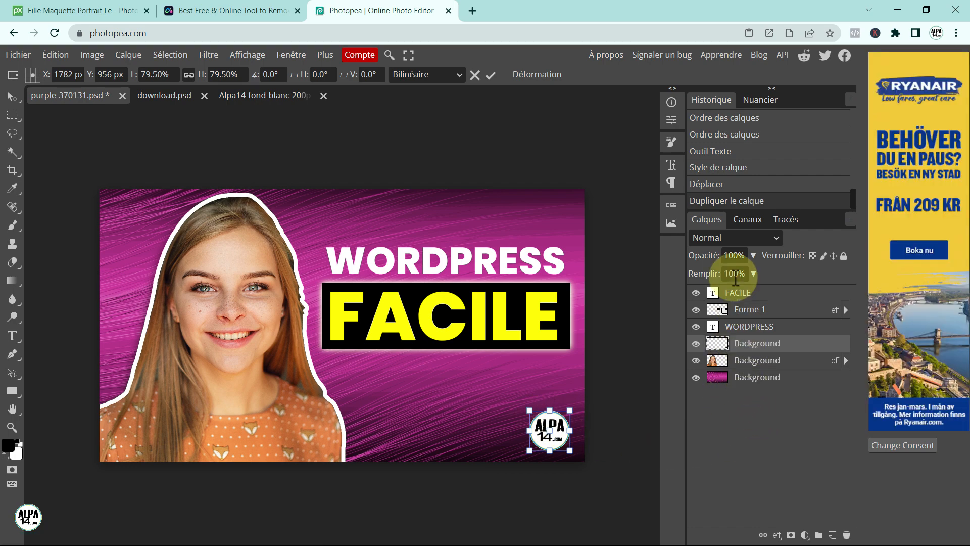
{"action": "mouse_move", "coordinate": [552, 442]}
{"action": "left_mouse_down"}
{"action": "mouse_move", "coordinate": [527, 333]}
{"action": "mouse_move", "coordinate": [561, 432]}
{"action": "left_mouse_up"}
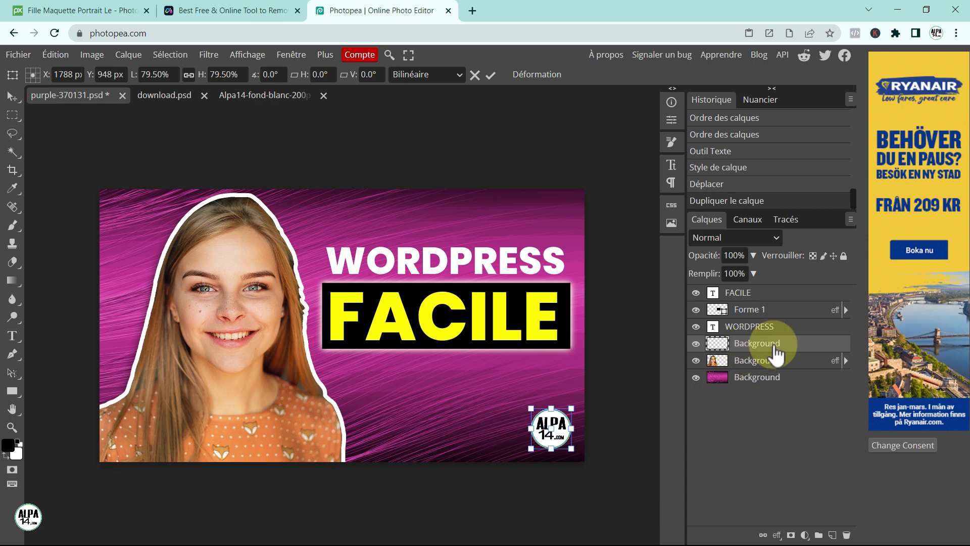
- Raise the logo layer above all other layers and shrink the logo to about 88.68% of its current size
{"action": "left_click_drag", "start_coordinate": [778, 348], "coordinate": [778, 291]}
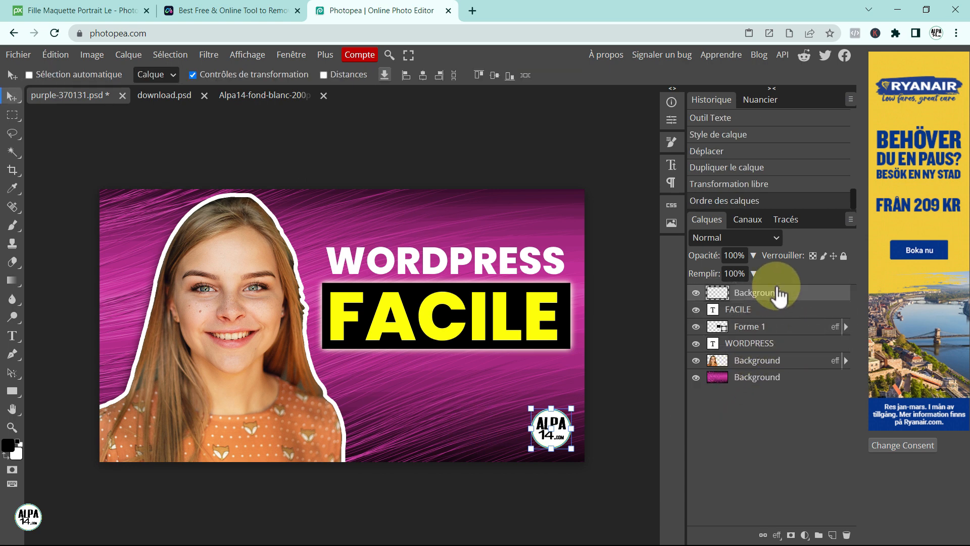
{"action": "left_click_drag", "start_coordinate": [570, 409], "coordinate": [566, 422]}
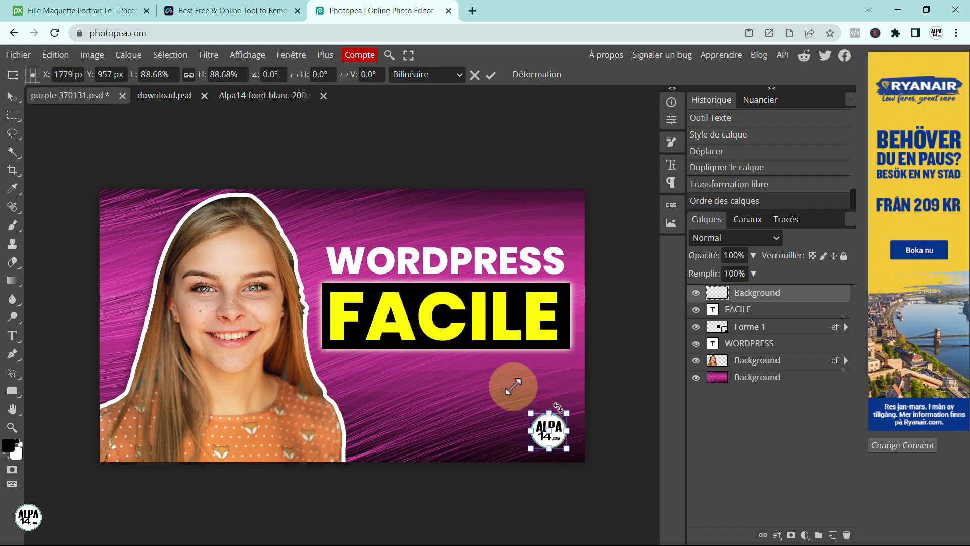
{"action": "left_click", "coordinate": [490, 75]}
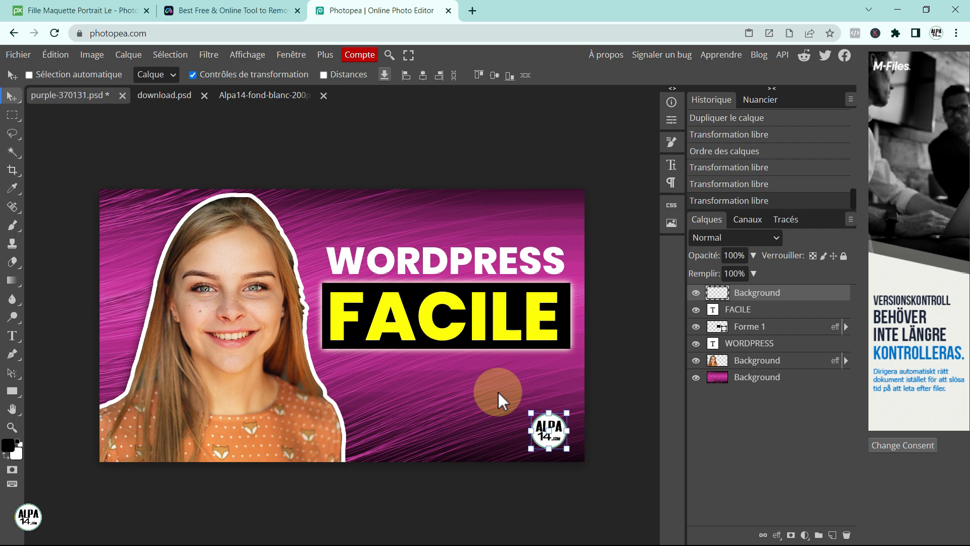
{"action": "key", "text": "alt+bracketleft"}
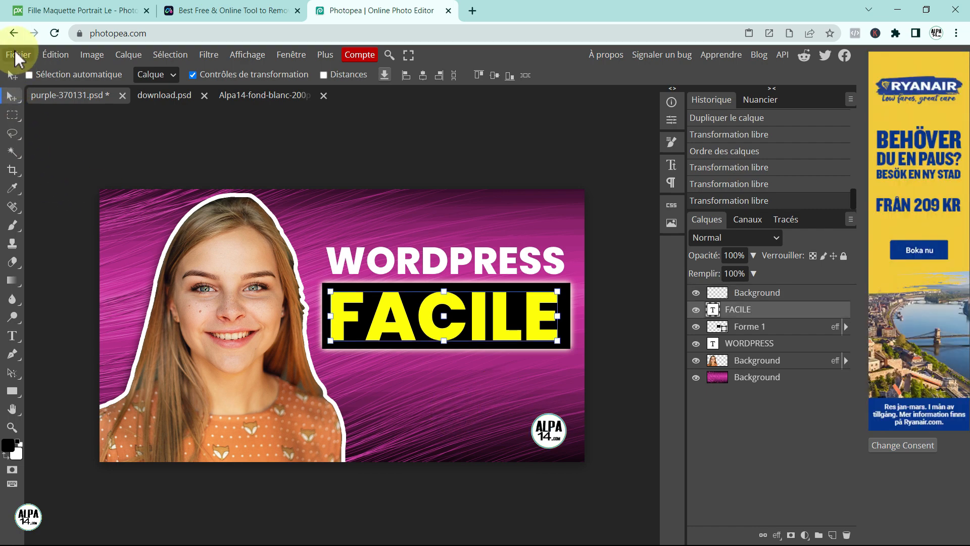
- Export the composition as the 1920 × 1080 px JPG purple-370131 at about 94% quality, check the saved image and close it
{"action": "left_click", "coordinate": [14, 51]}
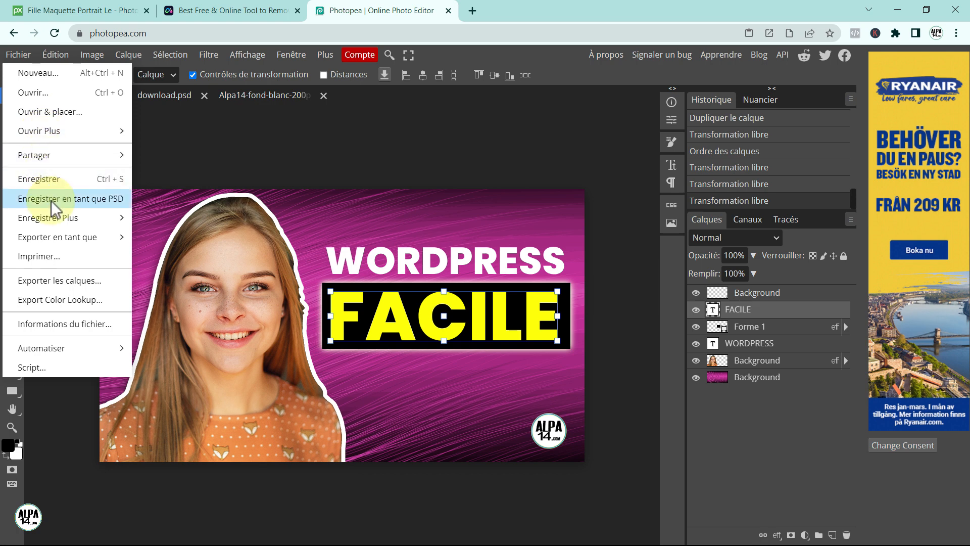
{"action": "mouse_move", "coordinate": [56, 239]}
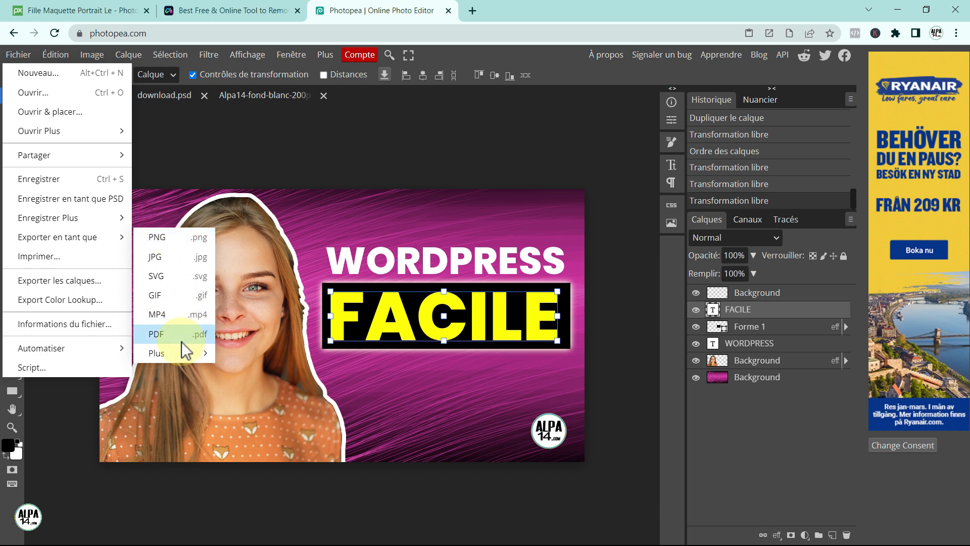
{"action": "mouse_move", "coordinate": [184, 356]}
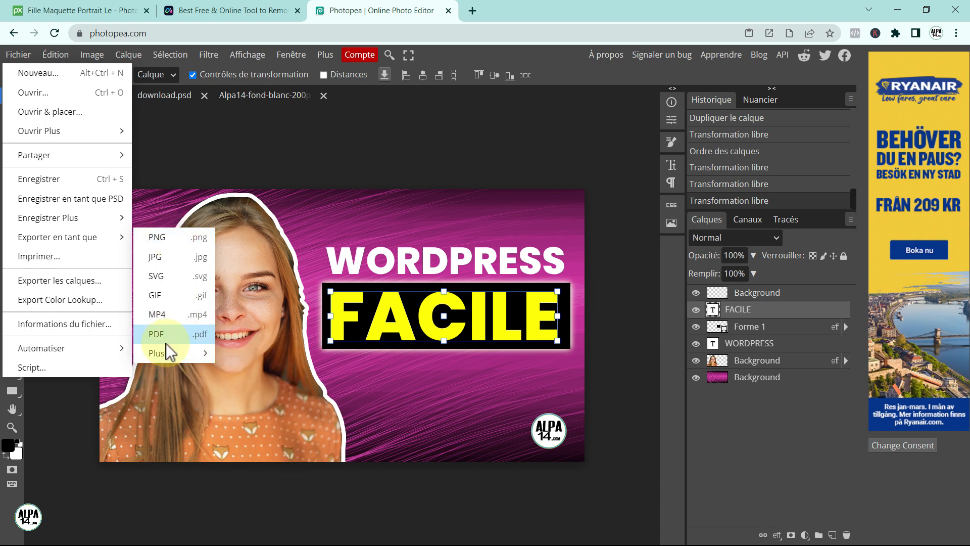
{"action": "left_click", "coordinate": [165, 260]}
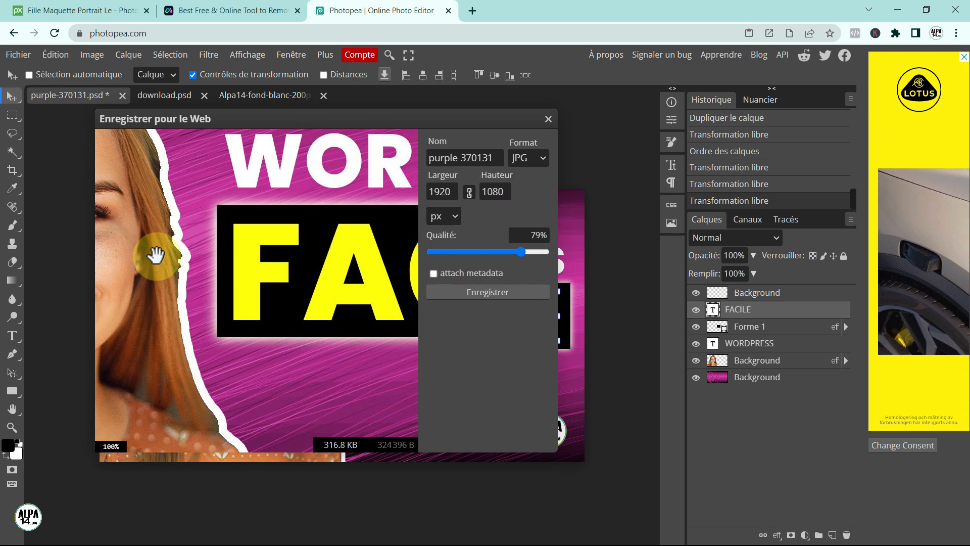
{"action": "left_click_drag", "start_coordinate": [523, 251], "coordinate": [536, 253]}
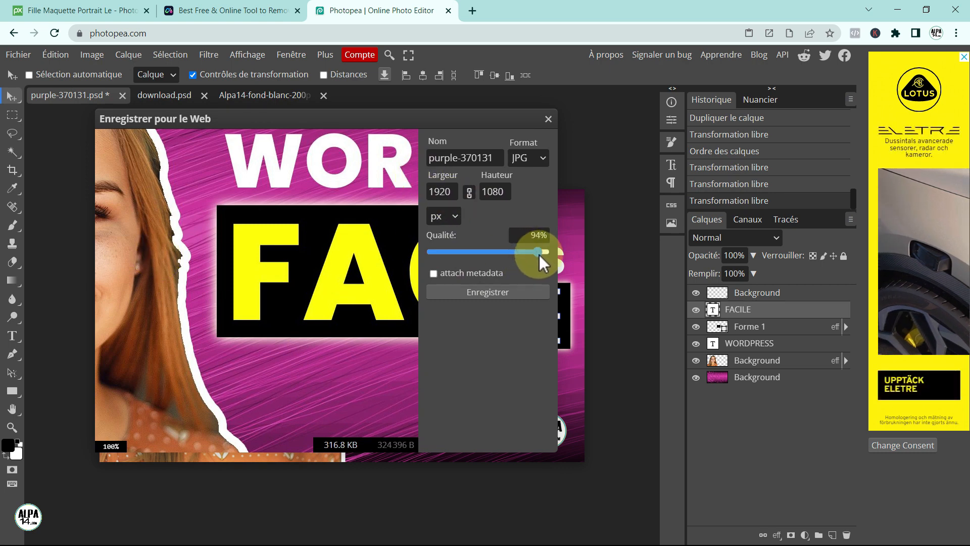
{"action": "left_click_drag", "start_coordinate": [540, 256], "coordinate": [538, 256]}
{"action": "left_click", "coordinate": [499, 291]}
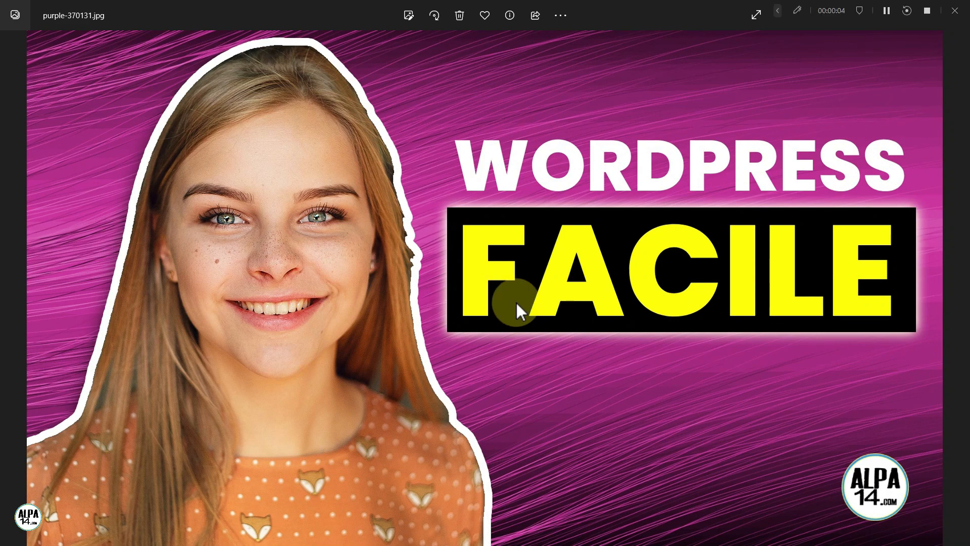
{"action": "left_click", "coordinate": [957, 11]}
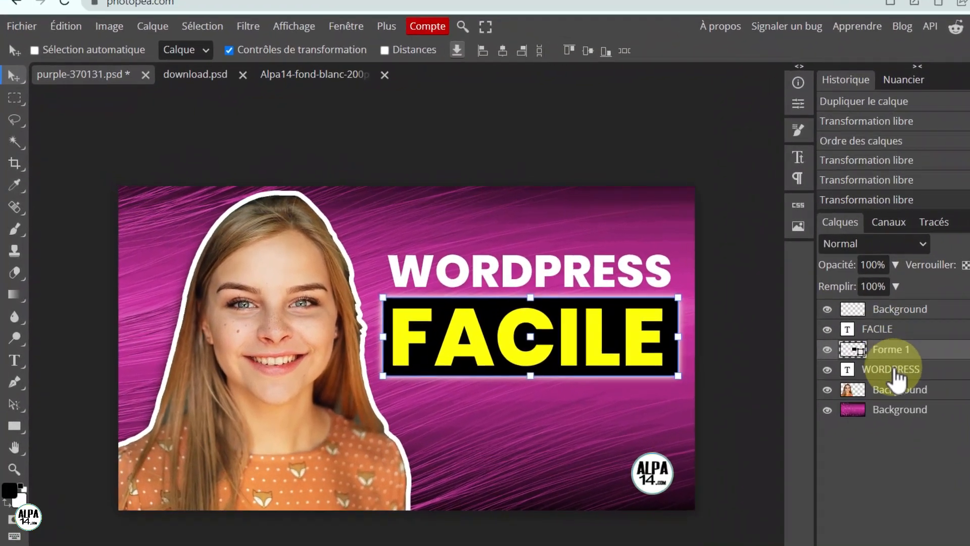
- Open the WORDPRESS title text for editing and browse the available font families and their previews without choosing a different one
{"action": "left_click", "coordinate": [891, 369]}
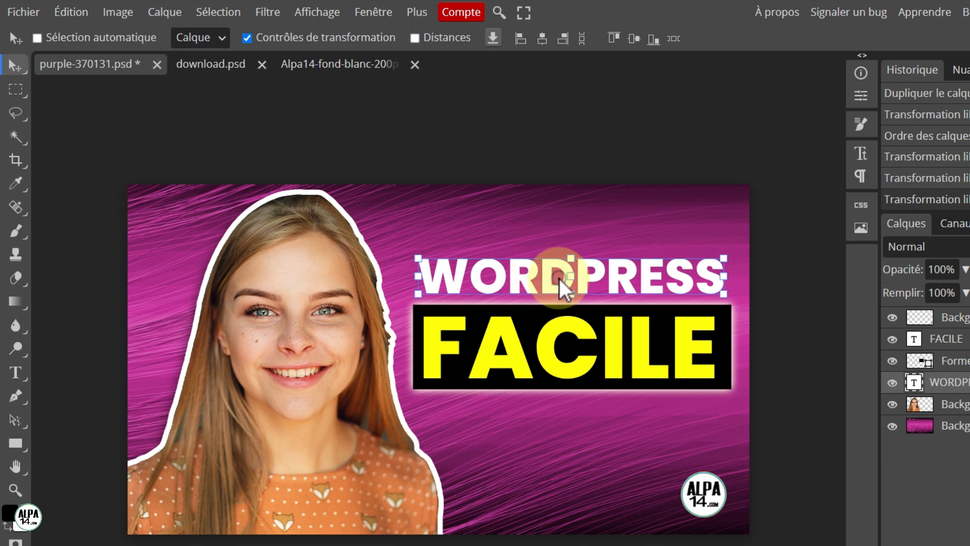
{"action": "double_click", "coordinate": [559, 278]}
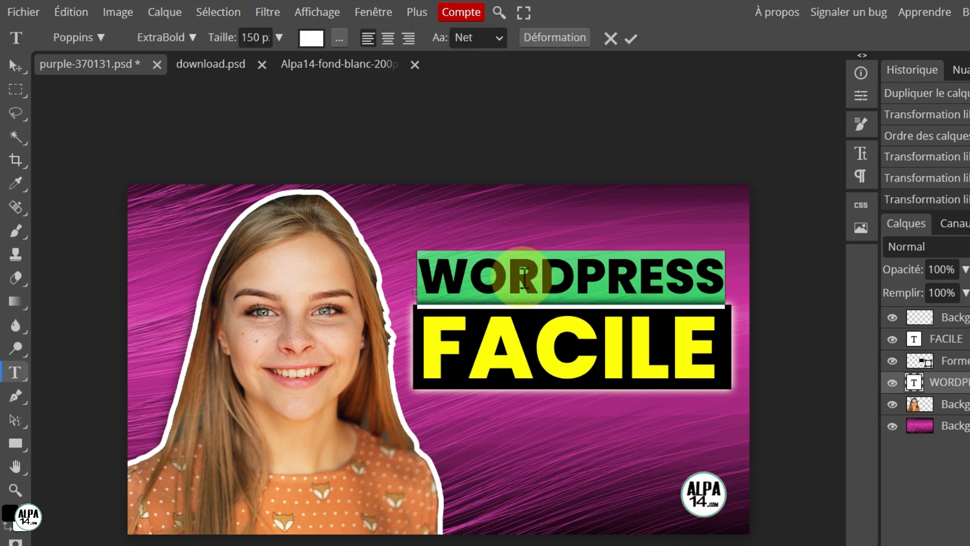
{"action": "left_click", "coordinate": [100, 38]}
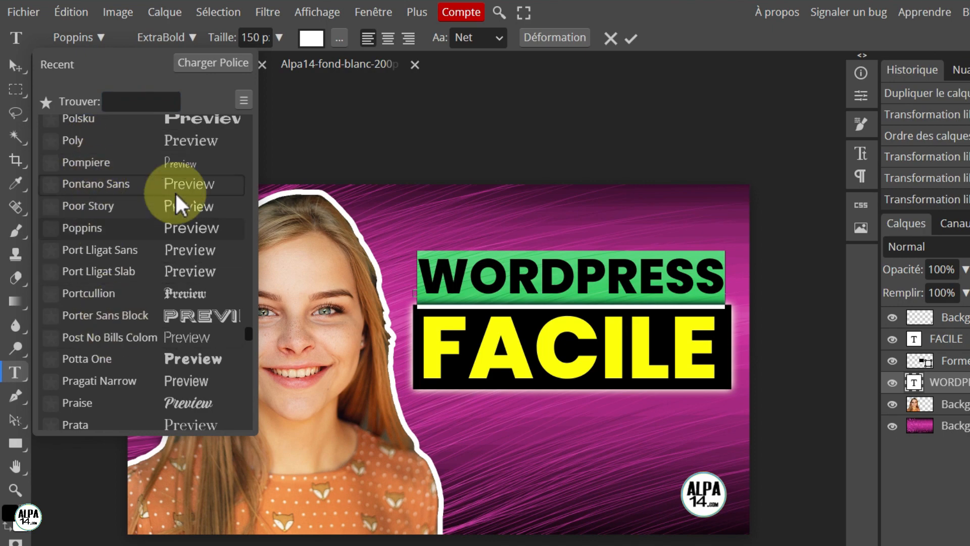
{"action": "scroll", "coordinate": [186, 297], "scroll_direction": "down", "scroll_amount": 5}
{"action": "scroll", "coordinate": [186, 302], "scroll_direction": "down", "scroll_amount": 15}
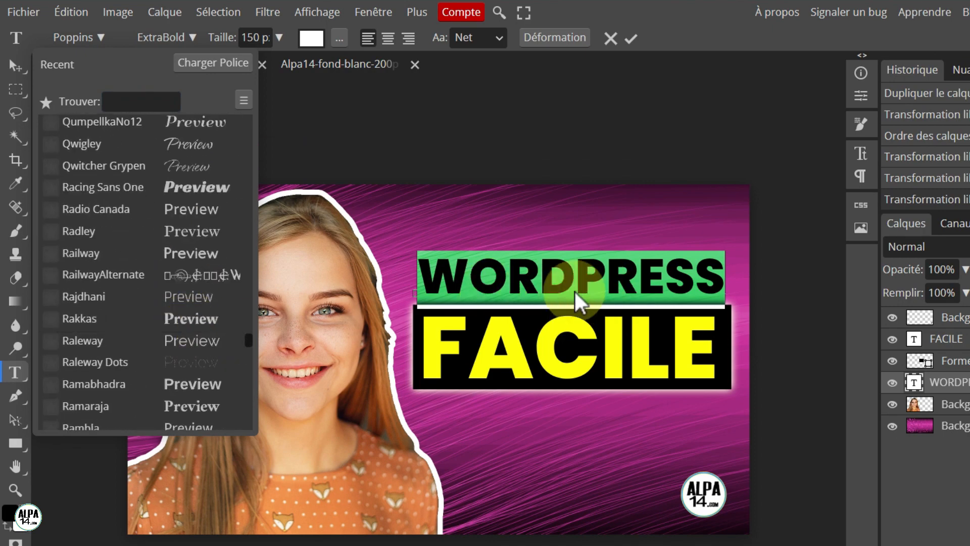
{"action": "scroll", "coordinate": [162, 238], "scroll_direction": "up", "scroll_amount": 1}
{"action": "scroll", "coordinate": [162, 252], "scroll_direction": "up", "scroll_amount": 6}
{"action": "scroll", "coordinate": [125, 238], "scroll_direction": "down", "scroll_amount": 18}
{"action": "scroll", "coordinate": [126, 233], "scroll_direction": "down", "scroll_amount": 20}
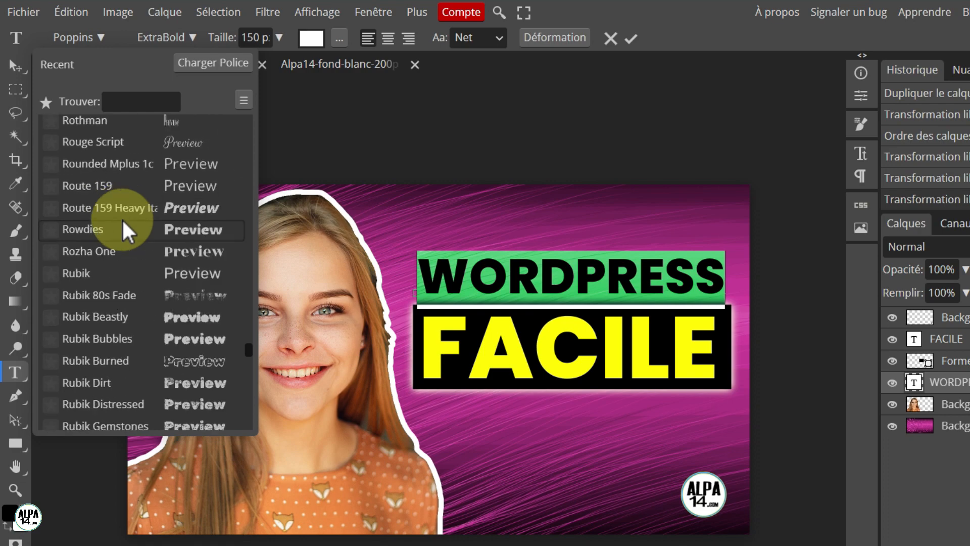
{"action": "scroll", "coordinate": [126, 232], "scroll_direction": "down", "scroll_amount": 20}
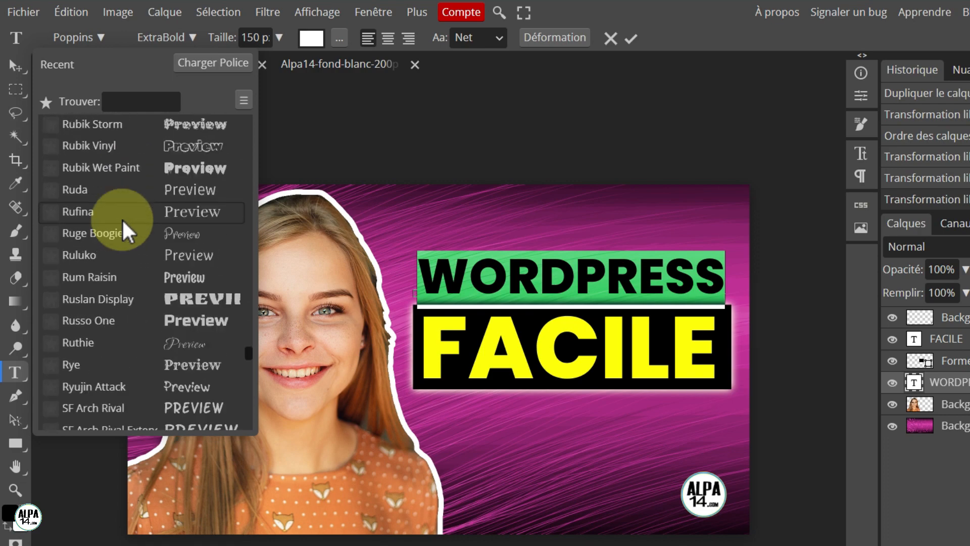
{"action": "scroll", "coordinate": [126, 233], "scroll_direction": "down", "scroll_amount": 20}
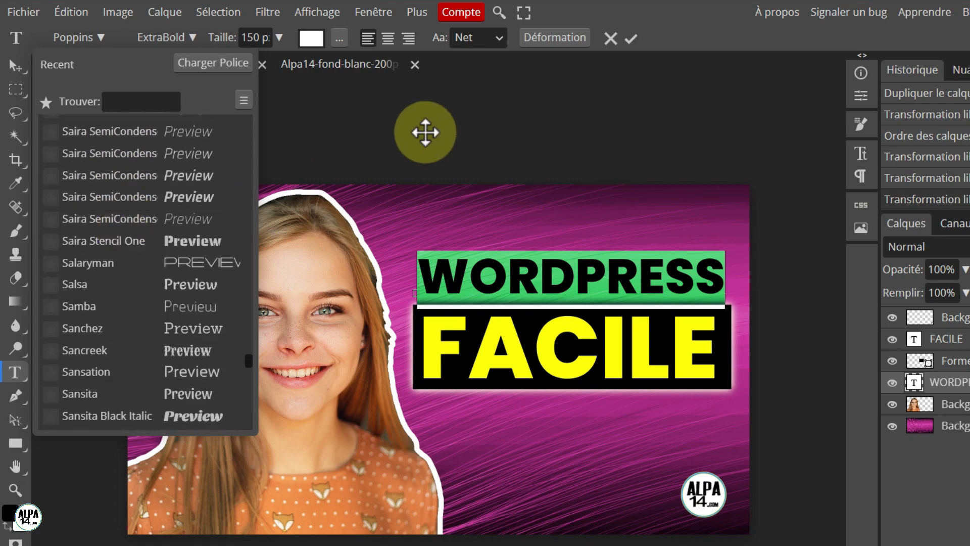
{"action": "left_click", "coordinate": [426, 133]}
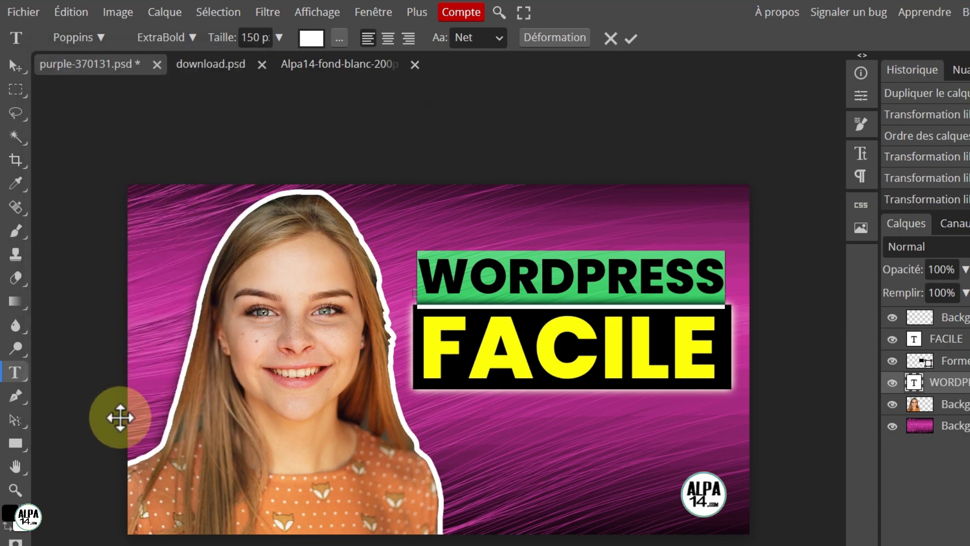